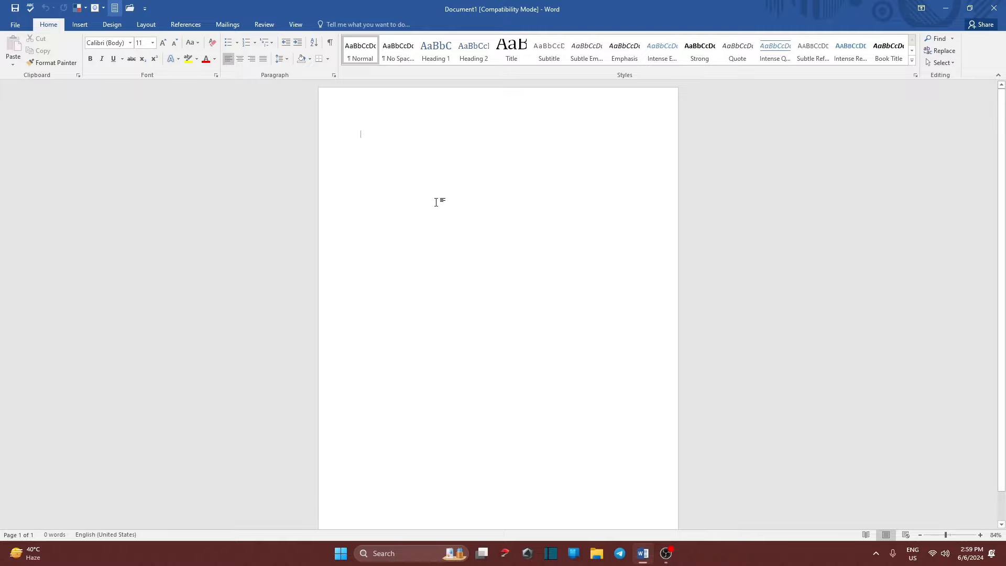
# Set the document's page size to A5.
pyautogui.click(146, 25)
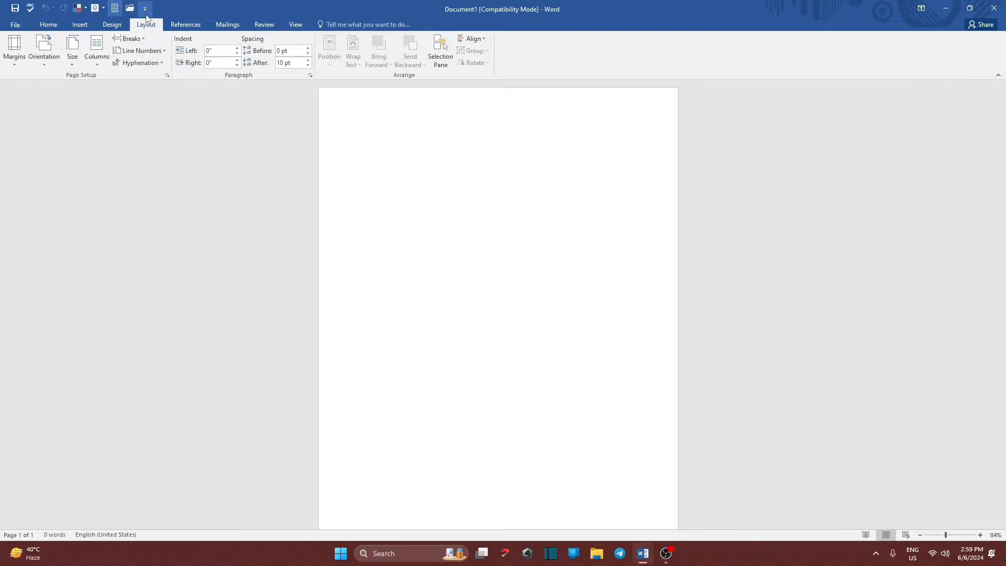
pyautogui.click(72, 65)
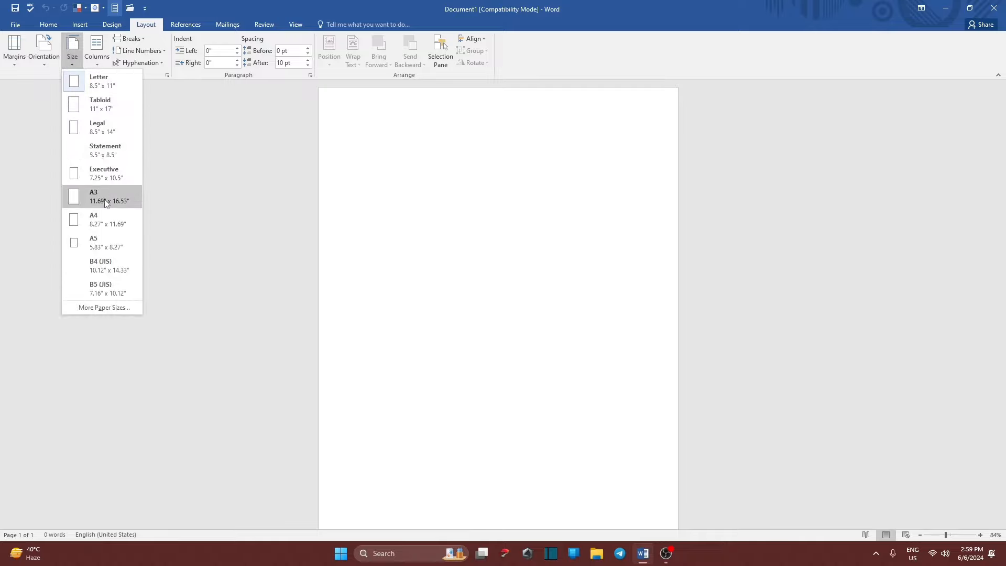
pyautogui.click(105, 244)
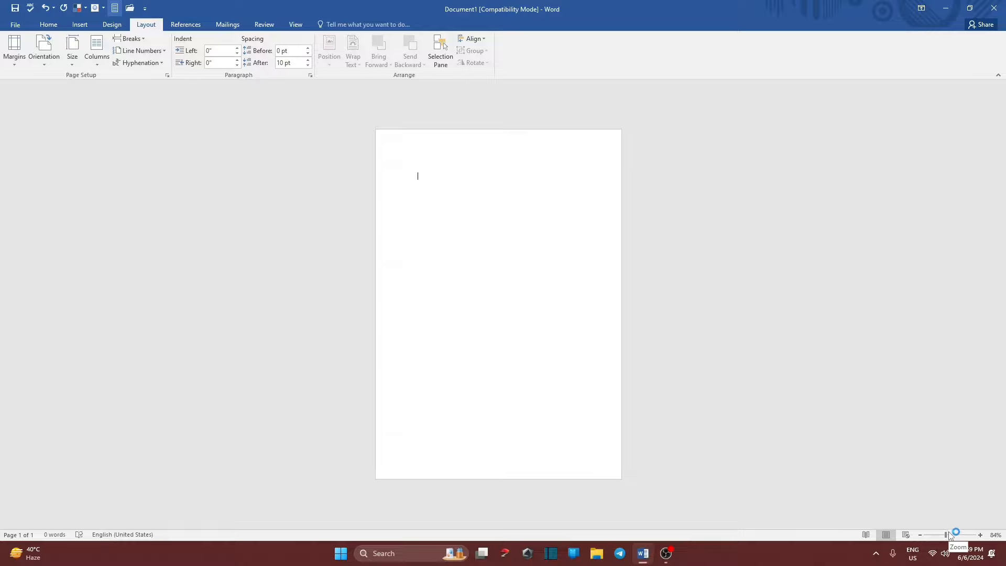
# Zoom the page view in to about 120%.
pyautogui.moveTo(960, 534); pyautogui.dragTo(947, 535)
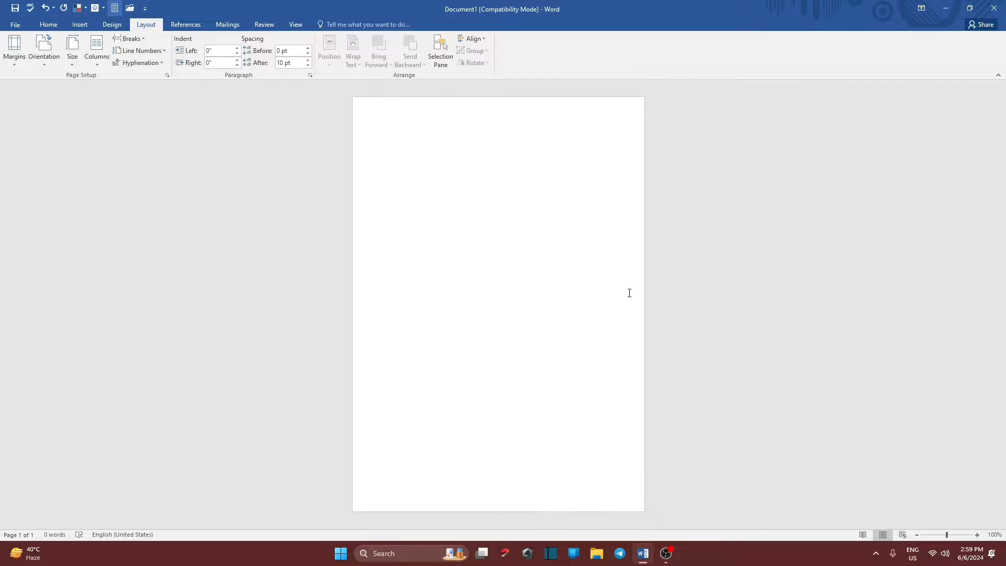
pyautogui.click(978, 534)
pyautogui.click(978, 535)
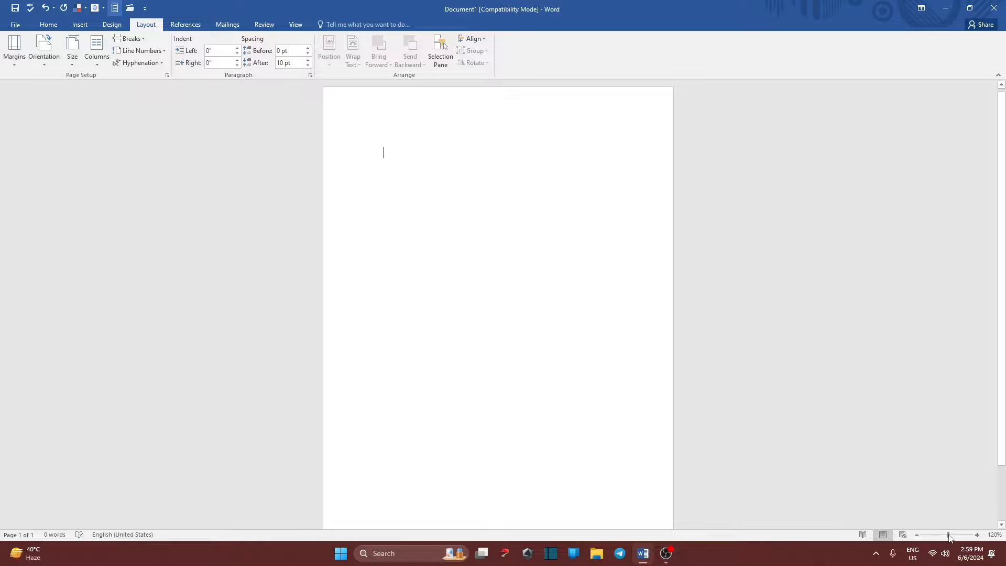
pyautogui.moveTo(948, 535); pyautogui.dragTo(947, 536)
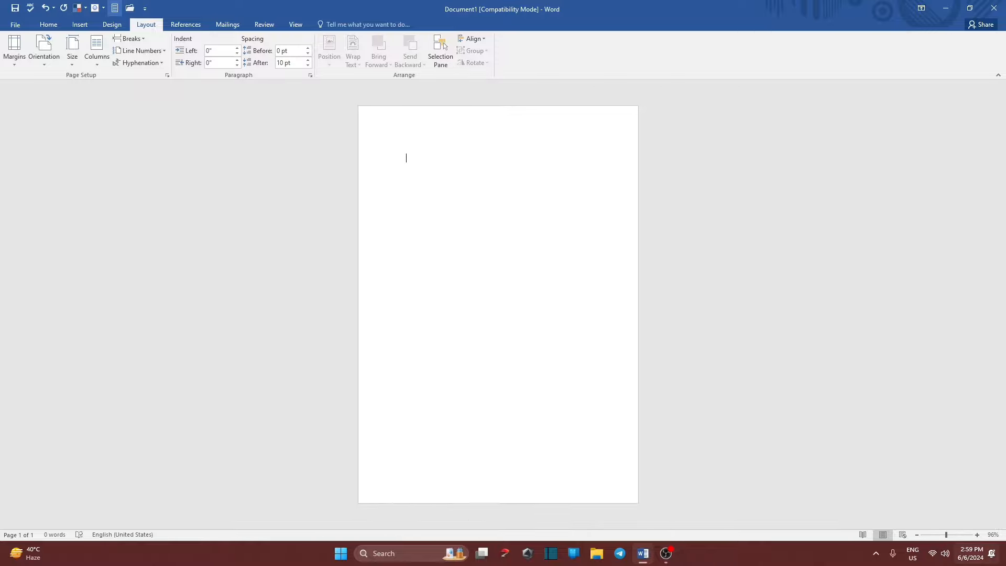
pyautogui.click(977, 535)
pyautogui.click(977, 534)
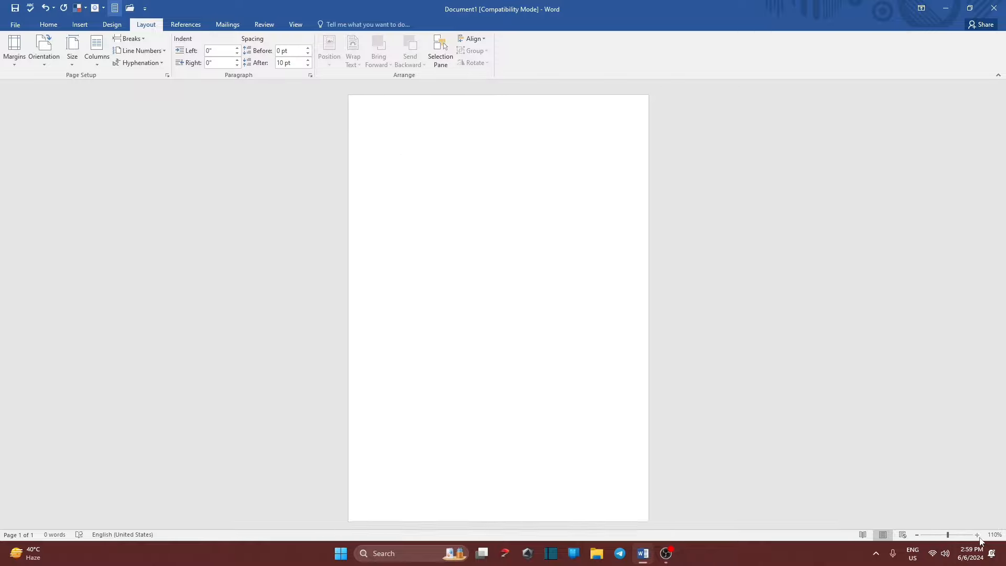
pyautogui.click(978, 535)
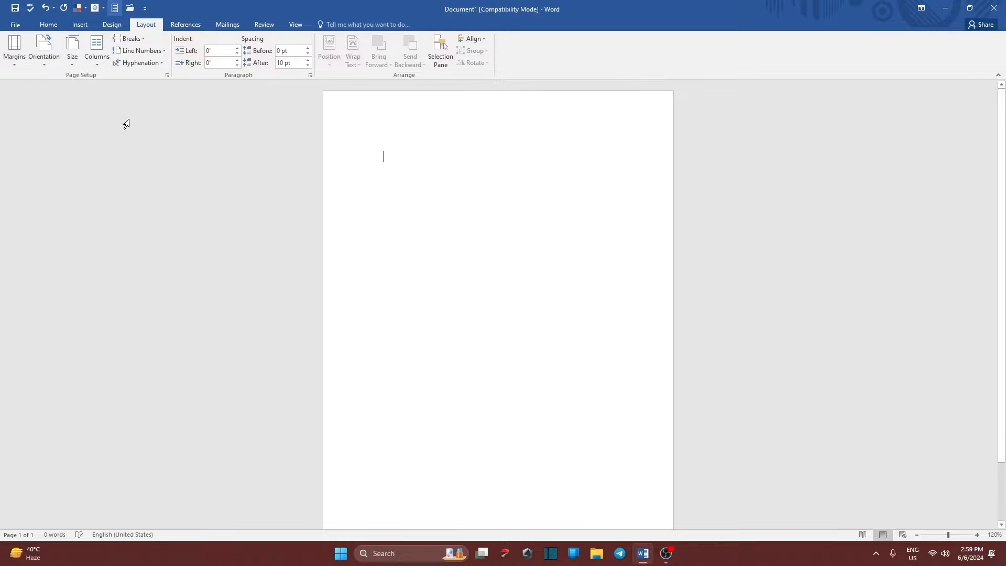
pyautogui.click(17, 65)
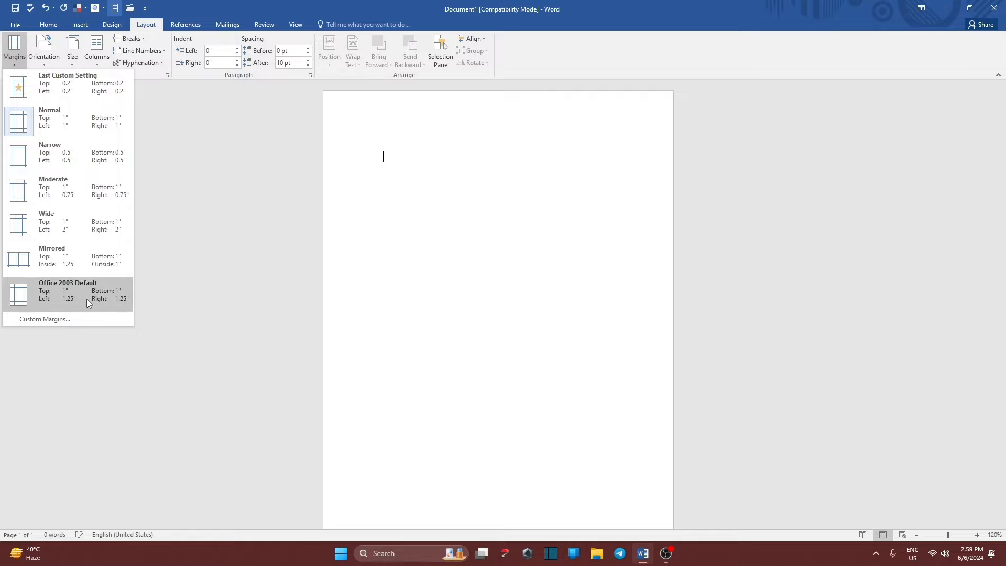
# Set the top, left, bottom and right margins to 0.1 inch in Page Setup.
pyautogui.click(65, 317)
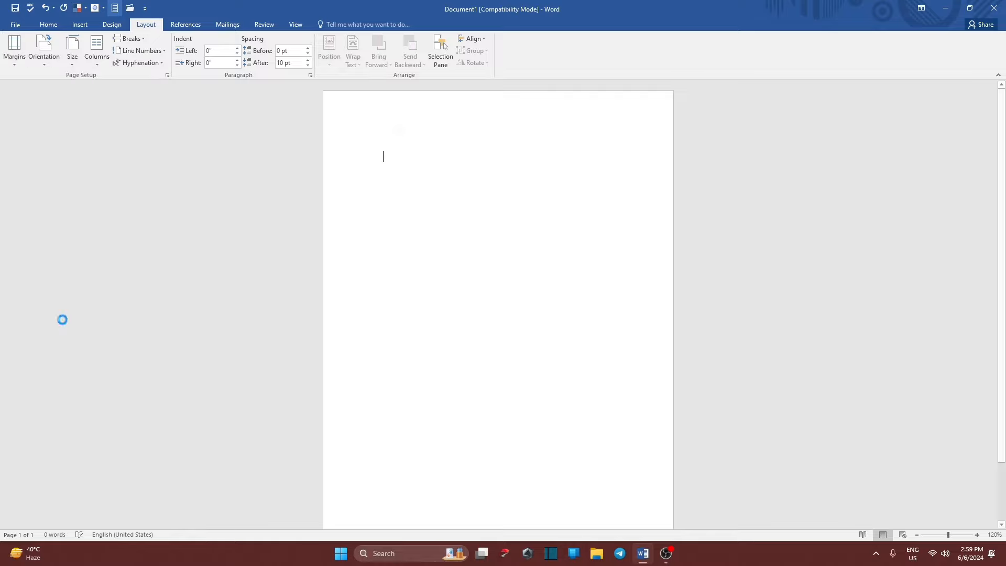
pyautogui.click(485, 175)
pyautogui.click(485, 175)
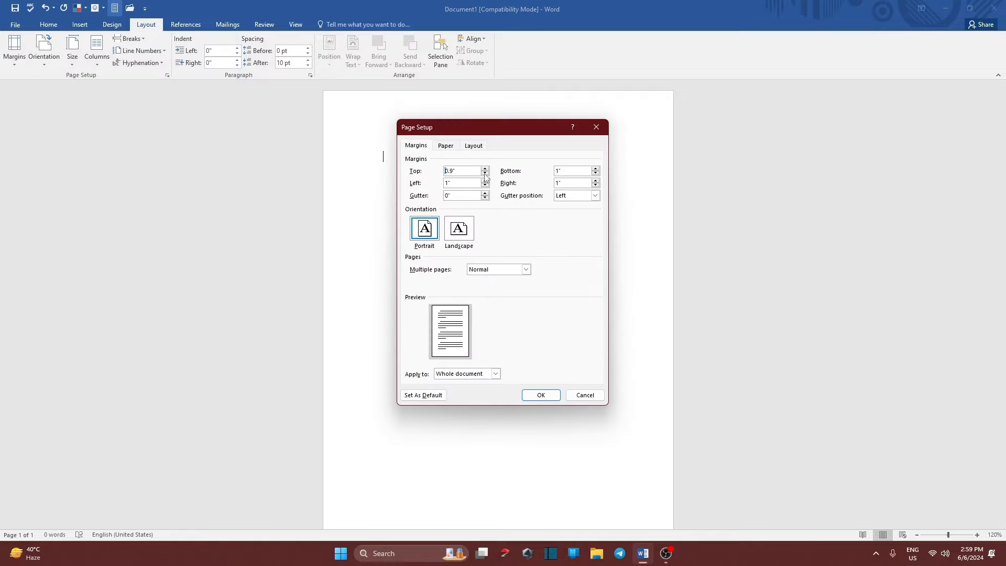
pyautogui.click(485, 175)
pyautogui.click(484, 175)
pyautogui.click(485, 174)
pyautogui.click(485, 174)
pyautogui.click(485, 174)
pyautogui.click(485, 175)
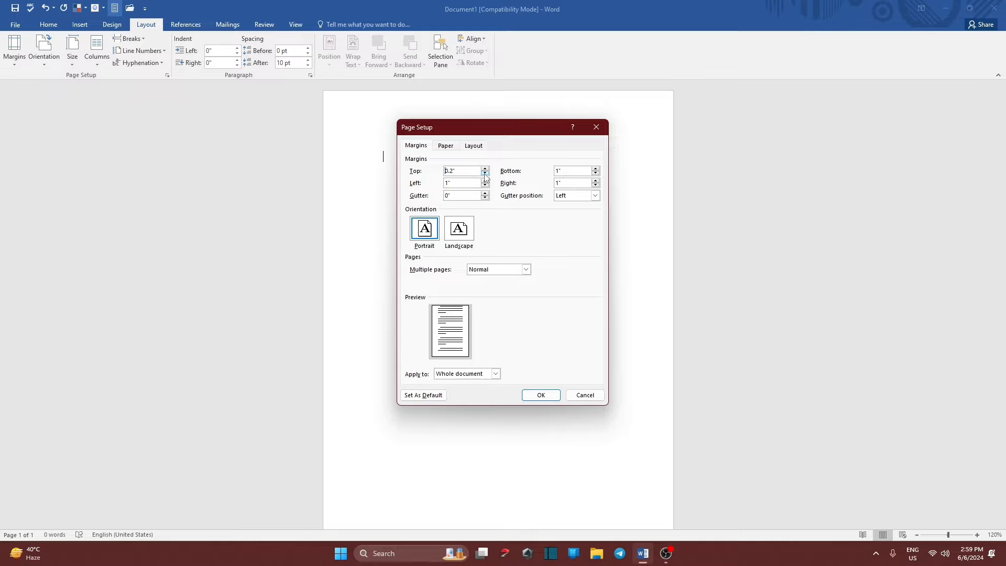
pyautogui.click(485, 175)
pyautogui.press('BackSpace')
pyautogui.click(565, 172)
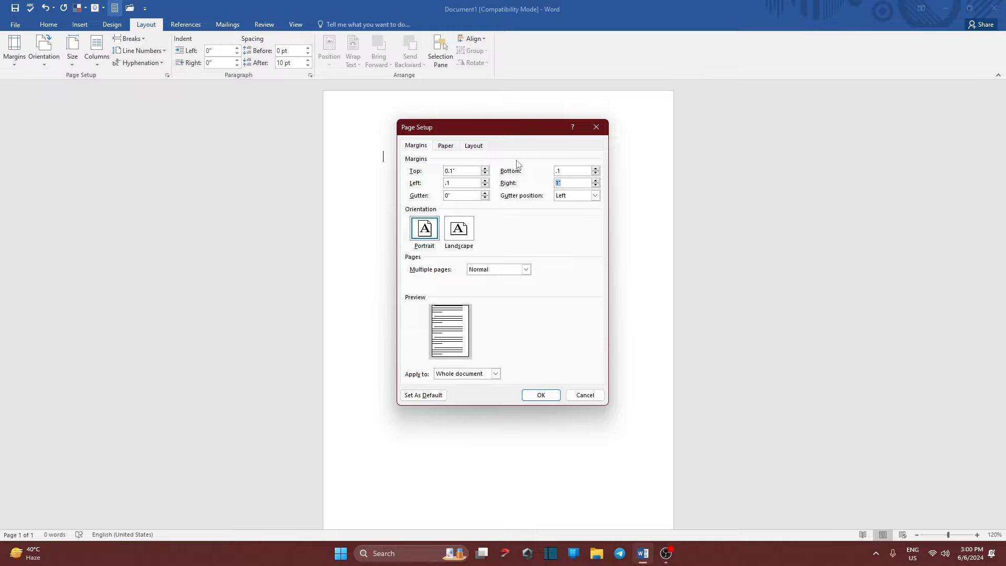
pyautogui.press('BackSpace')
pyautogui.click(541, 394)
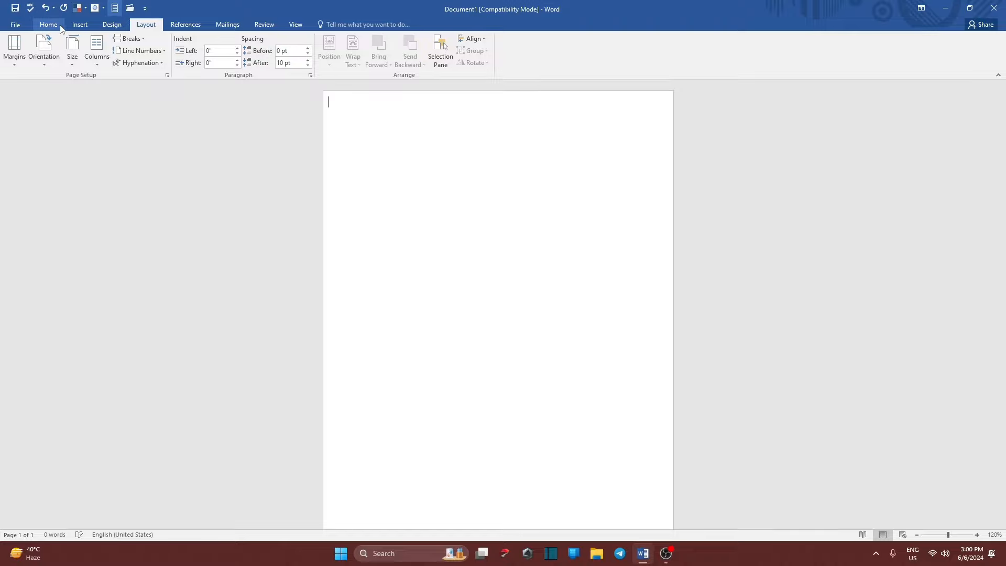
# Use Draw Table to draw a 5.62" by 8.04" single-cell table filling the page.
pyautogui.click(79, 24)
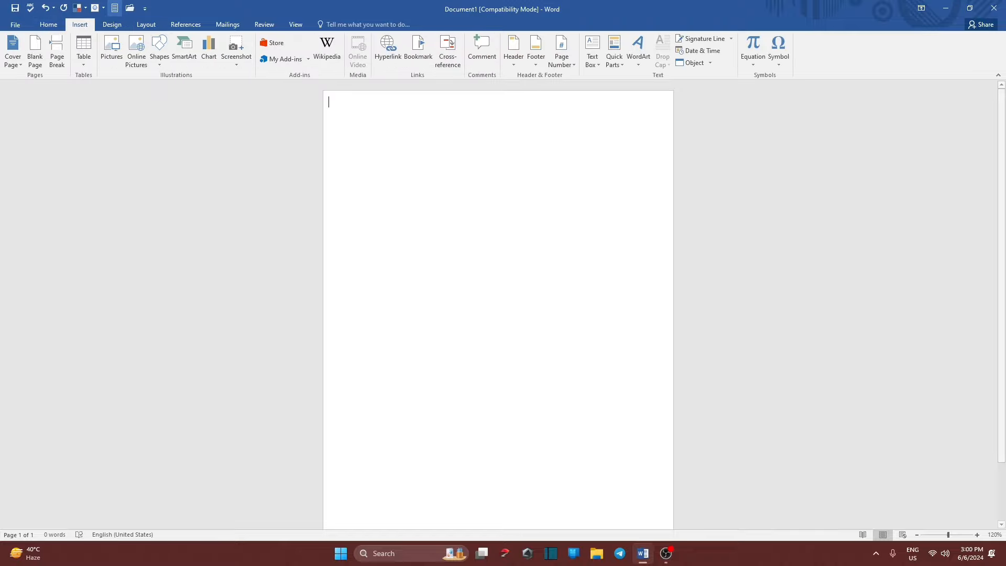
pyautogui.click(519, 59)
pyautogui.click(5, 101)
pyautogui.click(83, 61)
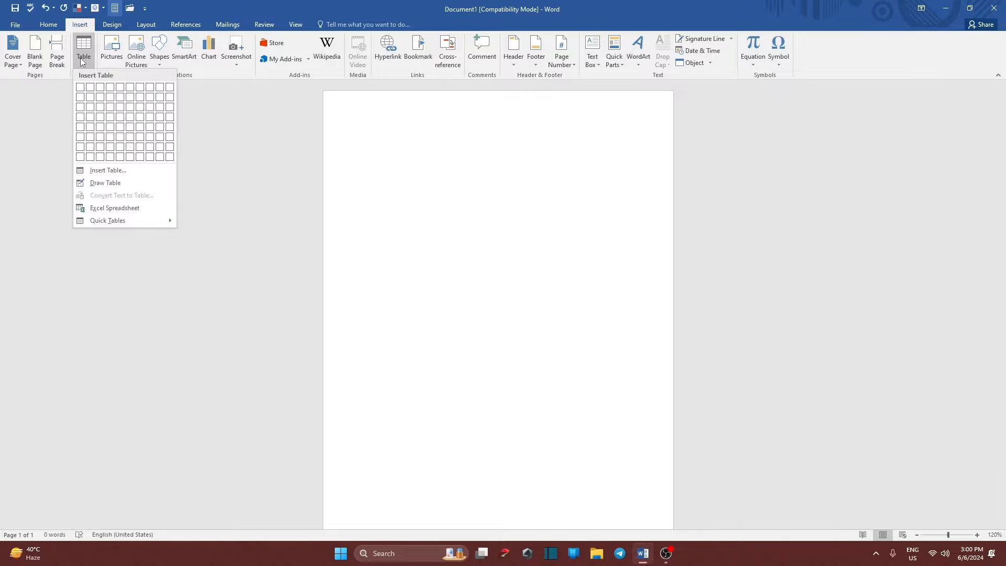
pyautogui.click(105, 183)
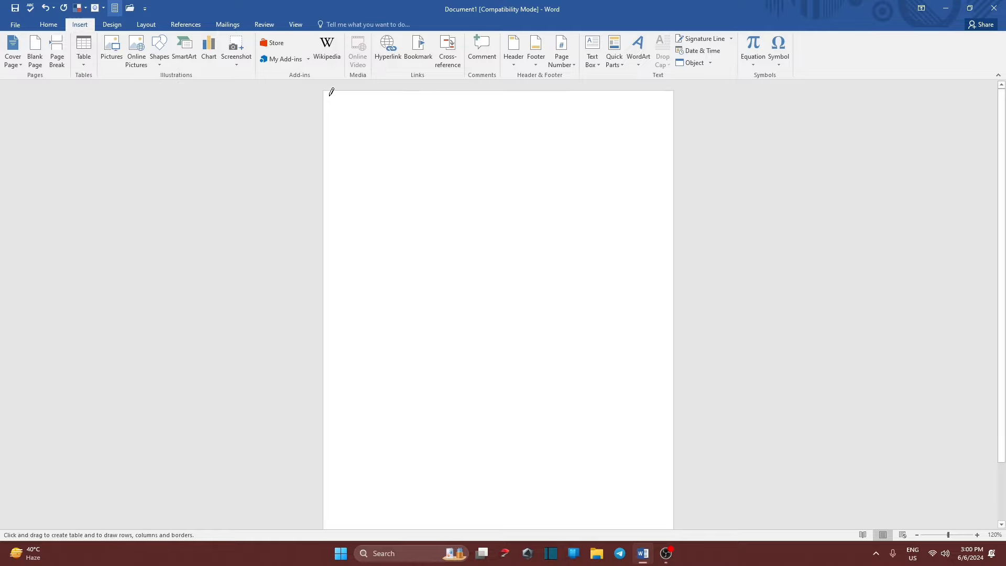
pyautogui.moveTo(331, 93)
pyautogui.mouseDown()
pyautogui.moveTo(666, 100)
pyautogui.moveTo(679, 495)
pyautogui.moveTo(671, 531)
pyautogui.moveTo(670, 486)
pyautogui.moveTo(674, 516)
pyautogui.mouseUp()
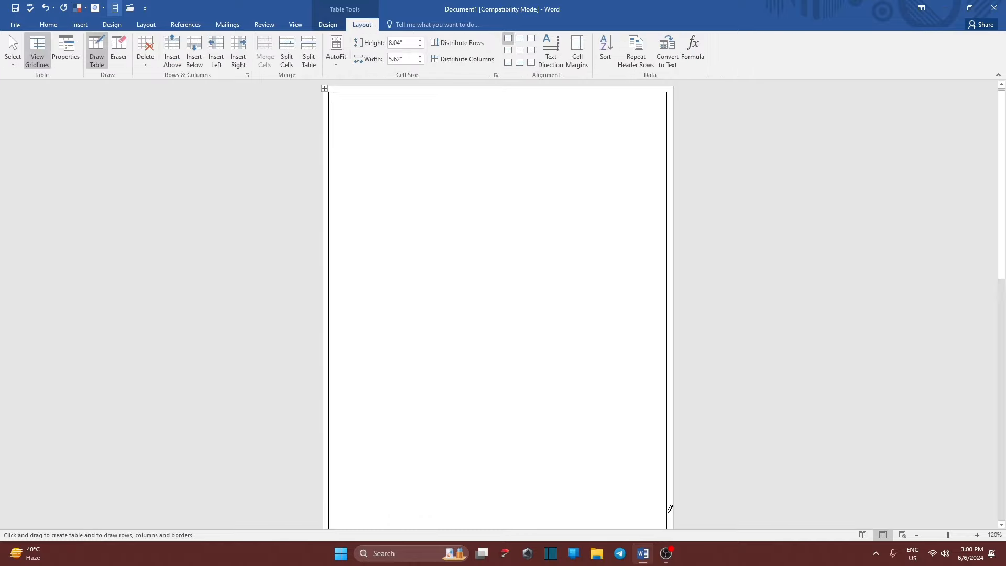
# Draw horizontal lines making four table rows, plus two column dividers in the middle row.
pyautogui.scroll(-5, 611, 397)
pyautogui.scroll(-5, 555, 451)
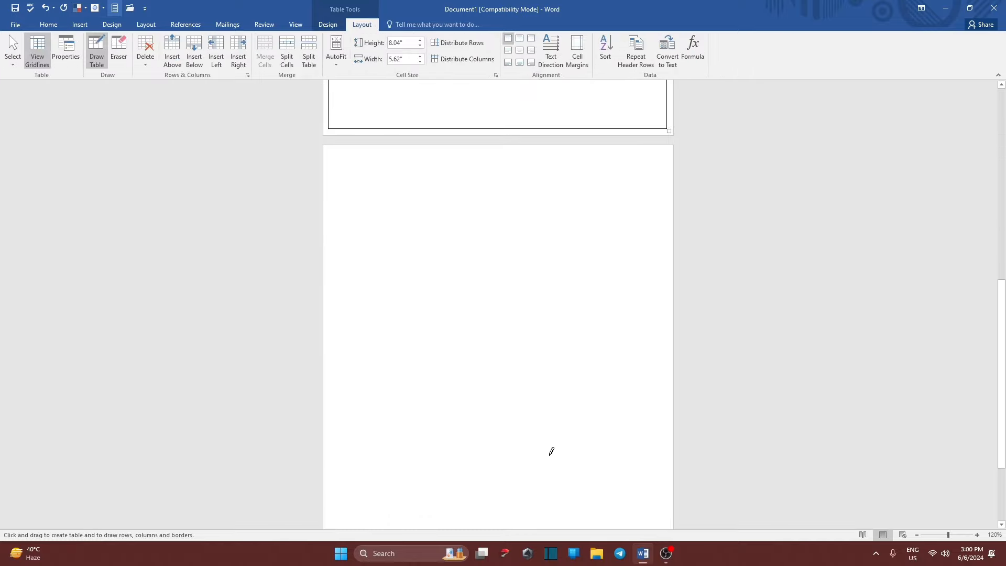
pyautogui.scroll(7, 479, 445)
pyautogui.scroll(4, 429, 302)
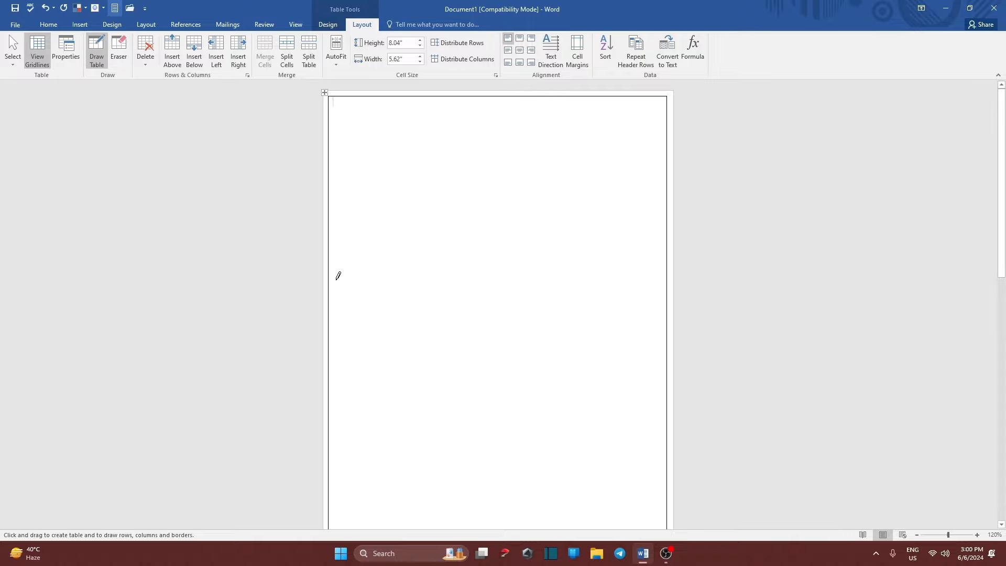
pyautogui.moveTo(330, 257); pyautogui.dragTo(642, 260)
pyautogui.scroll(-3, 638, 317)
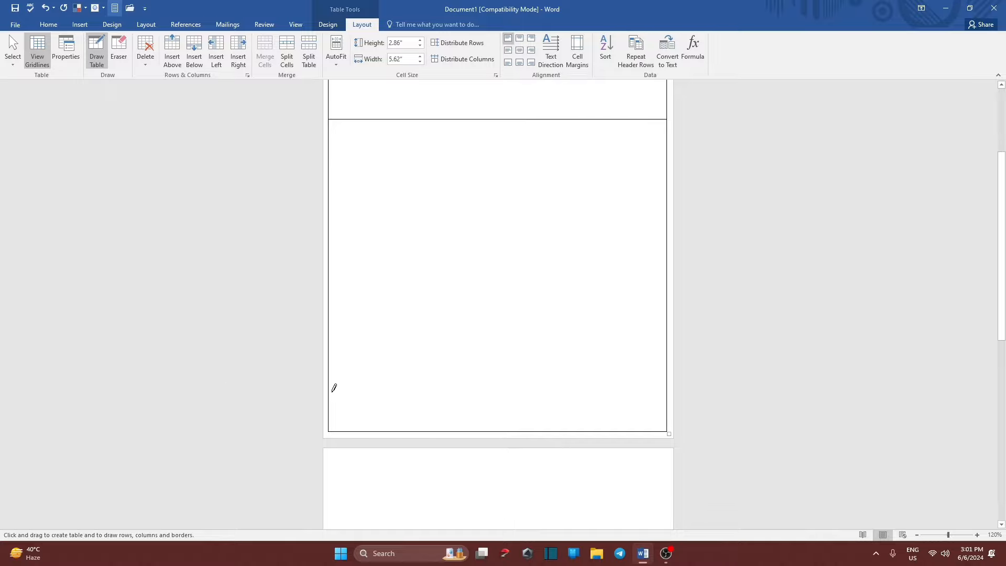
pyautogui.moveTo(334, 388); pyautogui.dragTo(538, 391)
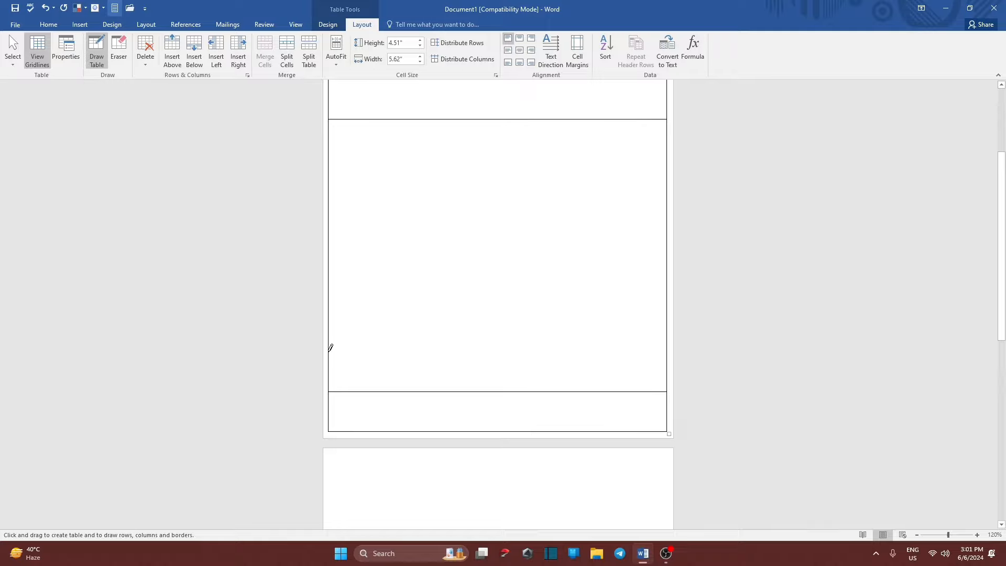
pyautogui.moveTo(331, 357); pyautogui.dragTo(428, 356)
pyautogui.moveTo(602, 358); pyautogui.dragTo(605, 359)
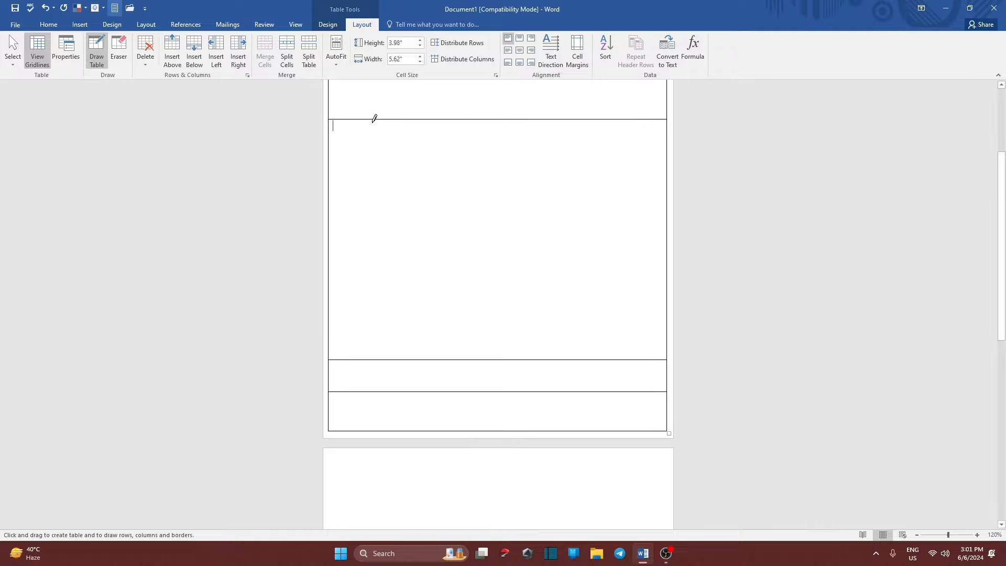
pyautogui.moveTo(372, 120); pyautogui.dragTo(383, 357)
pyautogui.moveTo(512, 120); pyautogui.dragTo(517, 359)
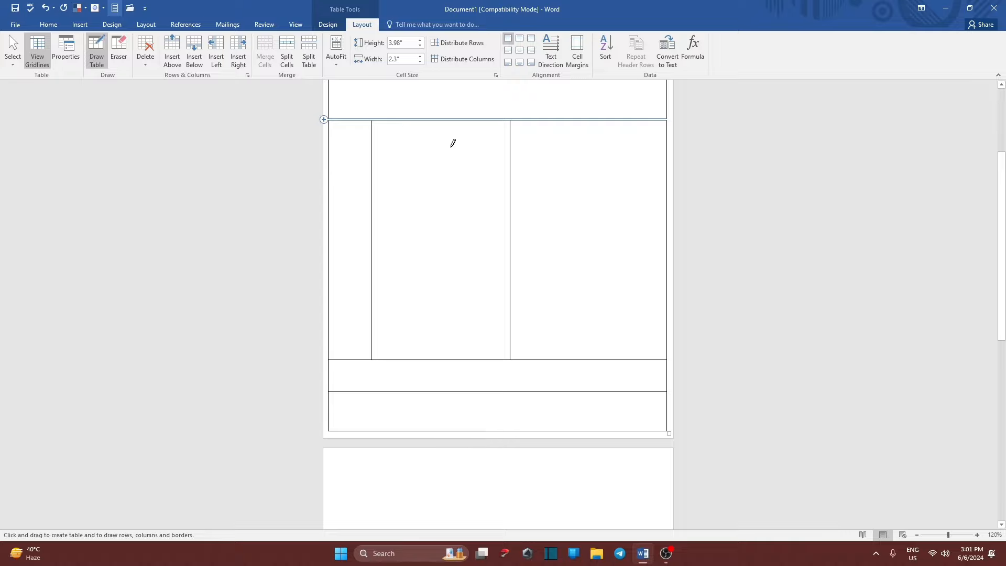
# Draw two more vertical dividers in the middle row, making five columns.
pyautogui.moveTo(536, 117); pyautogui.dragTo(534, 326)
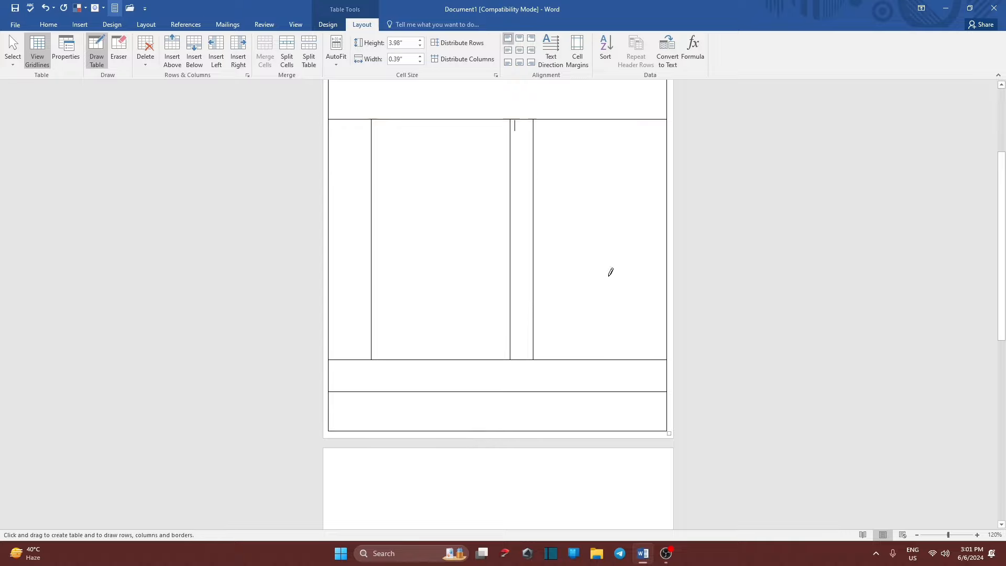
pyautogui.moveTo(590, 116)
pyautogui.mouseDown()
pyautogui.moveTo(605, 302)
pyautogui.moveTo(594, 341)
pyautogui.mouseUp()
pyautogui.scroll(3, 375, 191)
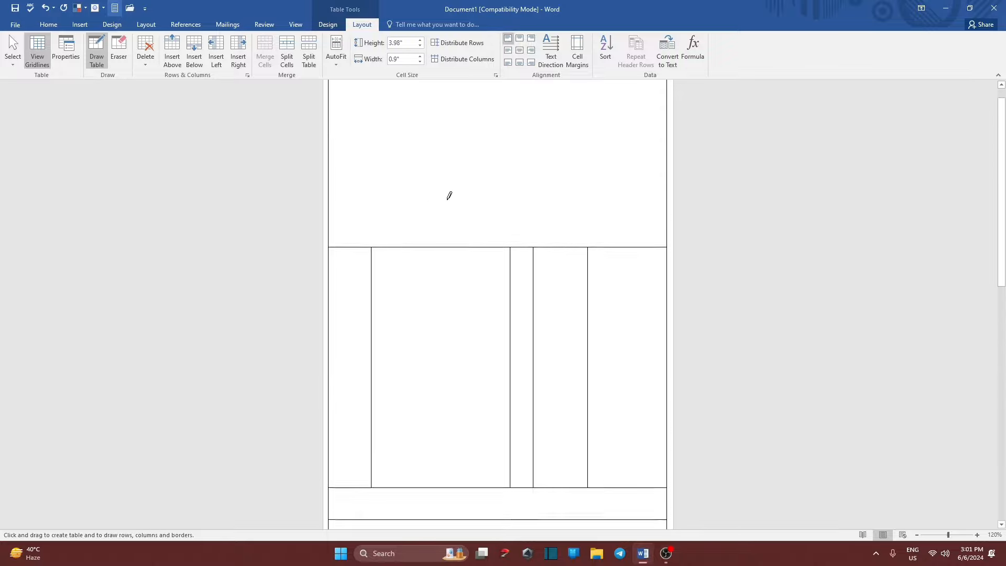
pyautogui.scroll(-2, 541, 393)
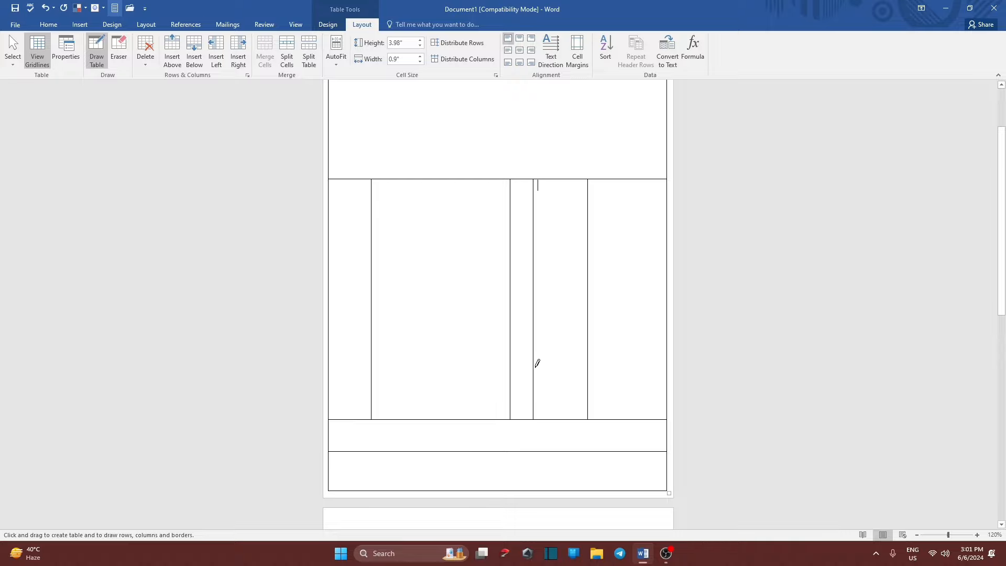
# Draw three horizontal lines across the bottom of the fourth and fifth columns.
pyautogui.moveTo(536, 366); pyautogui.dragTo(638, 367)
pyautogui.moveTo(538, 377); pyautogui.dragTo(649, 376)
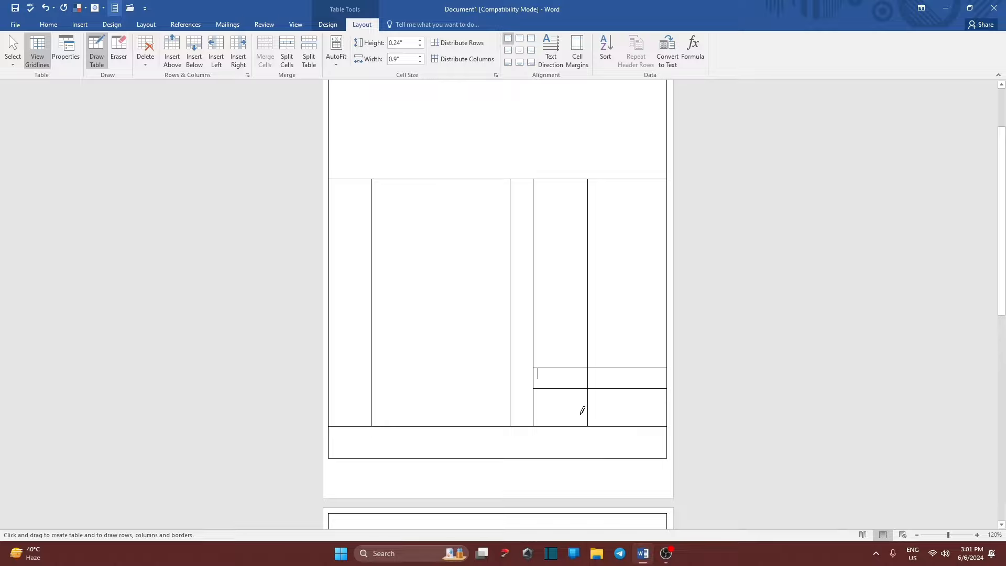
pyautogui.moveTo(538, 406); pyautogui.dragTo(656, 401)
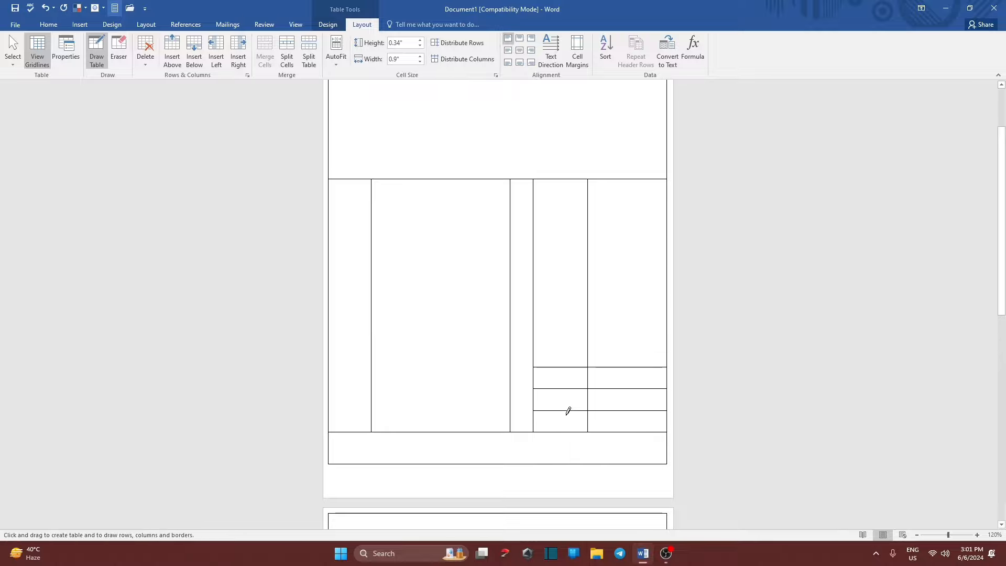
pyautogui.scroll(-4, 561, 419)
pyautogui.scroll(6, 552, 402)
# Shorten the table from its bottom edge so it stays on page one.
pyautogui.scroll(-4, 556, 414)
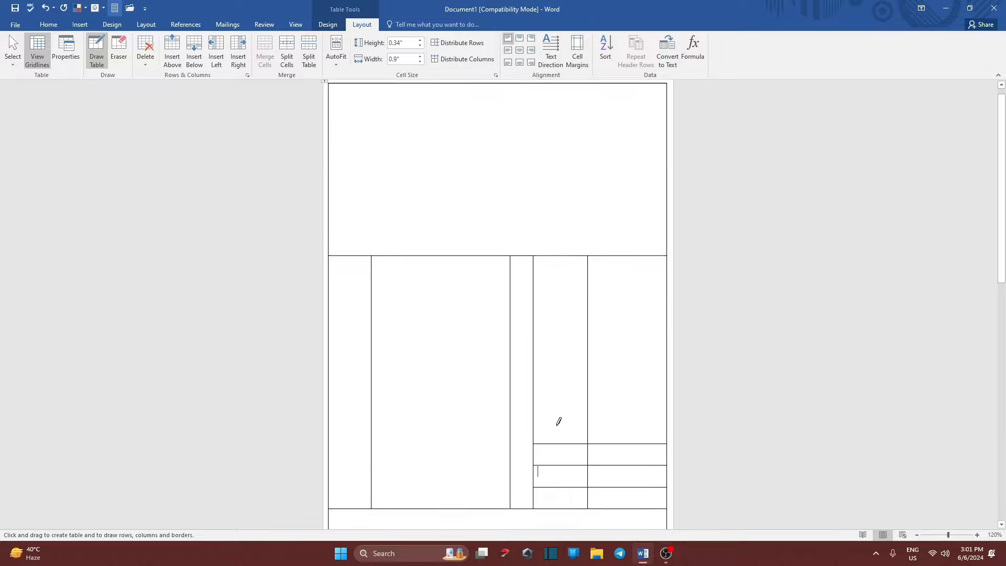
pyautogui.click(96, 51)
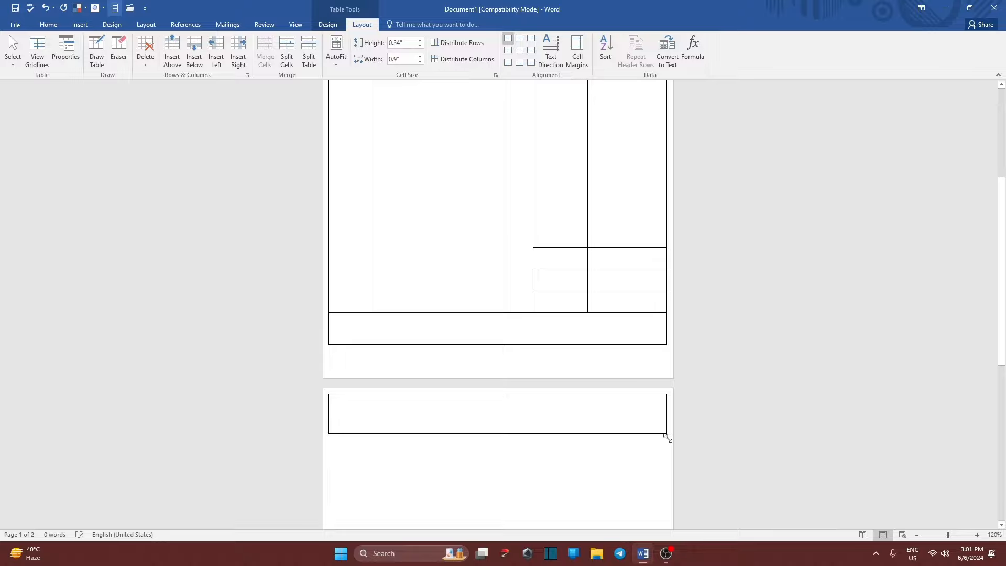
pyautogui.moveTo(668, 438); pyautogui.dragTo(660, 346)
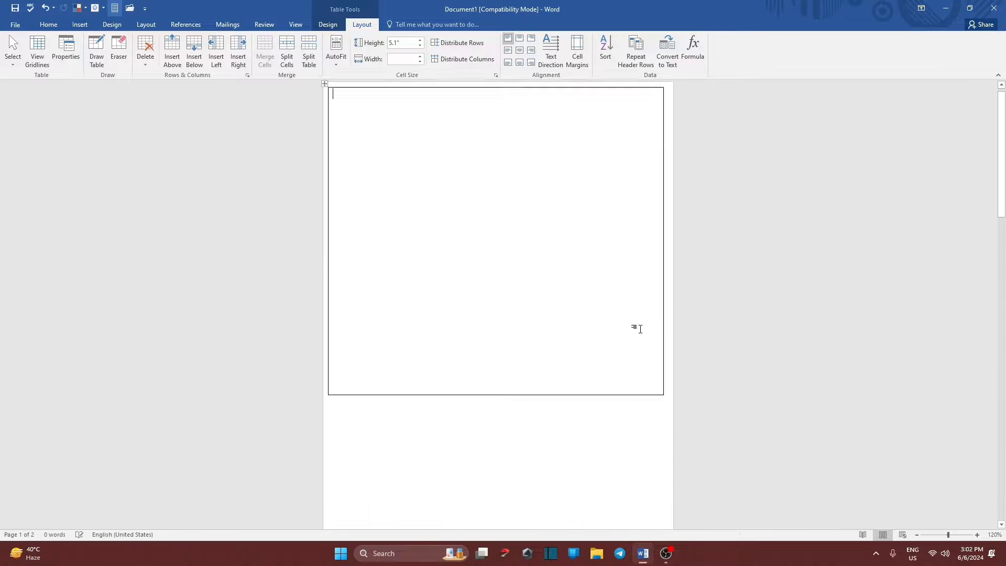
pyautogui.scroll(-5, 586, 472)
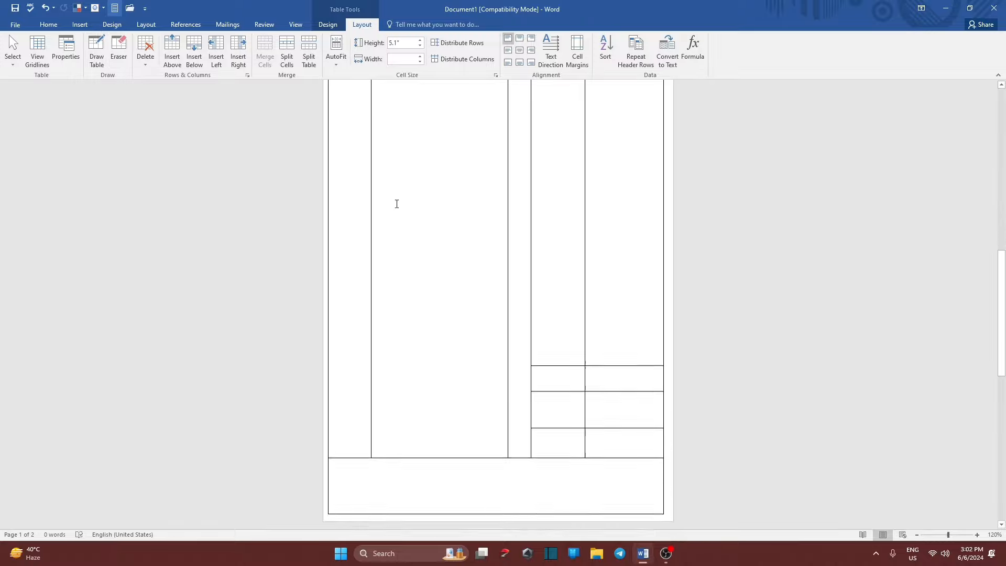
pyautogui.click(46, 9)
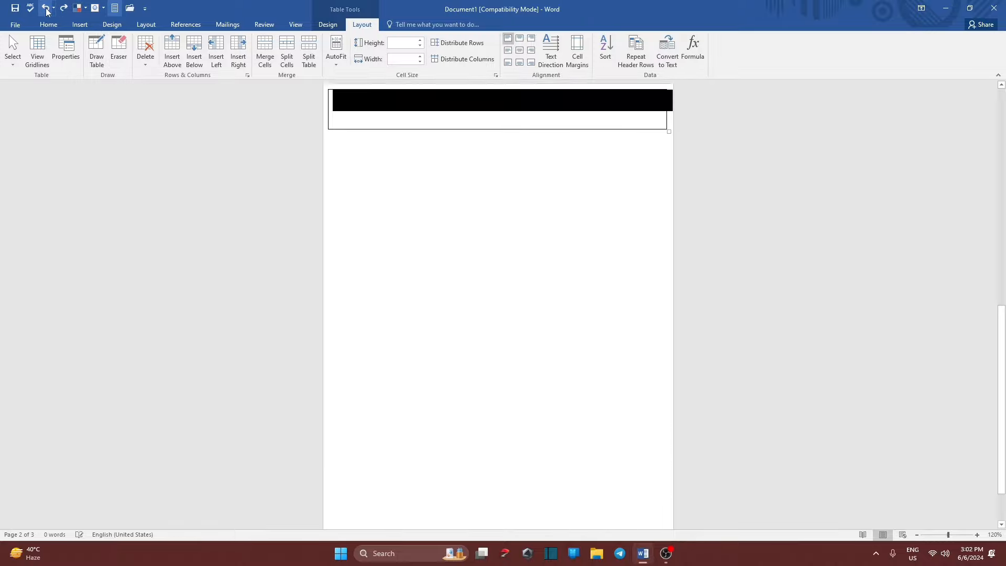
pyautogui.click(46, 8)
pyautogui.click(46, 10)
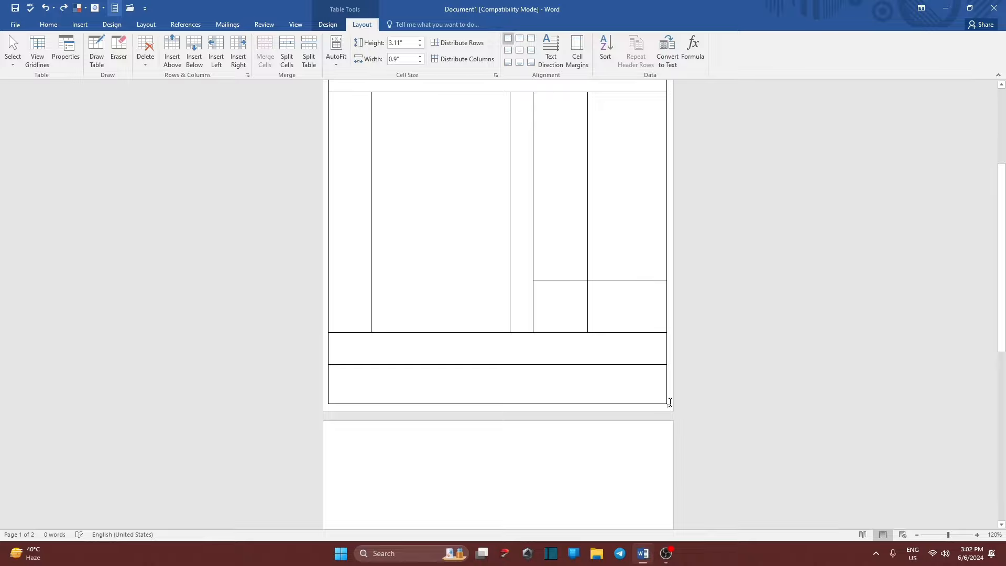
pyautogui.moveTo(666, 403); pyautogui.dragTo(670, 388)
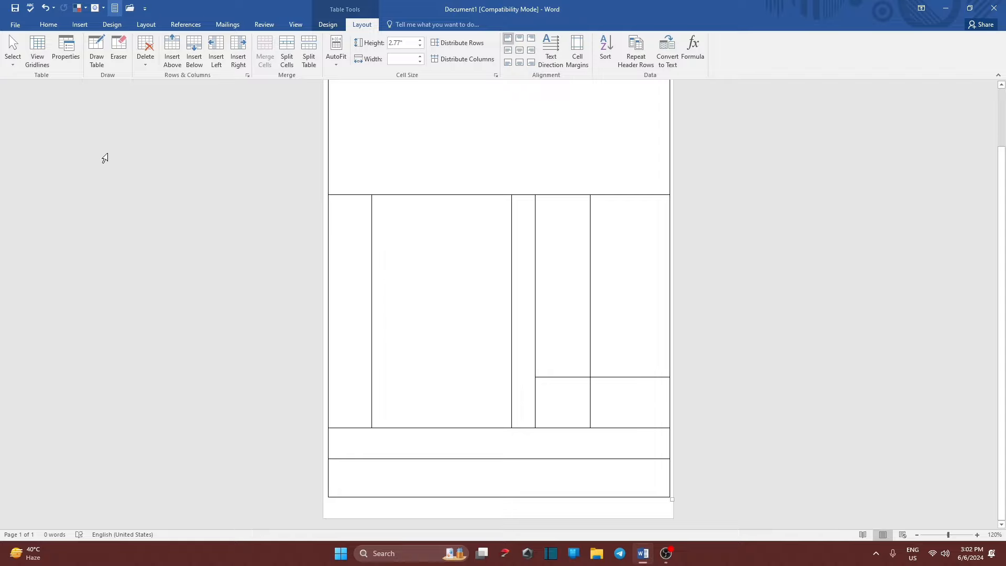
# Redraw two horizontal borders across the bottom-right cells with Draw Table.
pyautogui.click(97, 51)
pyautogui.click(37, 51)
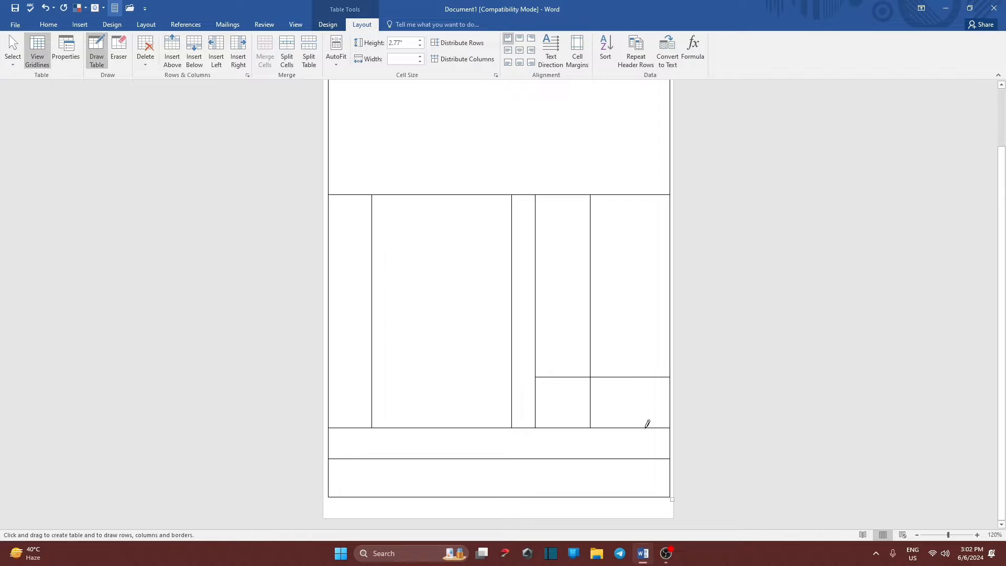
pyautogui.moveTo(536, 392); pyautogui.dragTo(635, 383)
pyautogui.moveTo(540, 407); pyautogui.dragTo(635, 409)
pyautogui.scroll(-7, 615, 420)
pyautogui.scroll(1, 366, 356)
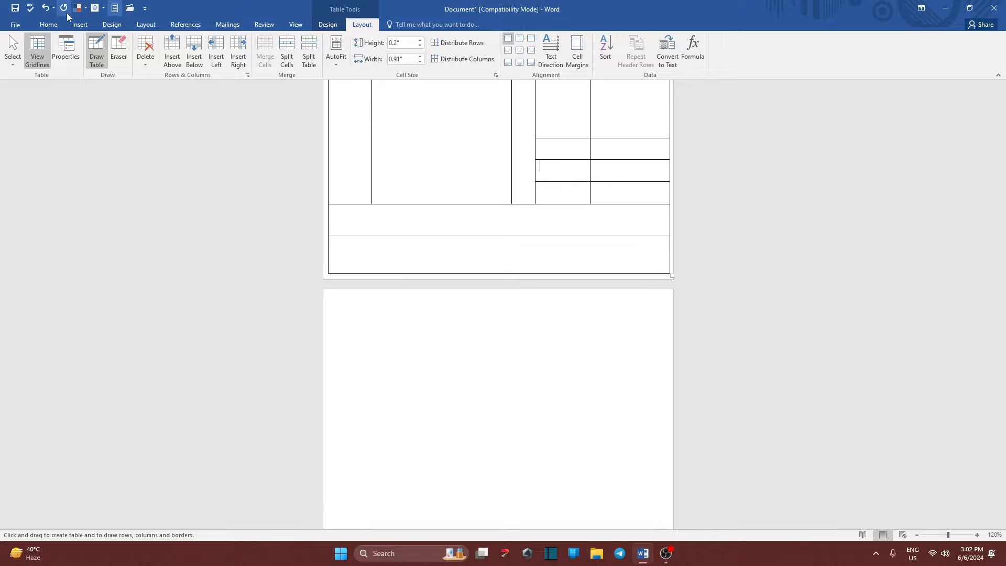
pyautogui.click(96, 51)
# Adjust the bottom row heights and raise a row border to shorten the table.
pyautogui.scroll(2, 660, 355)
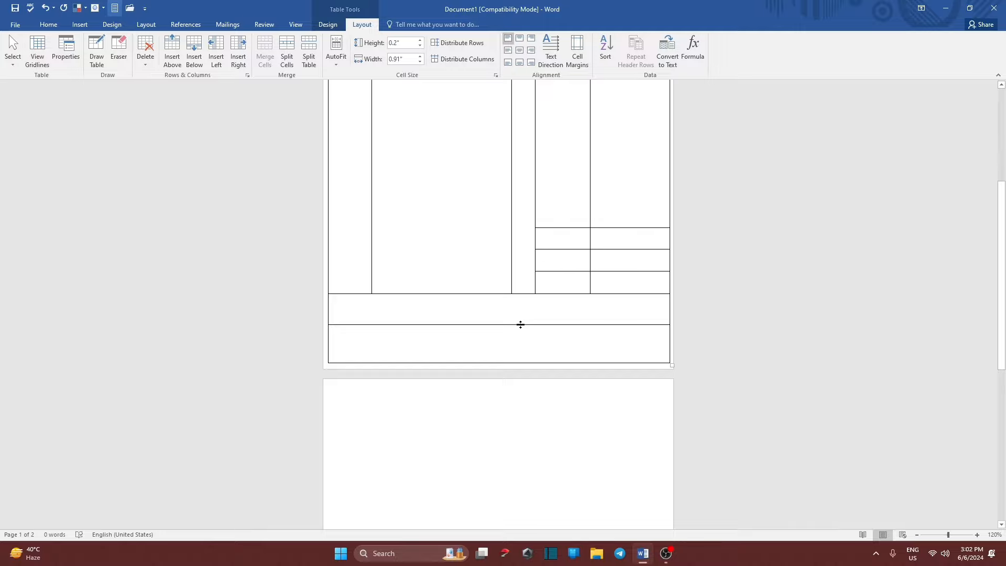
pyautogui.moveTo(520, 325); pyautogui.dragTo(521, 324)
pyautogui.moveTo(519, 361); pyautogui.dragTo(528, 344)
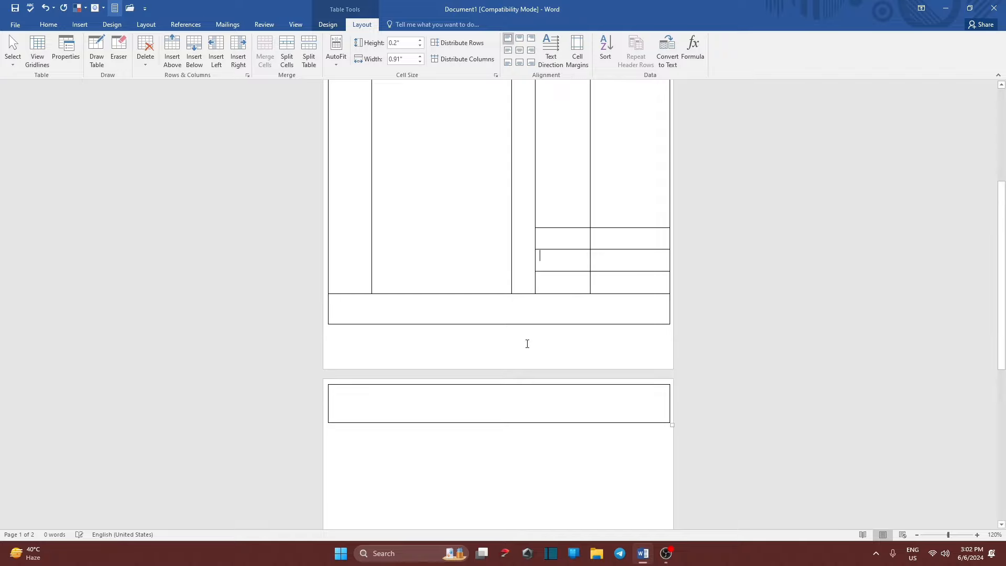
pyautogui.click(45, 7)
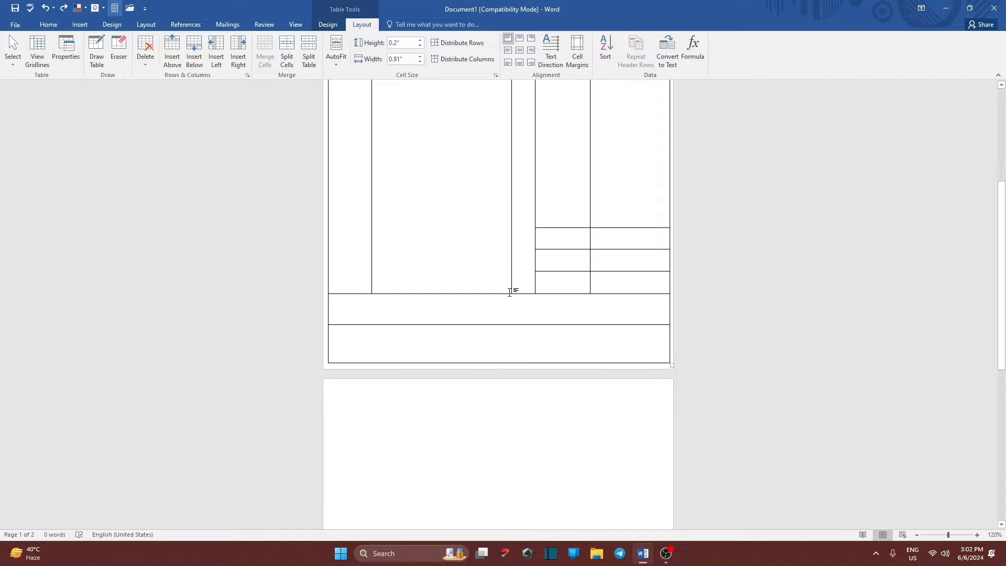
pyautogui.moveTo(509, 295); pyautogui.dragTo(510, 282)
pyautogui.scroll(3, 511, 281)
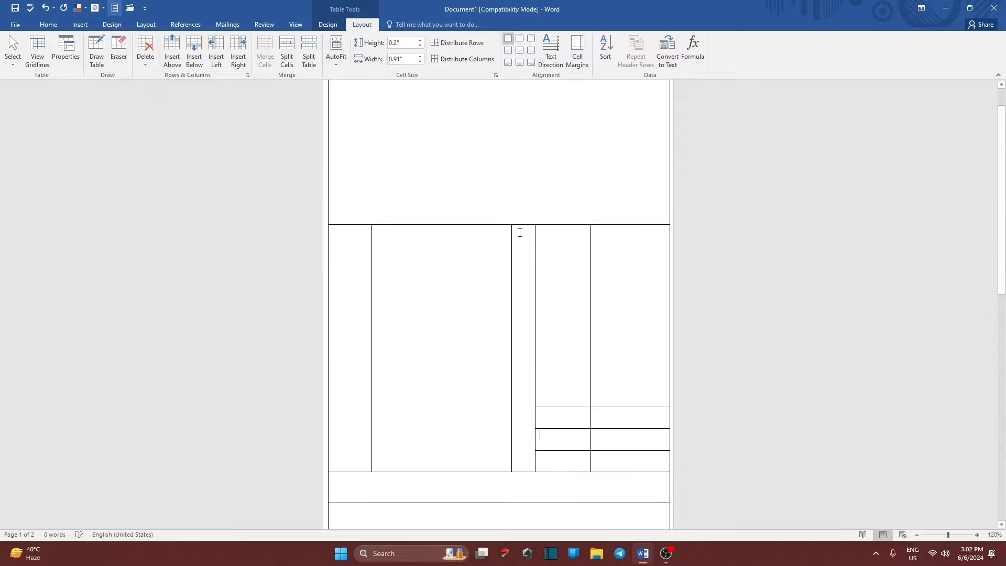
pyautogui.moveTo(510, 226); pyautogui.dragTo(509, 213)
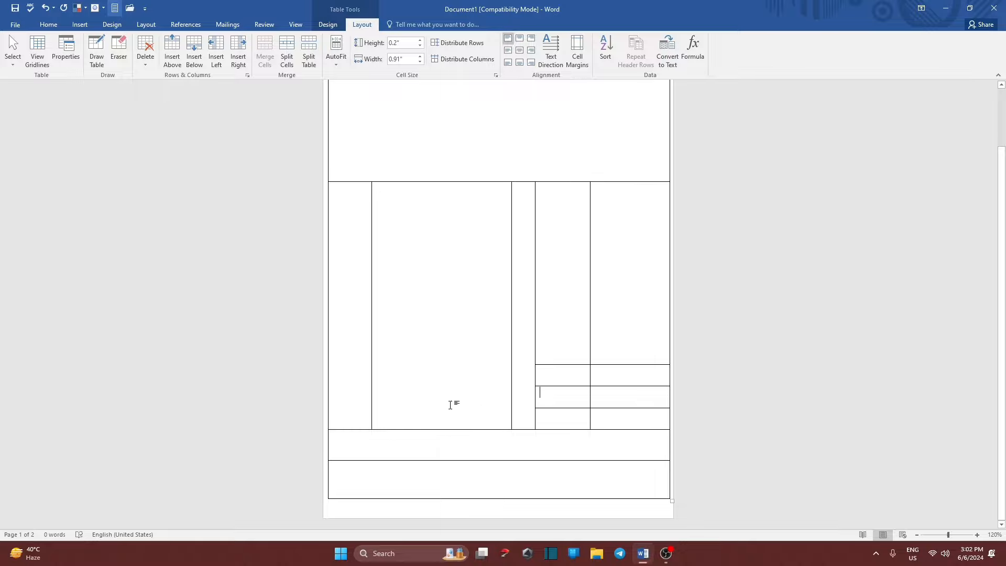
pyautogui.scroll(1, 449, 427)
pyautogui.scroll(-1, 435, 430)
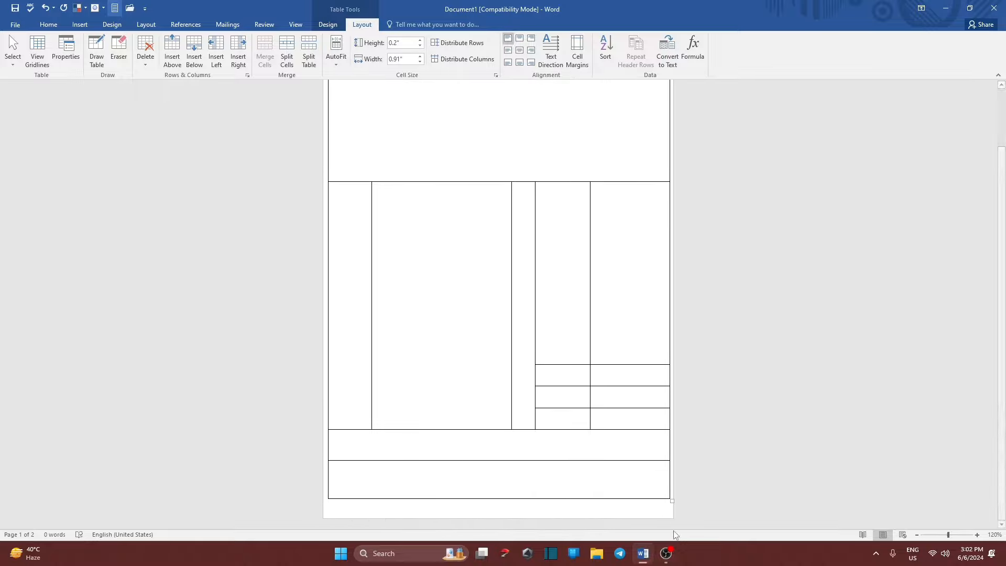
# Nudge the table bottom and the top row's border so everything fits one page.
pyautogui.moveTo(564, 499); pyautogui.dragTo(563, 508)
pyautogui.scroll(-2, 563, 508)
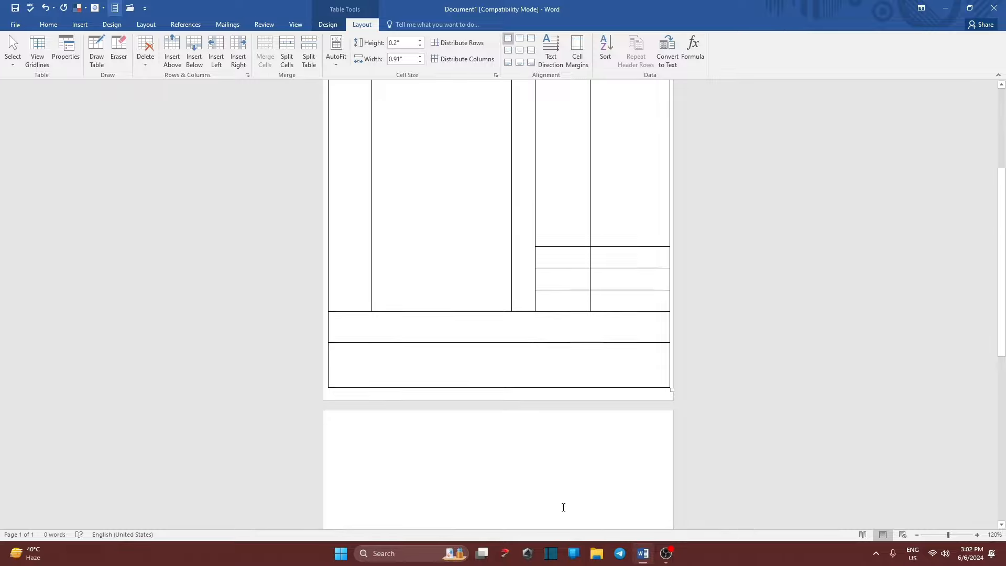
pyautogui.scroll(2, 547, 476)
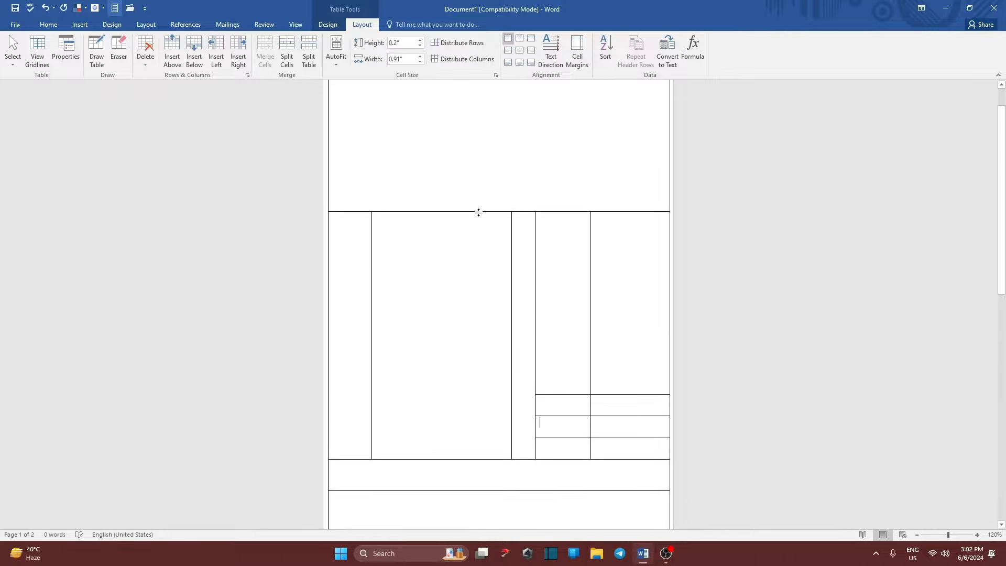
pyautogui.scroll(-4, 482, 207)
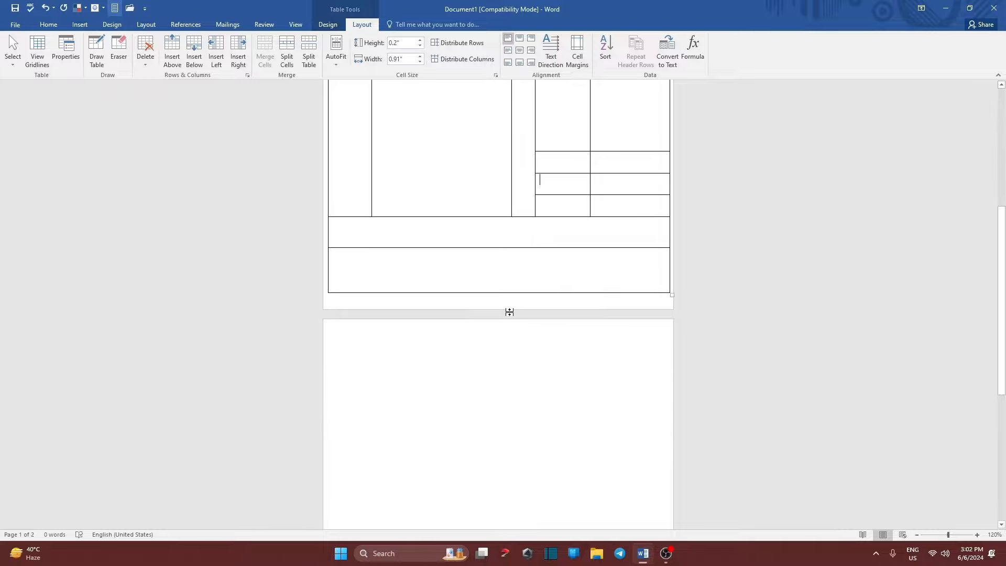
pyautogui.scroll(5, 509, 312)
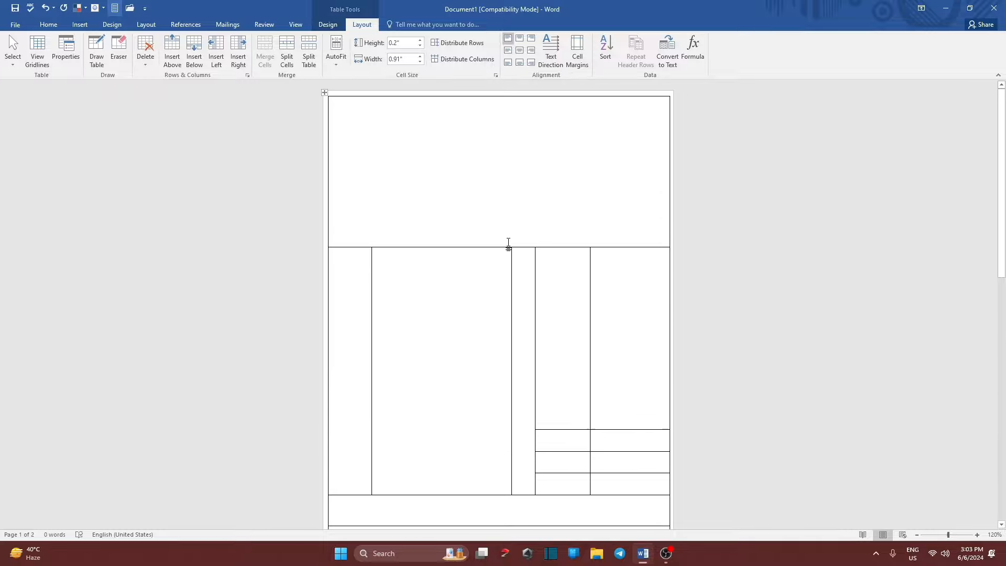
pyautogui.moveTo(509, 247); pyautogui.dragTo(504, 248)
pyautogui.scroll(-1, 501, 277)
pyautogui.scroll(1, 493, 328)
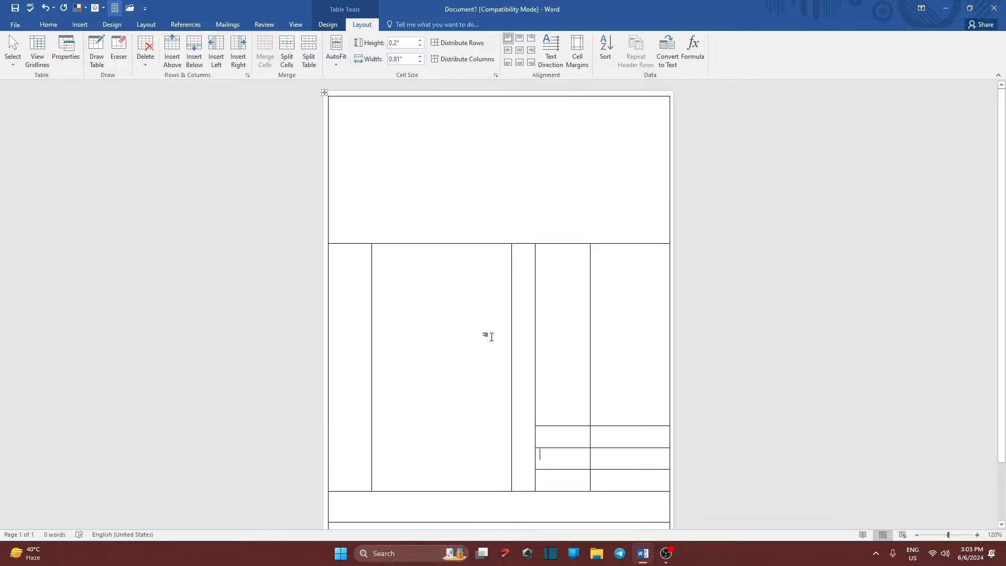
pyautogui.scroll(-2, 491, 336)
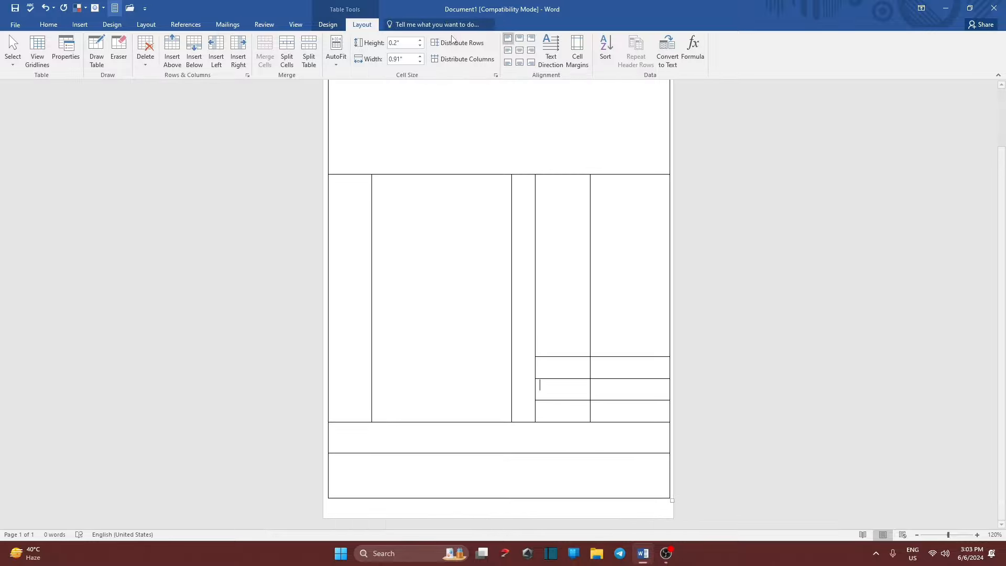
pyautogui.scroll(2, 456, 191)
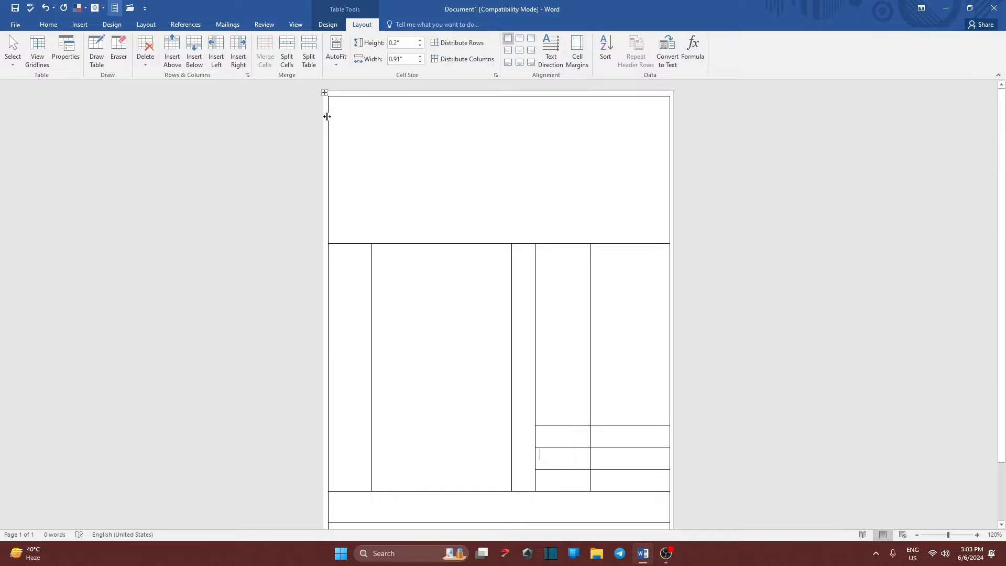
# Type 'GST NO', 'TAX INVOICE BILL' and 'DATE : ..............' tab-separated in the top cell.
pyautogui.click(343, 109)
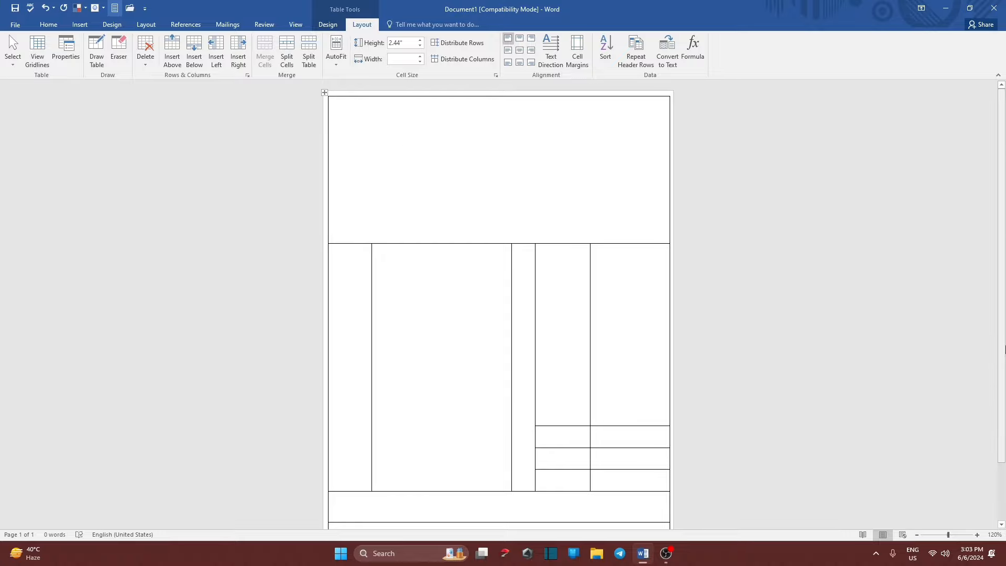
pyautogui.write('GST NO.')
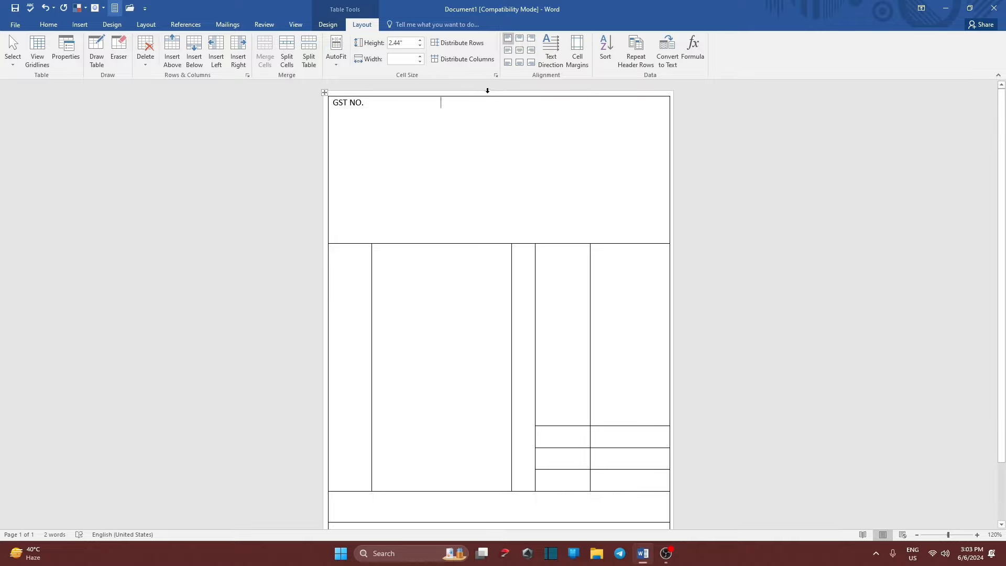
pyautogui.write('TA')
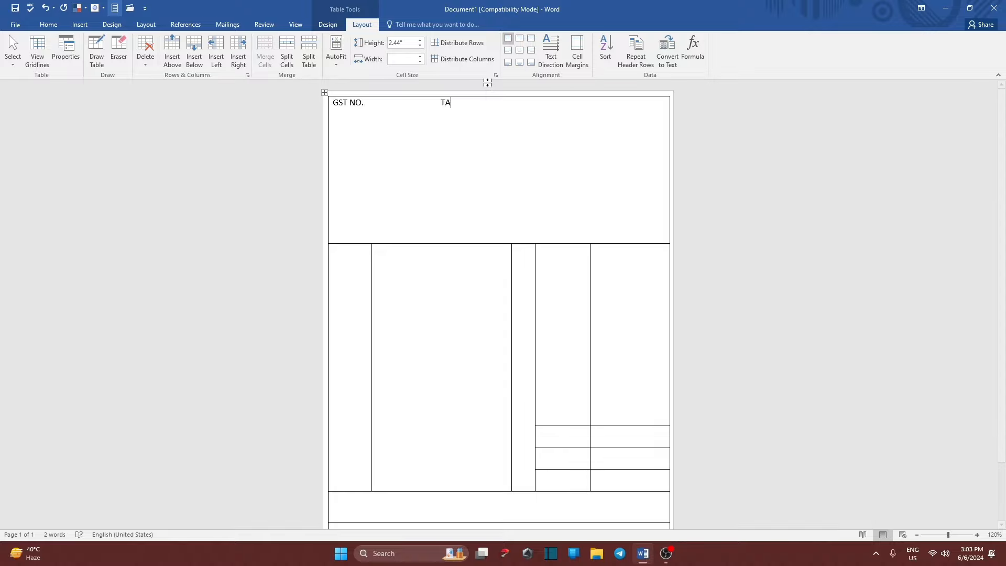
pyautogui.write('X INVOICE BILL\t')
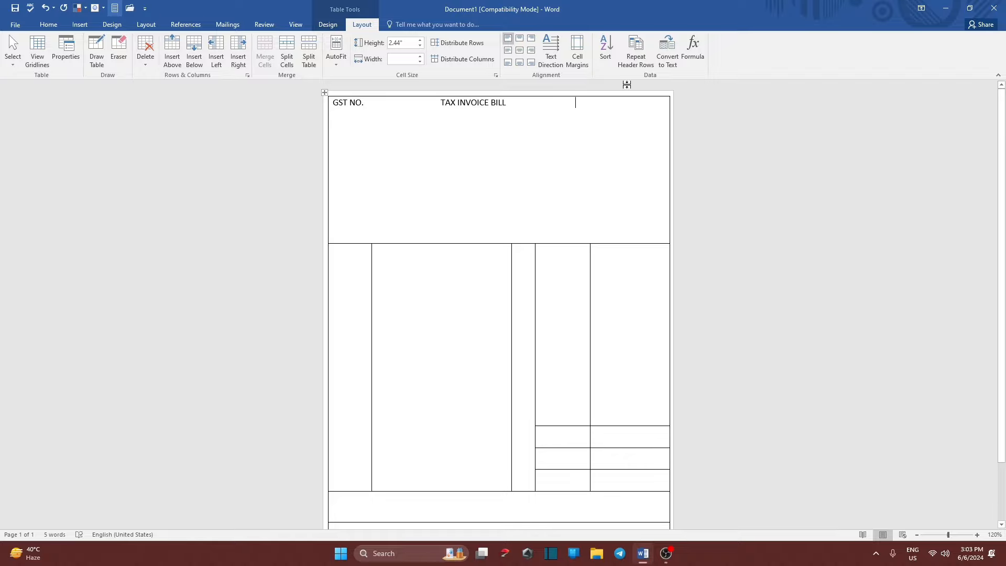
pyautogui.write('DATE :')
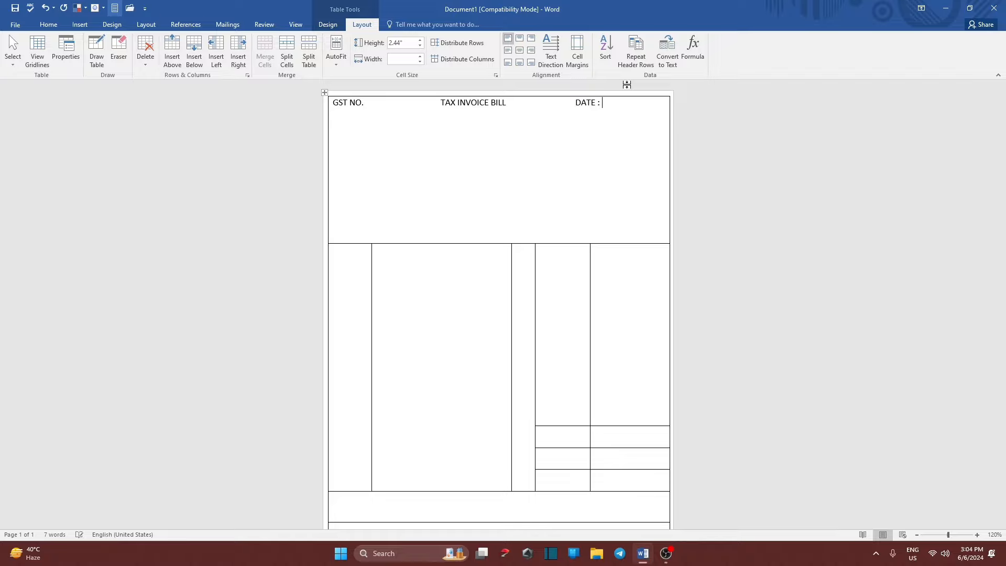
pyautogui.write(' ...................')
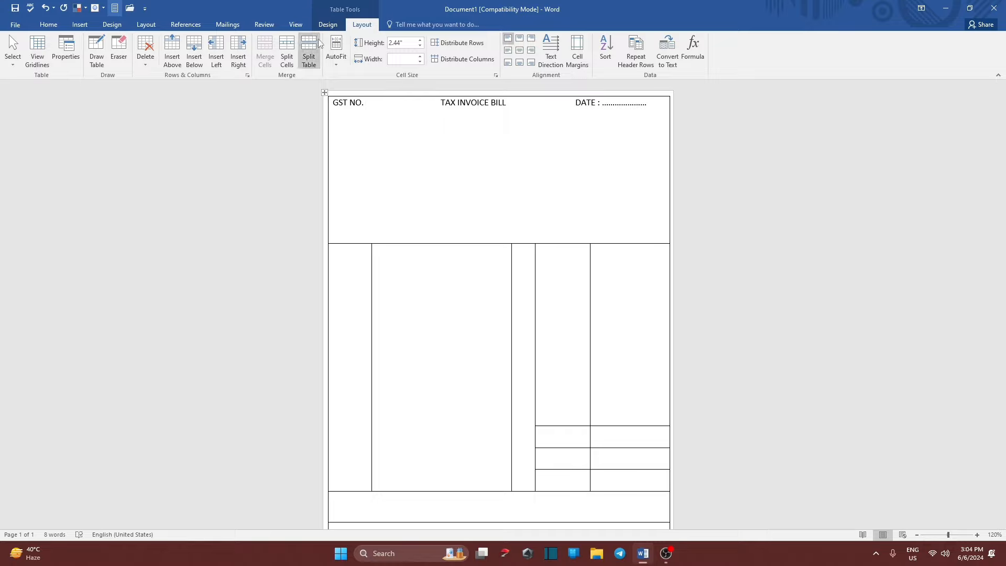
# Format 'TAX INVOICE BILL' in bold at 16 pt.
pyautogui.moveTo(435, 104); pyautogui.dragTo(506, 104)
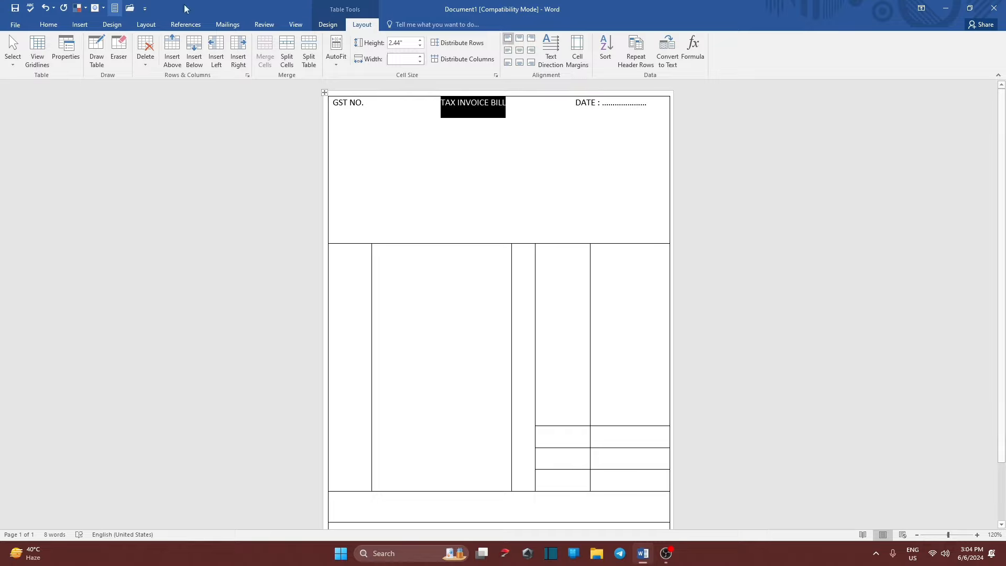
pyautogui.click(49, 25)
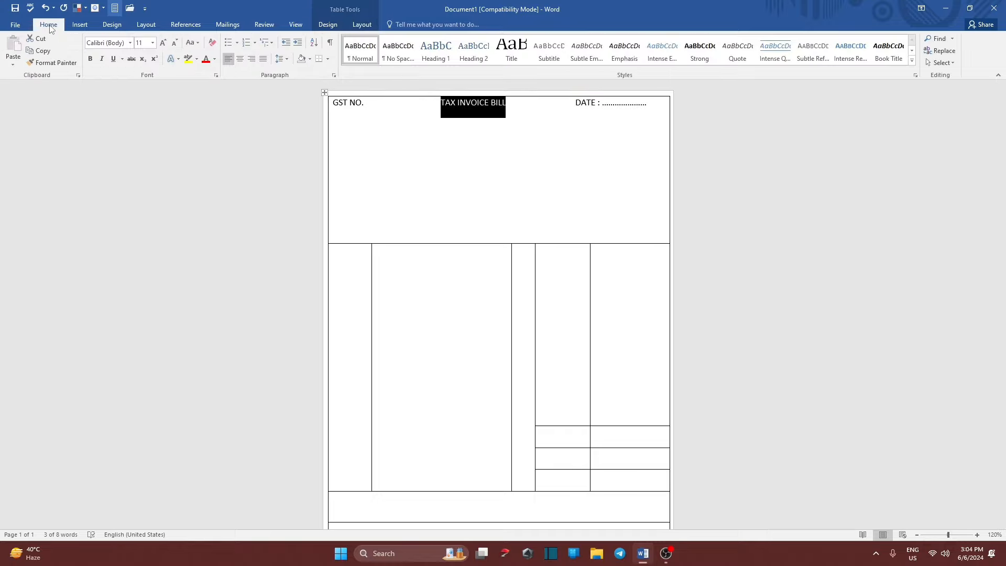
pyautogui.click(93, 55)
pyautogui.click(164, 44)
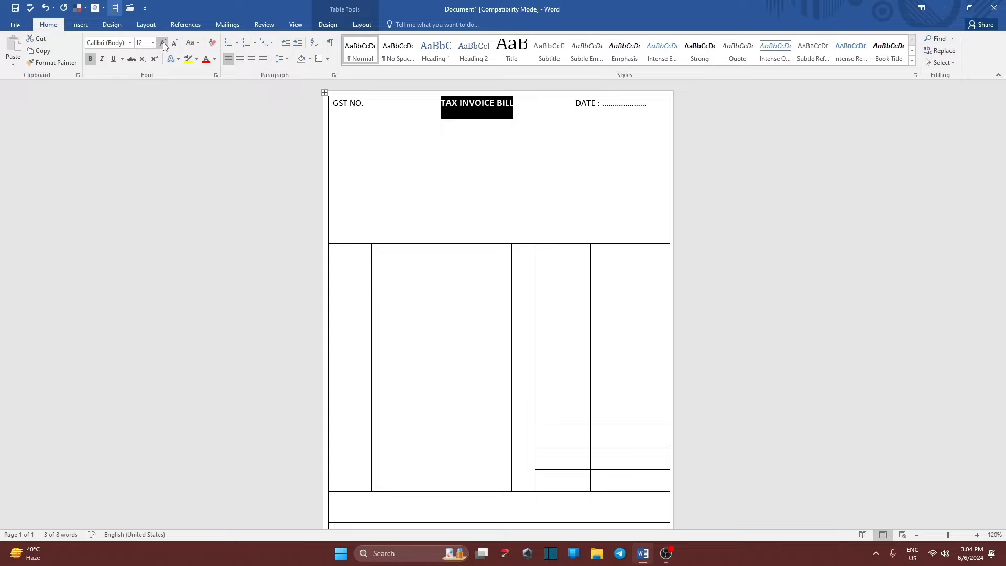
pyautogui.click(163, 43)
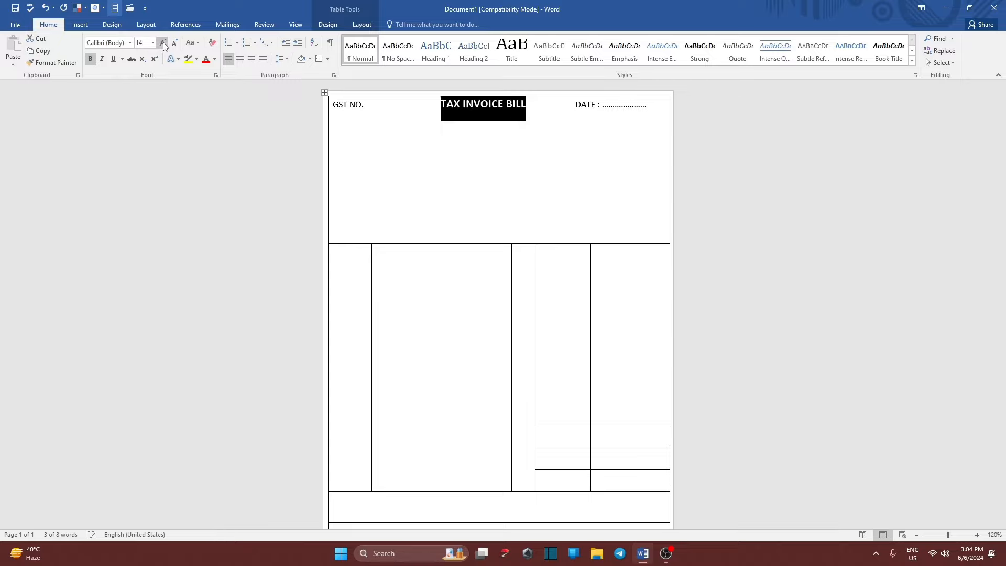
pyautogui.click(163, 42)
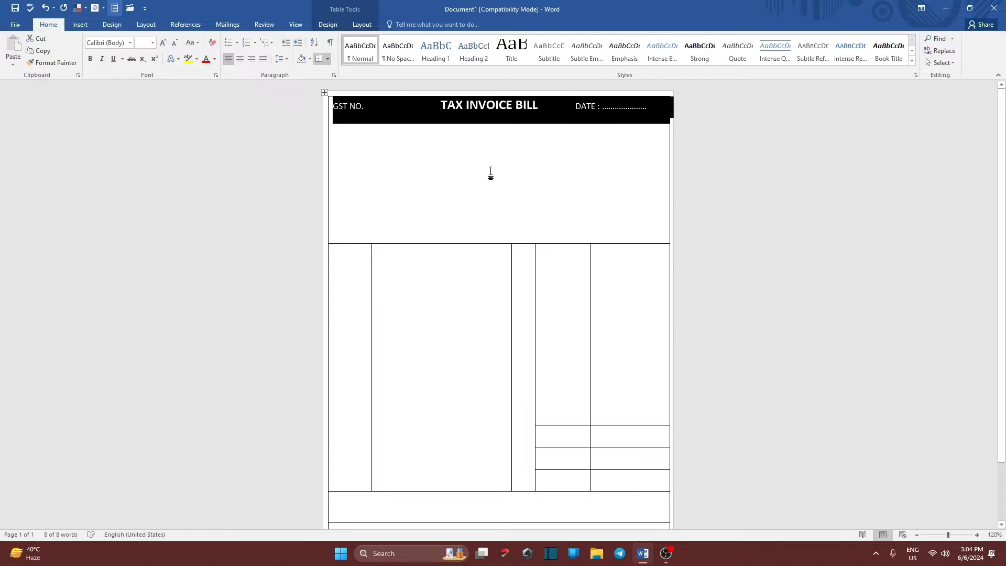
pyautogui.click(487, 105)
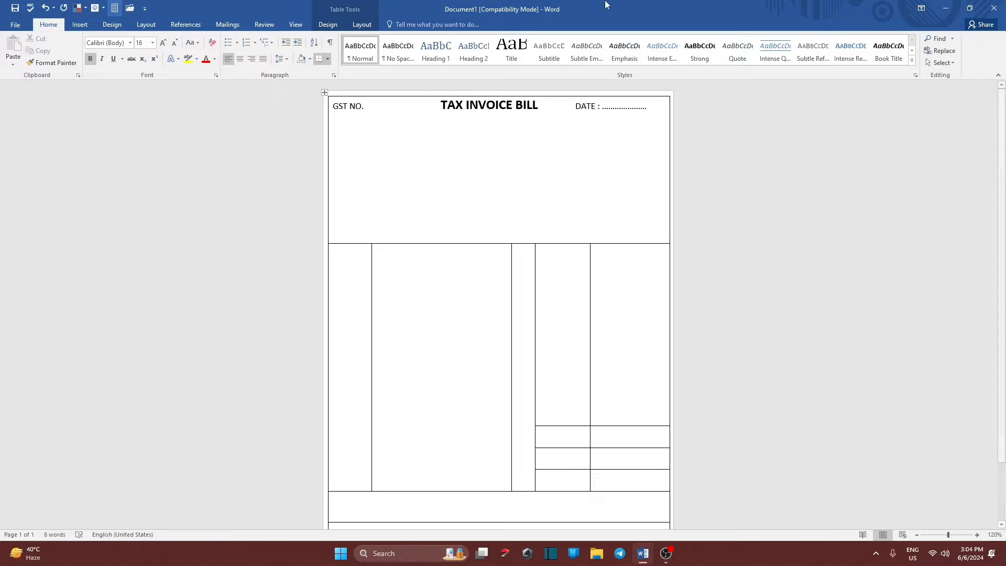
pyautogui.click(372, 129)
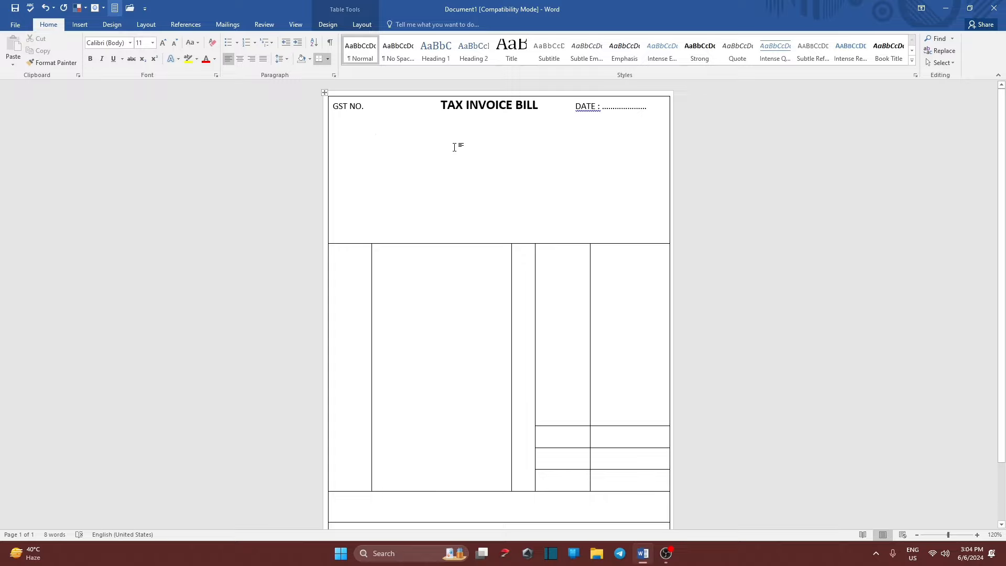
# Type 'PARKEY COMPUTER CLASSES' below the header and make it centred, bold, 22 pt.
pyautogui.write('PAR')
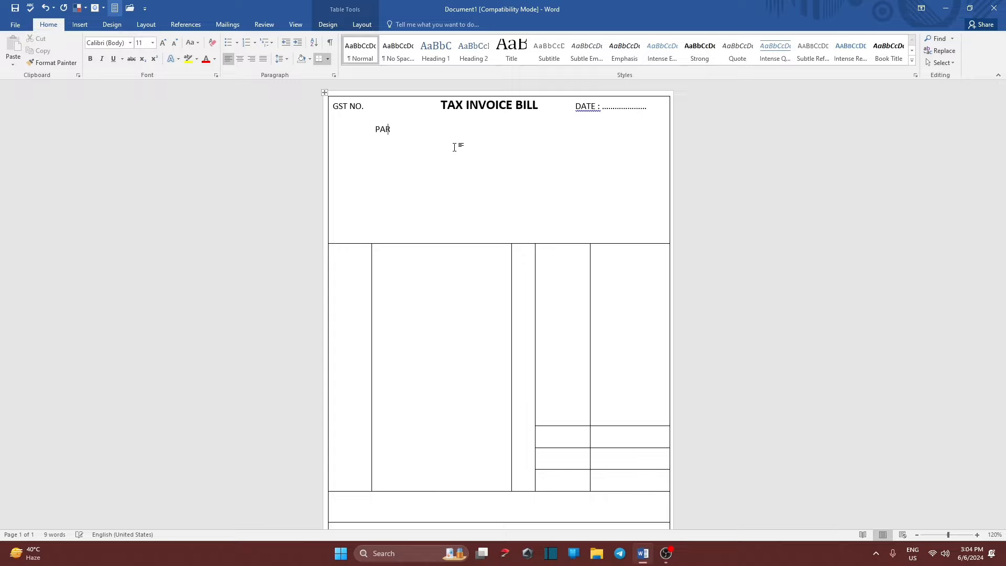
pyautogui.write('KEY COMPUTER CLASSES')
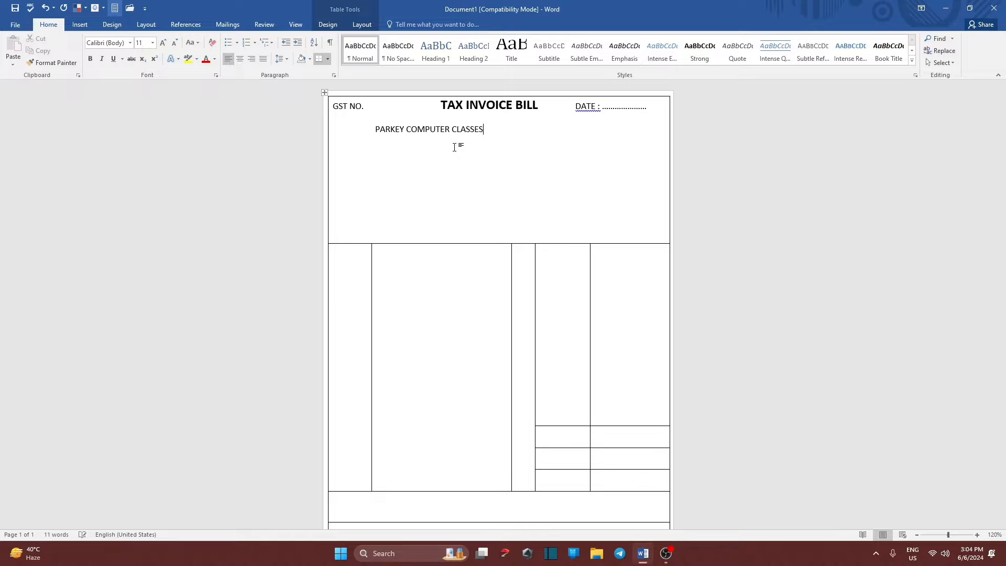
pyautogui.moveTo(497, 125); pyautogui.dragTo(375, 126)
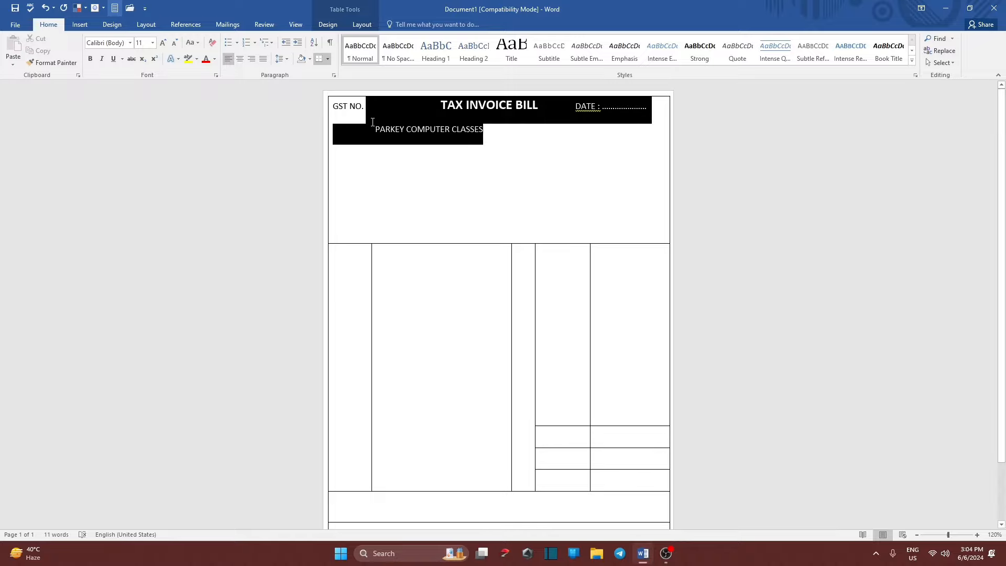
pyautogui.tripleClick(376, 126)
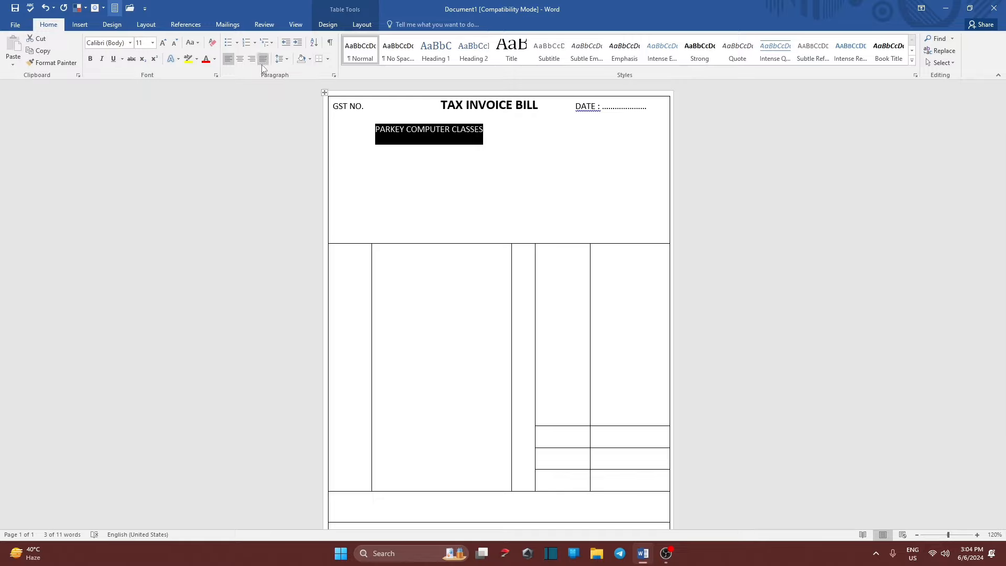
pyautogui.click(242, 60)
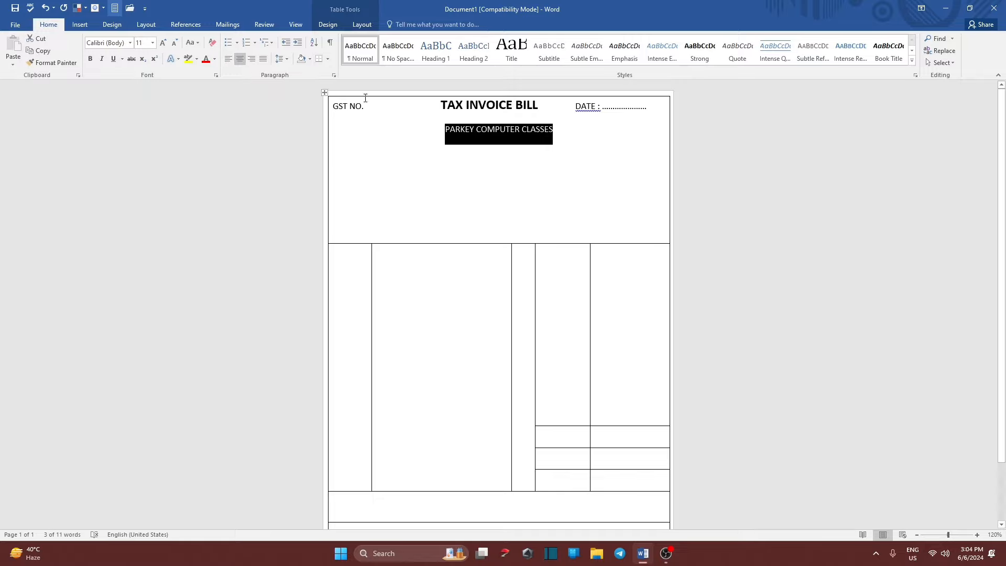
pyautogui.click(90, 59)
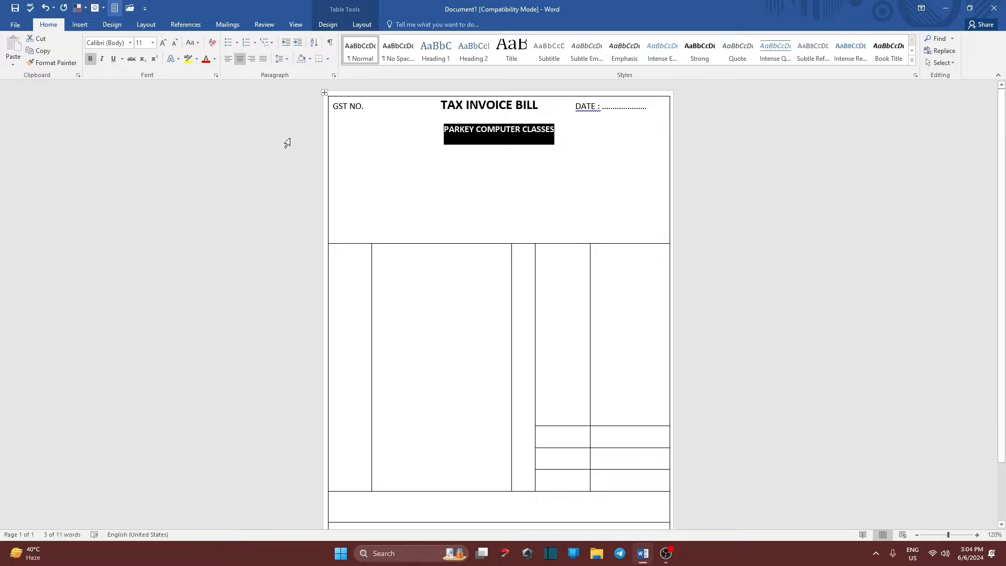
pyautogui.click(166, 45)
pyautogui.click(166, 45)
pyautogui.click(166, 45)
pyautogui.click(166, 45)
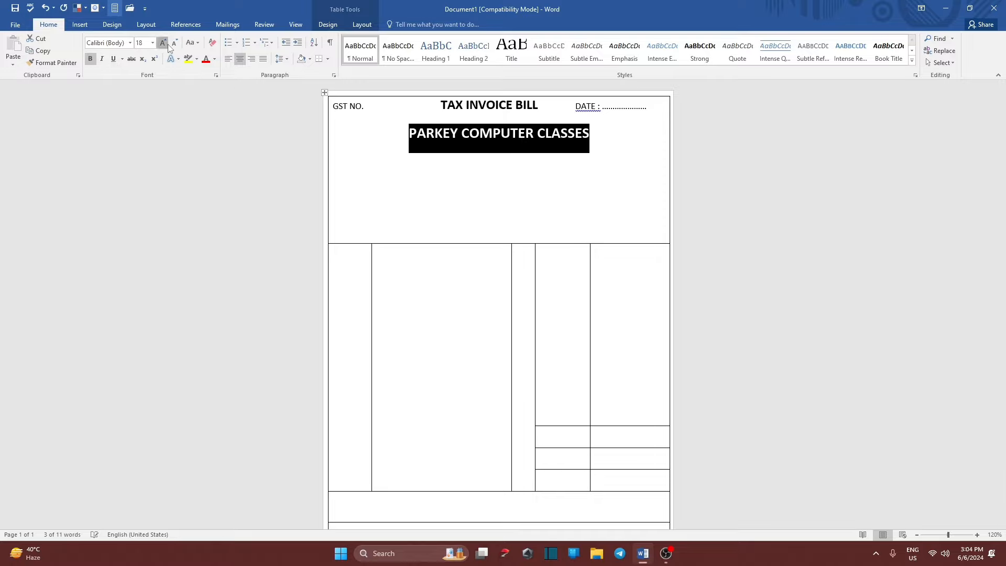
pyautogui.click(168, 46)
pyautogui.click(168, 46)
pyautogui.click(371, 139)
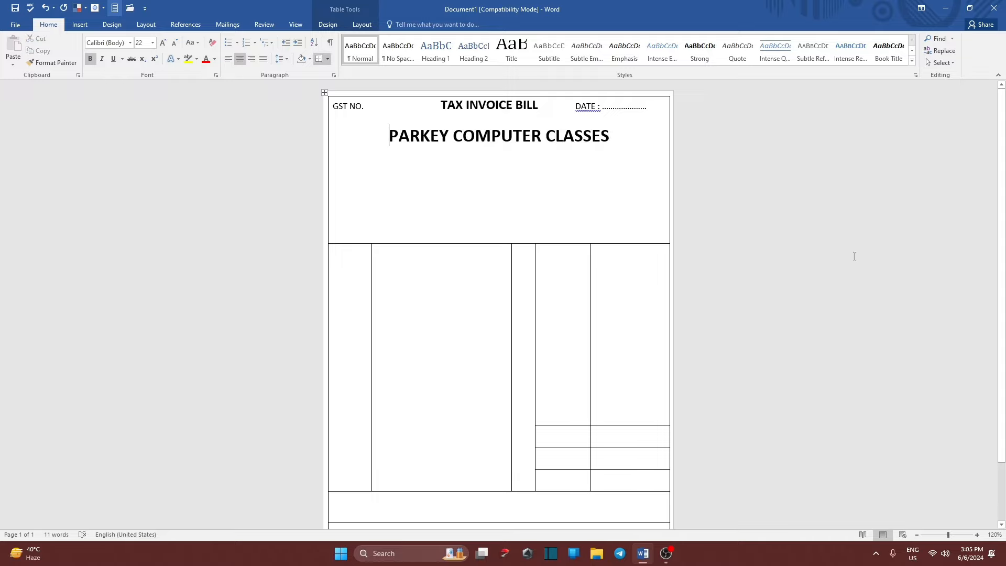
pyautogui.moveTo(334, 106); pyautogui.dragTo(611, 146)
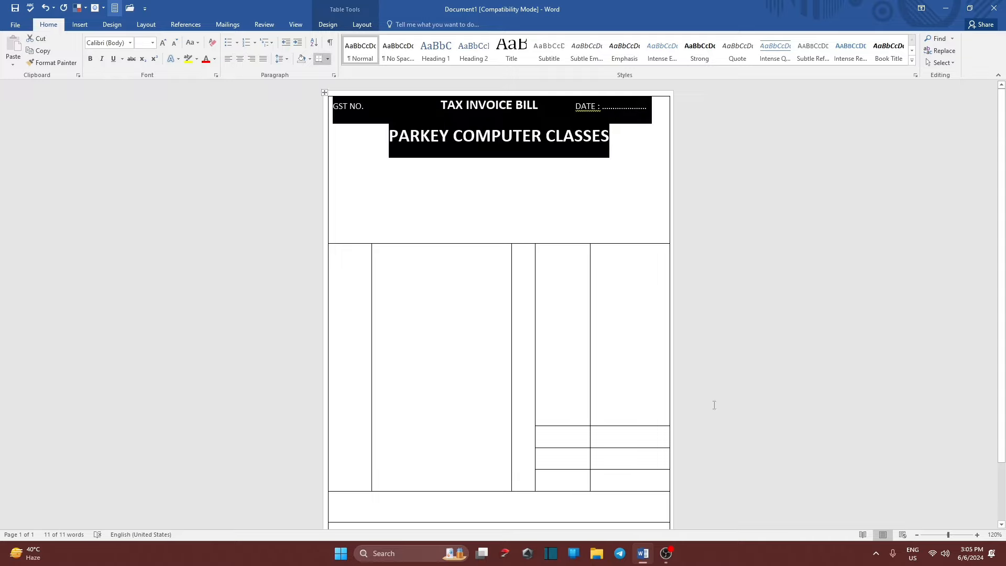
# Apply single line spacing with 0 pt space after to the header line and company name.
pyautogui.click(287, 60)
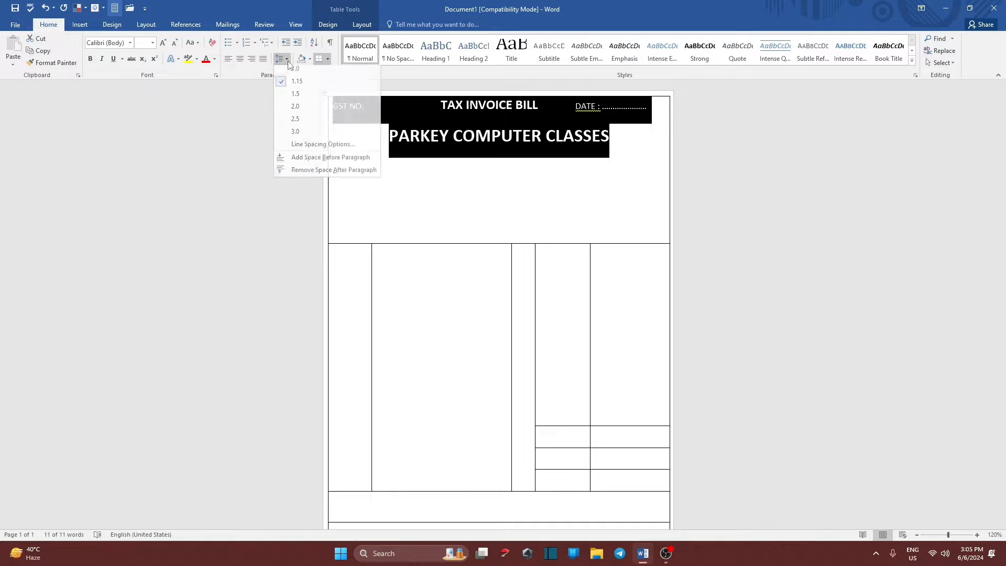
pyautogui.click(294, 71)
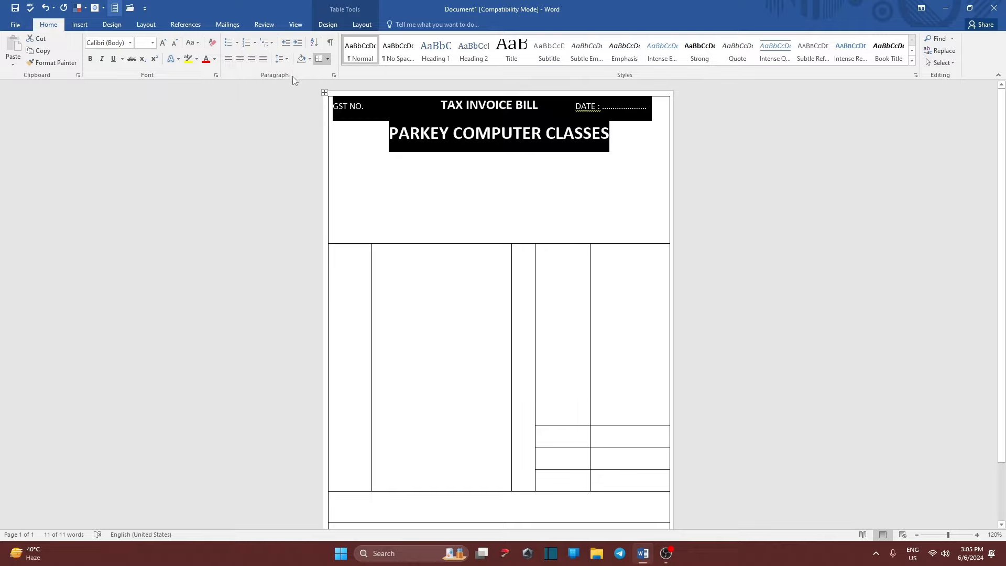
pyautogui.click(491, 135)
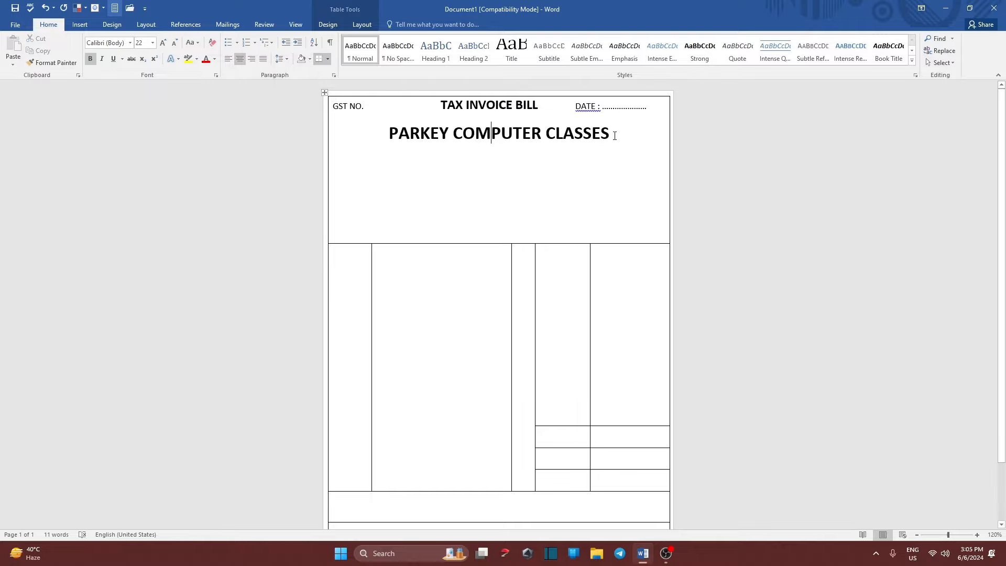
pyautogui.moveTo(615, 136); pyautogui.dragTo(333, 104)
pyautogui.click(285, 61)
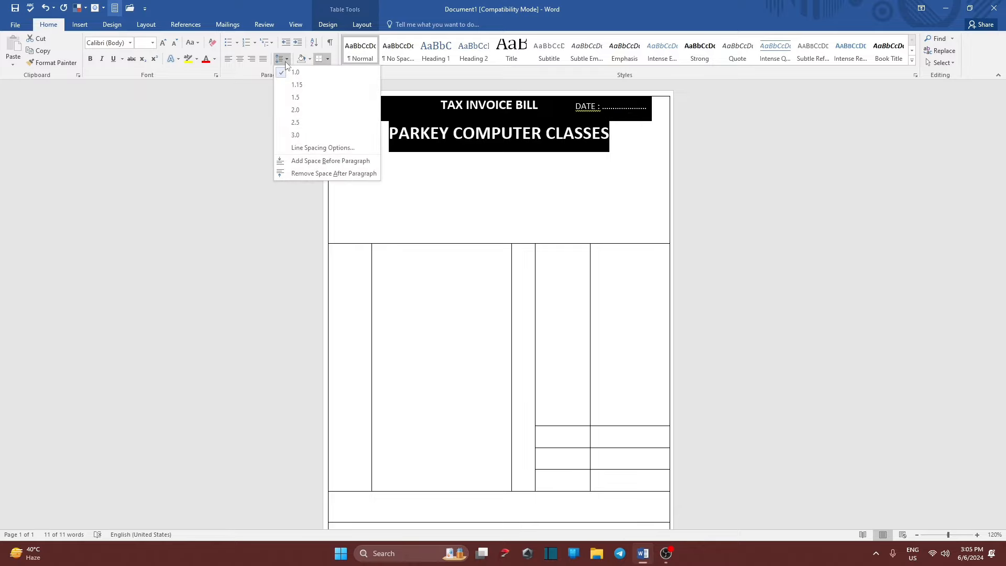
pyautogui.click(323, 148)
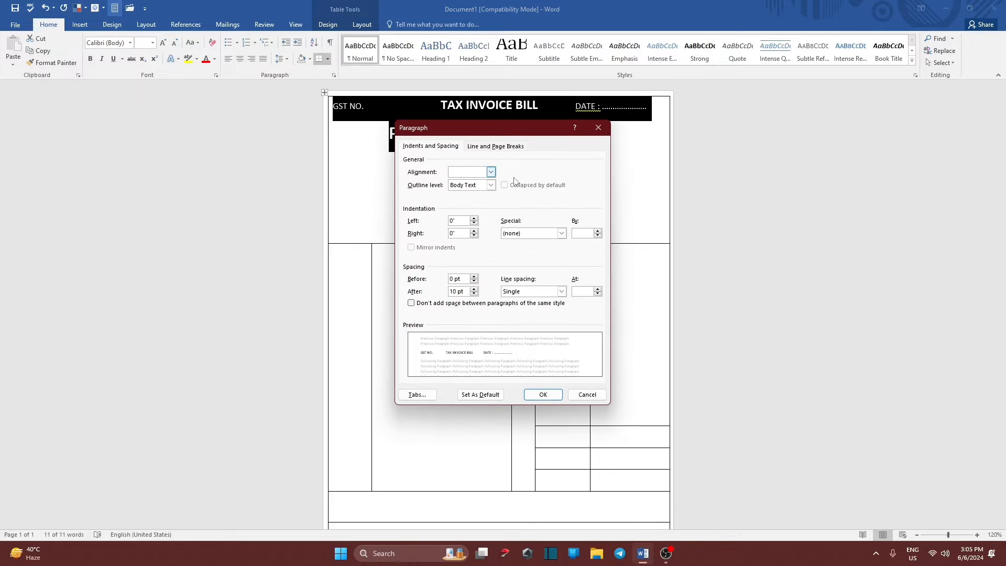
pyautogui.click(475, 289)
pyautogui.click(475, 293)
pyautogui.click(475, 293)
pyautogui.click(476, 294)
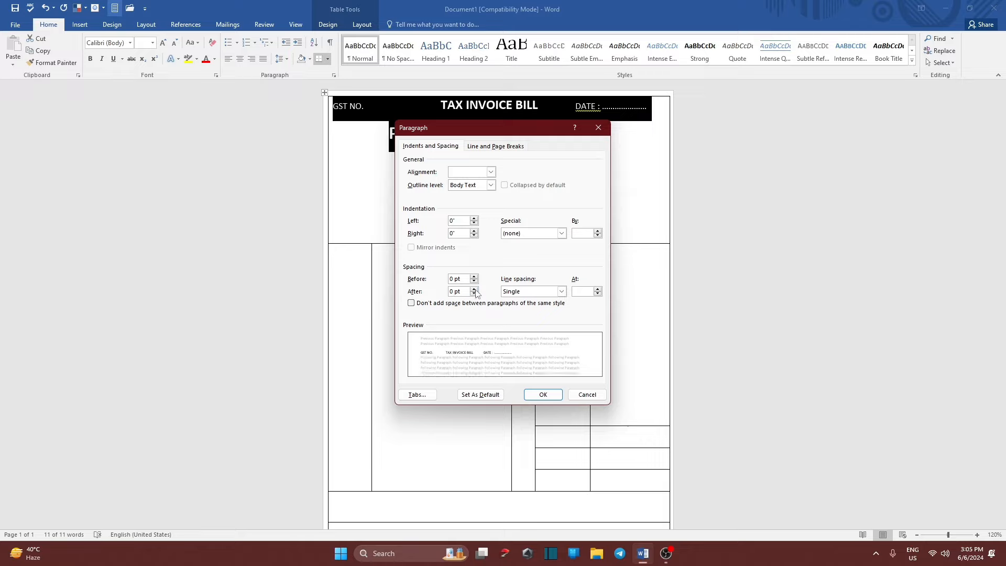
pyautogui.click(543, 394)
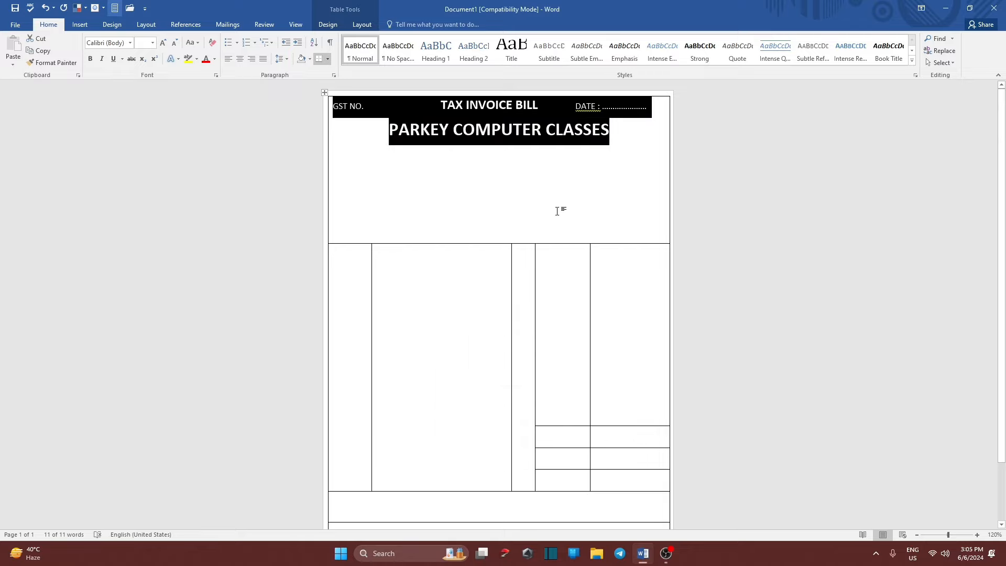
pyautogui.click(557, 211)
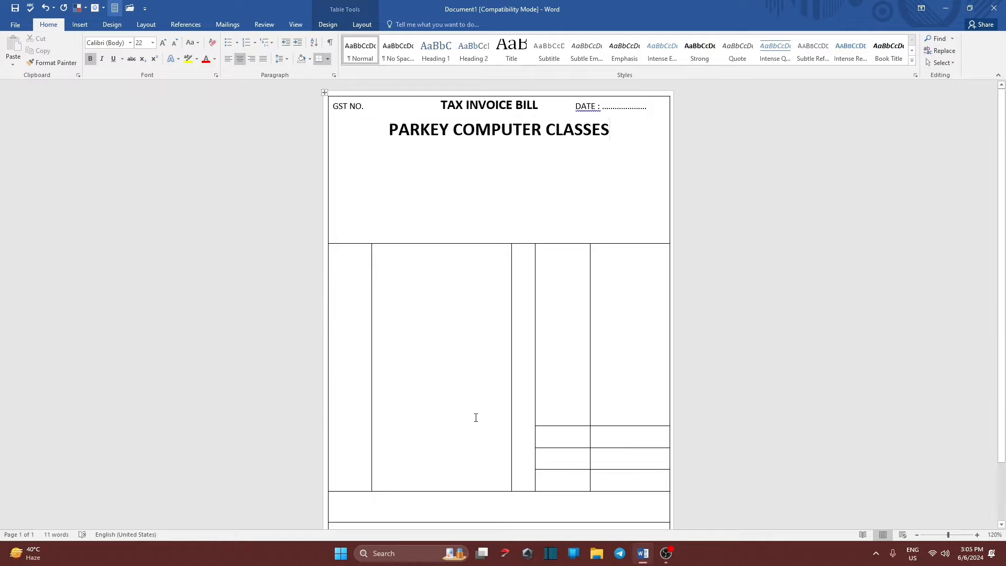
# Start a centred 12 pt, non-bold line below PARKEY COMPUTER CLASSES beginning 'Address - '.
pyautogui.press('Return')
pyautogui.write('ADD')
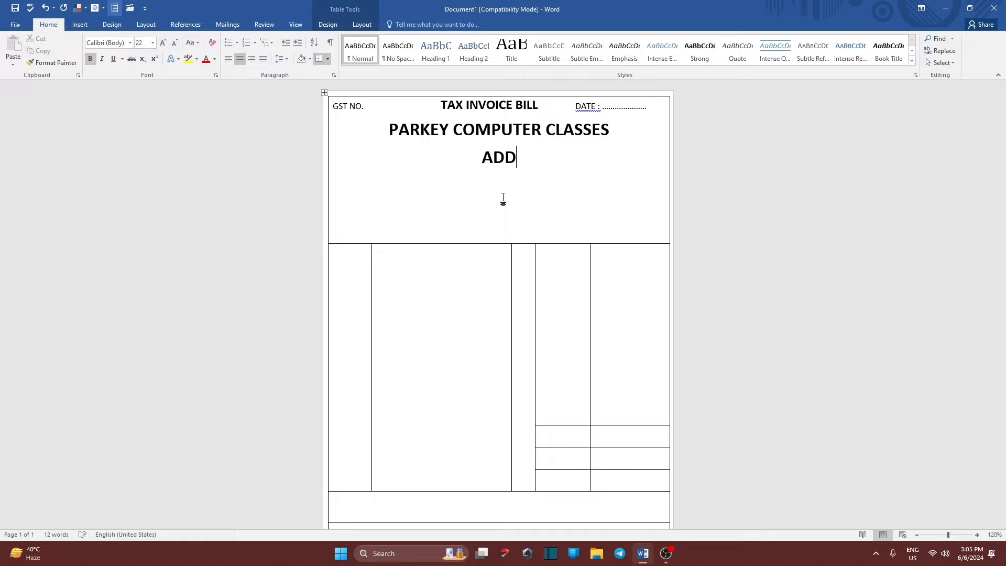
pyautogui.press('BackSpace')
pyautogui.press('BackSpace')
pyautogui.press('BackSpace')
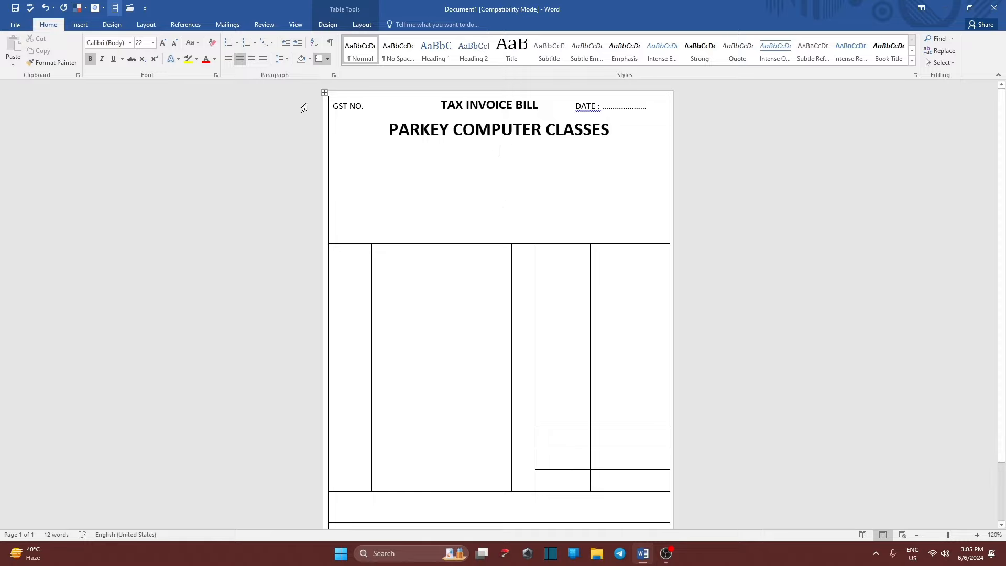
pyautogui.click(168, 44)
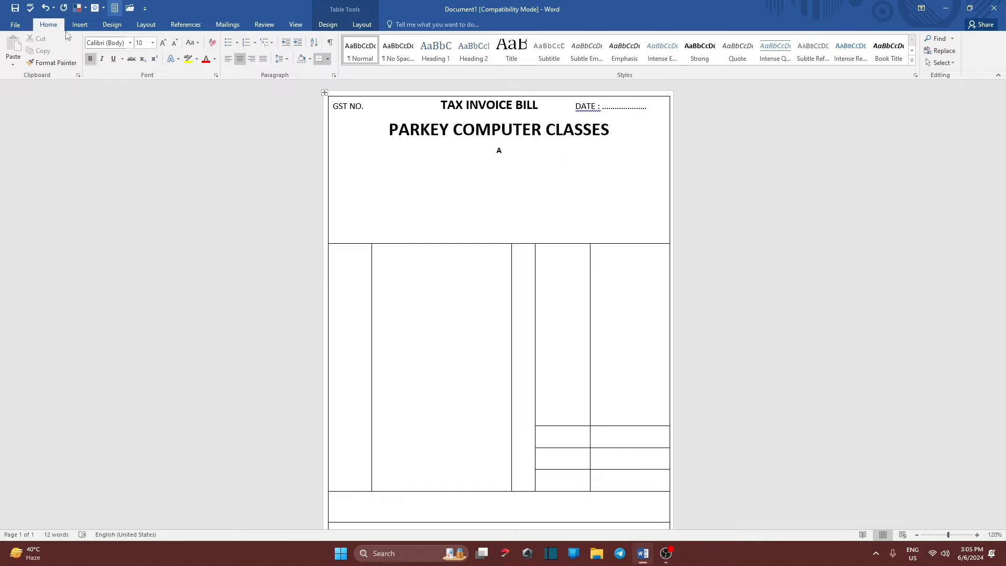
pyautogui.click(90, 59)
pyautogui.write('Address')
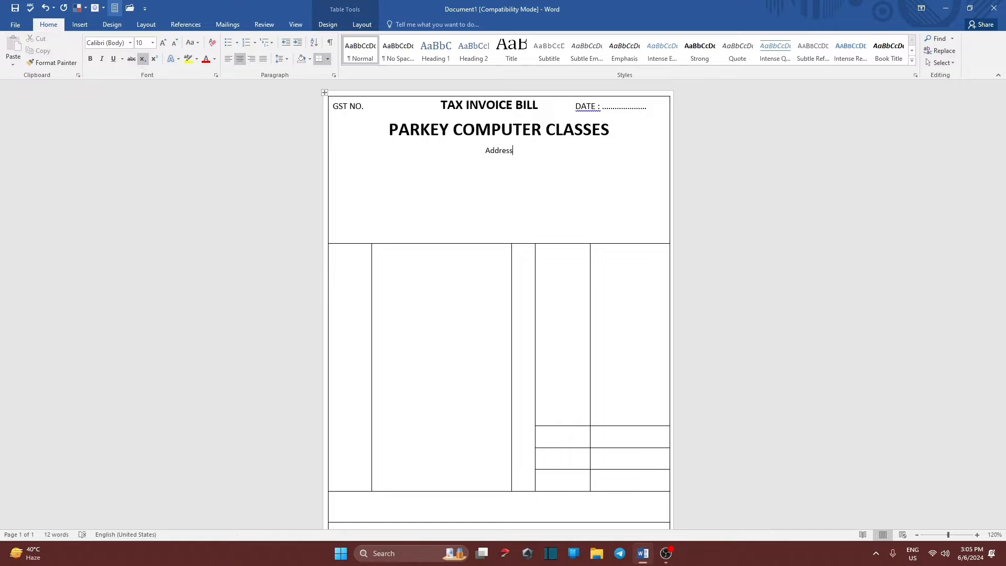
pyautogui.write(' - H')
pyautogui.click(142, 60)
# Type the institute's street address, correcting the city name to Ghaziabad.
pyautogui.press('BackSpace')
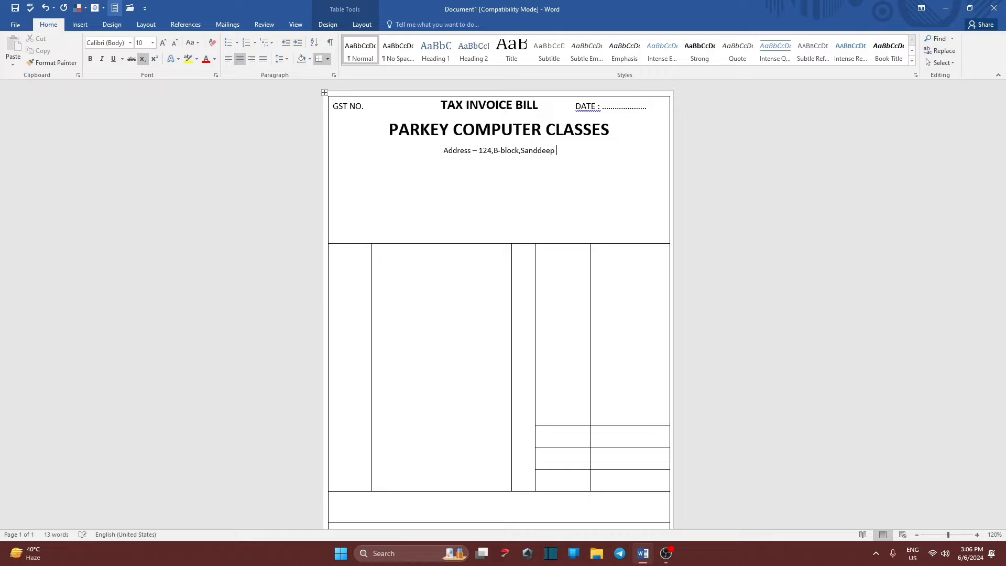
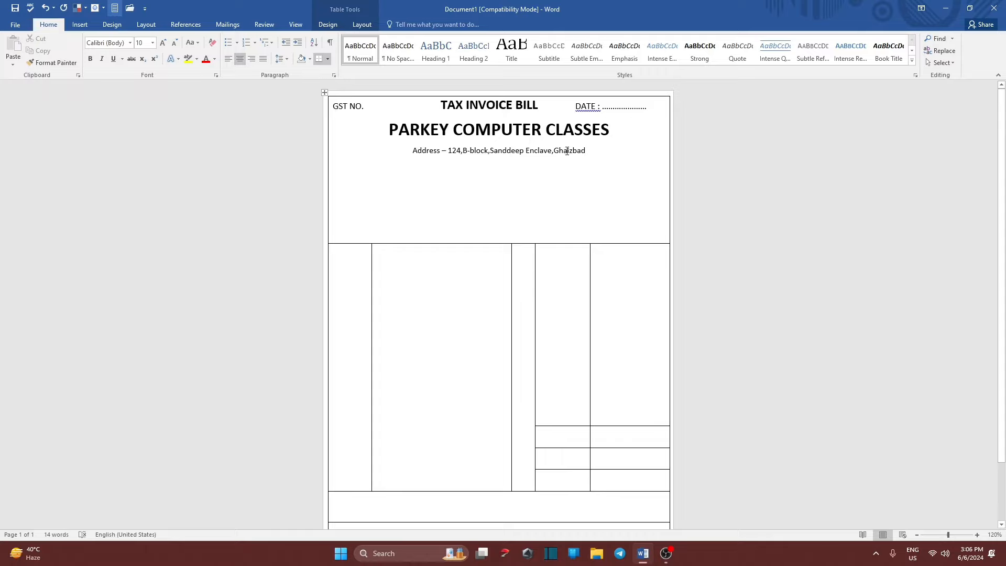
pyautogui.write('zia')
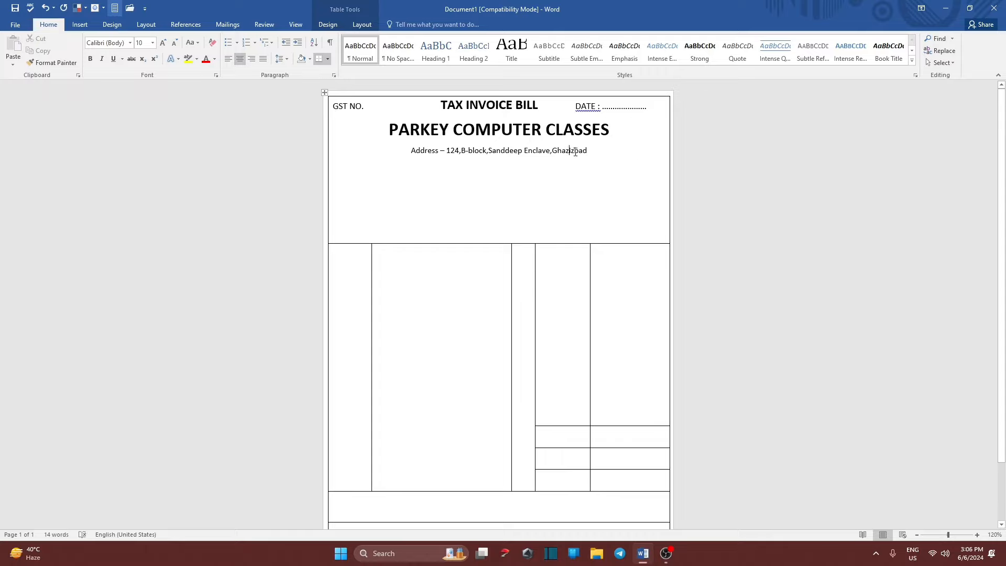
pyautogui.press('BackSpace')
pyautogui.write('a')
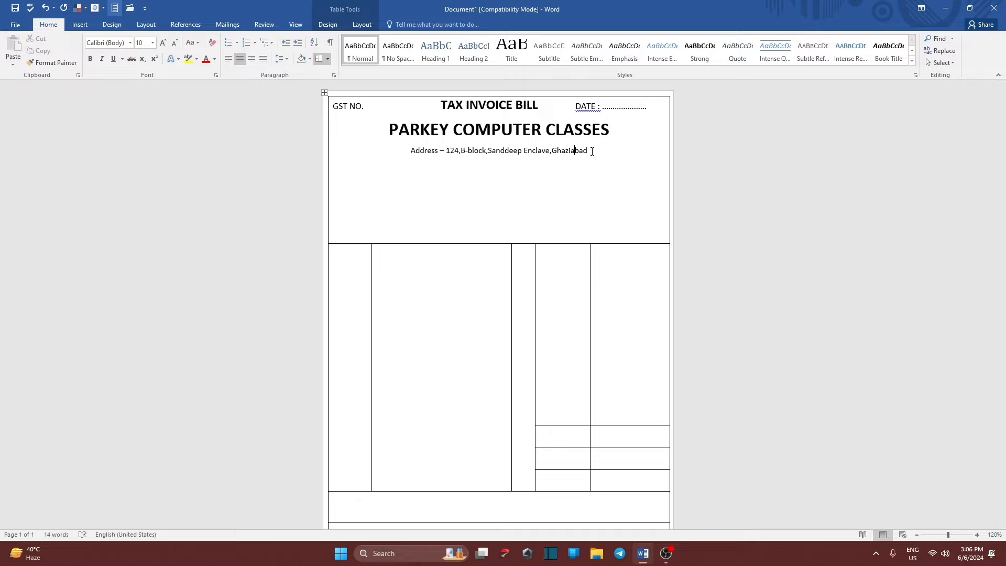
pyautogui.click(592, 151)
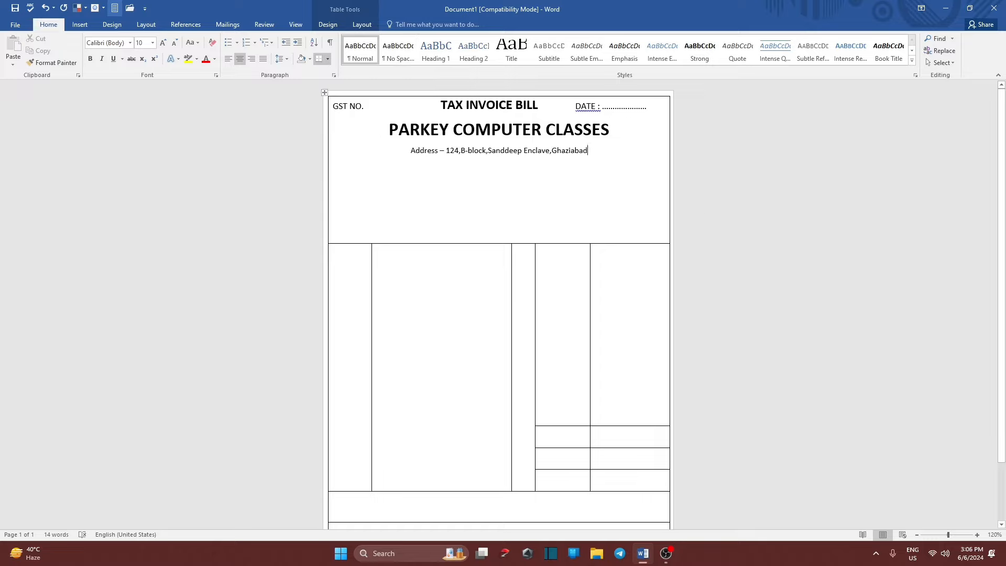
# Add a new line reading 'Phone No.' followed by the institute's phone number.
pyautogui.press('Return')
pyautogui.write('Pho')
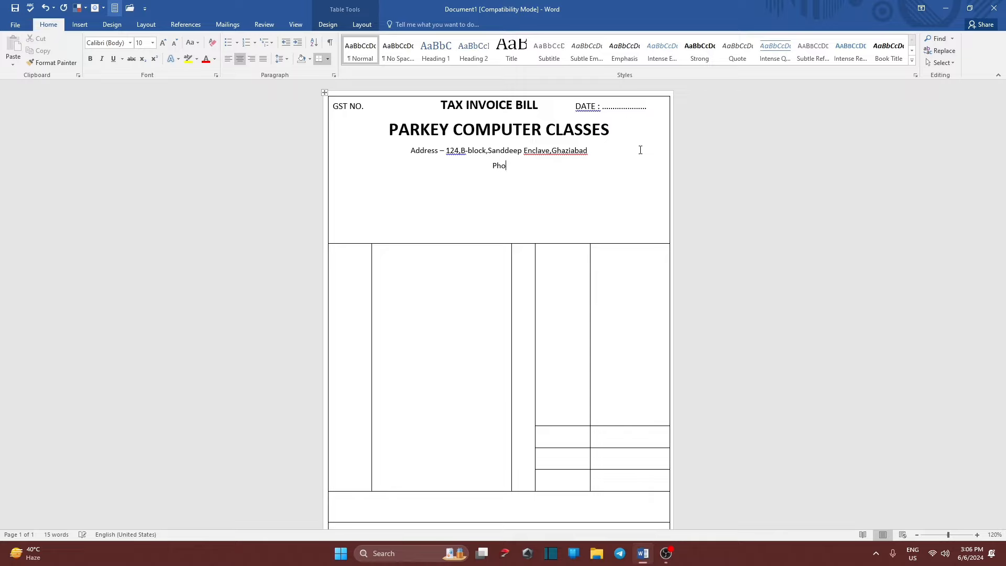
pyautogui.write('ne No. 0123456789')
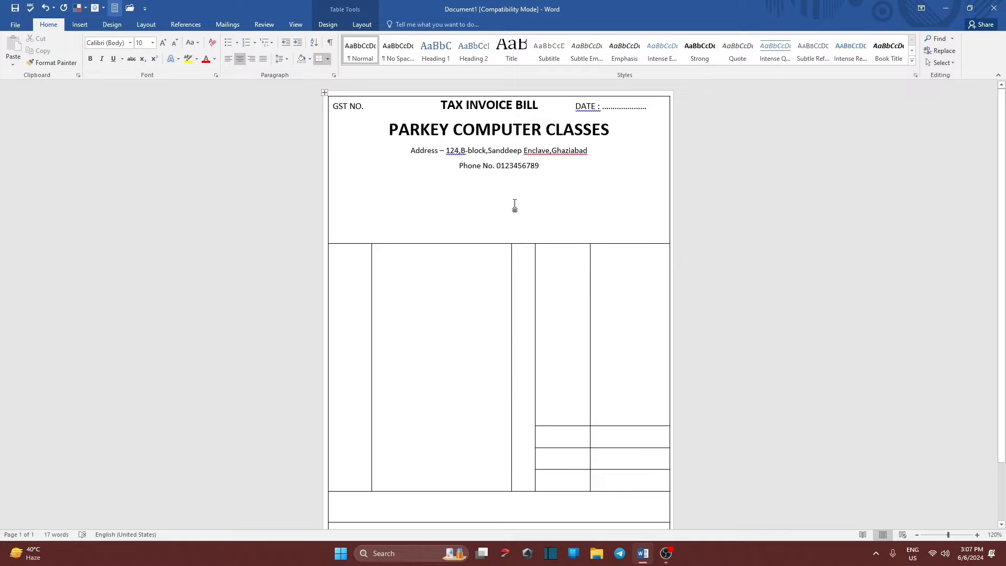
# Type 'Name' and 'Address' lines filled with dots, trimming each to fit one line.
pyautogui.click(487, 197)
pyautogui.write('Name')
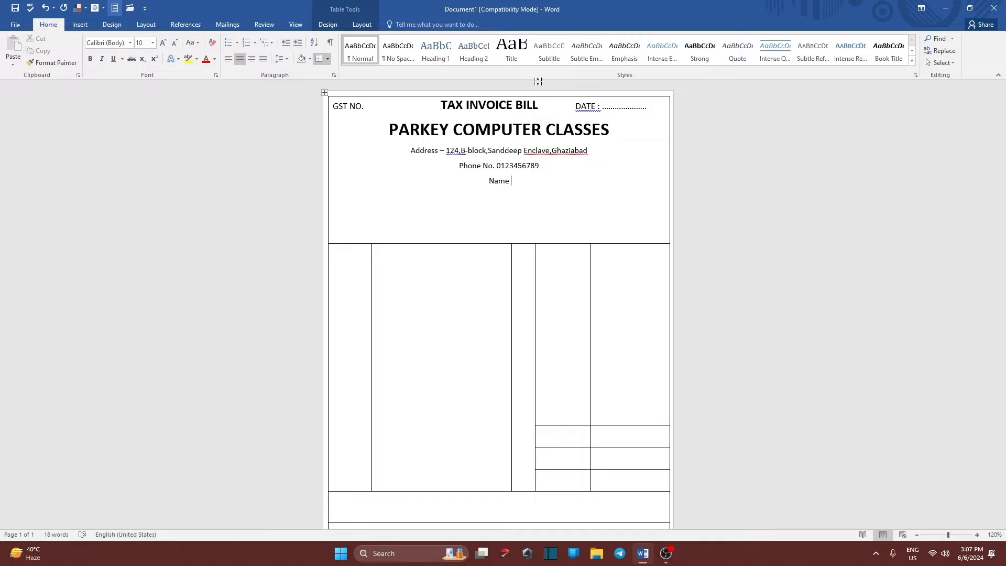
pyautogui.write(' ..............................................................................................................................................')
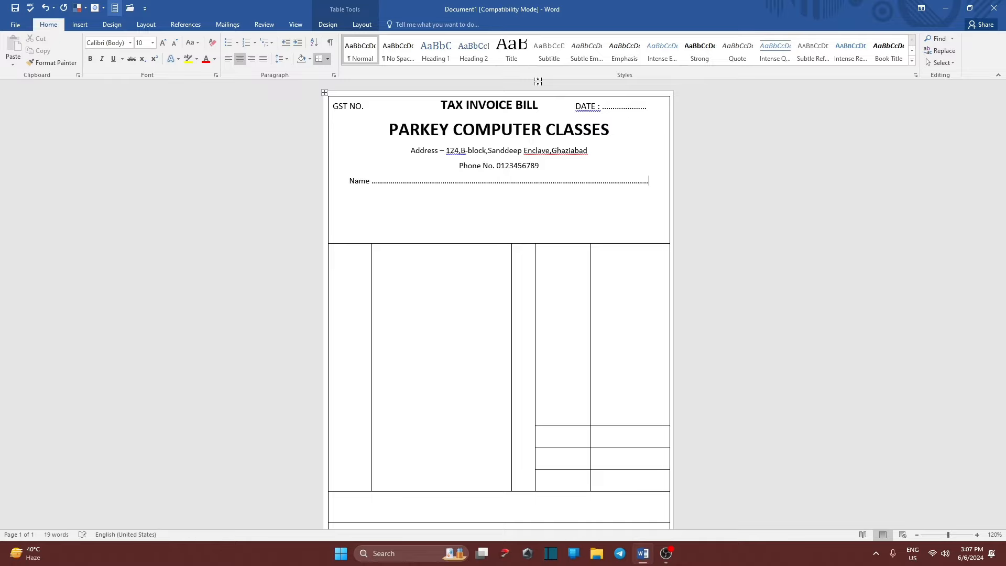
pyautogui.write('...........')
pyautogui.press('BackSpace')
pyautogui.write('.....................................................................................................')
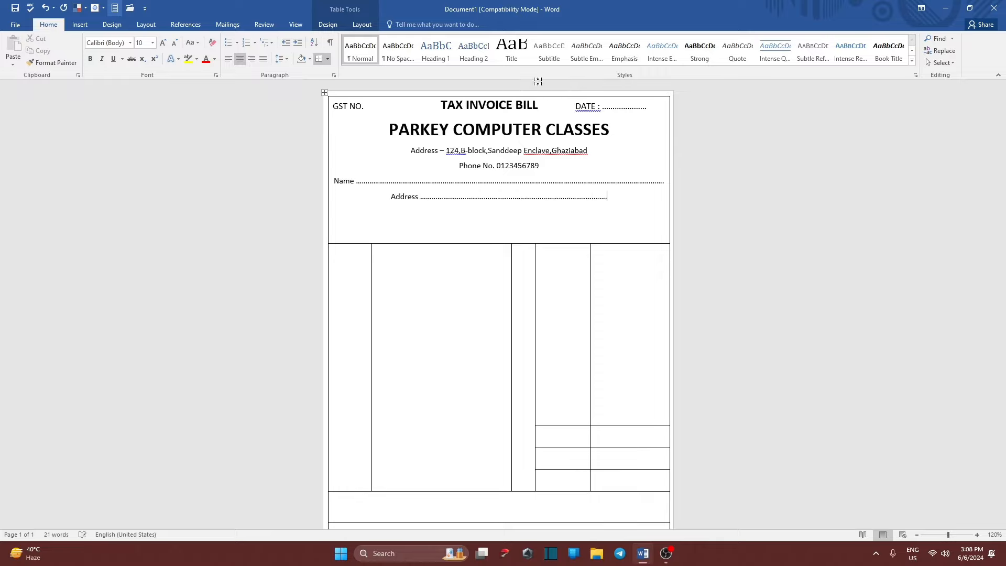
pyautogui.write('................................')
pyautogui.write('..........')
pyautogui.write('nvoice')
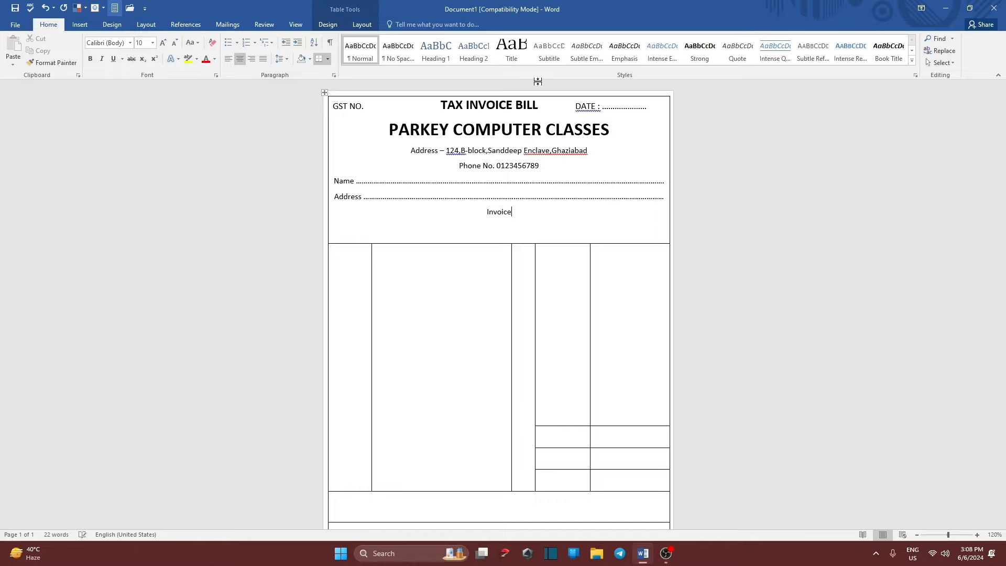
pyautogui.write(' No .......................................................Date')
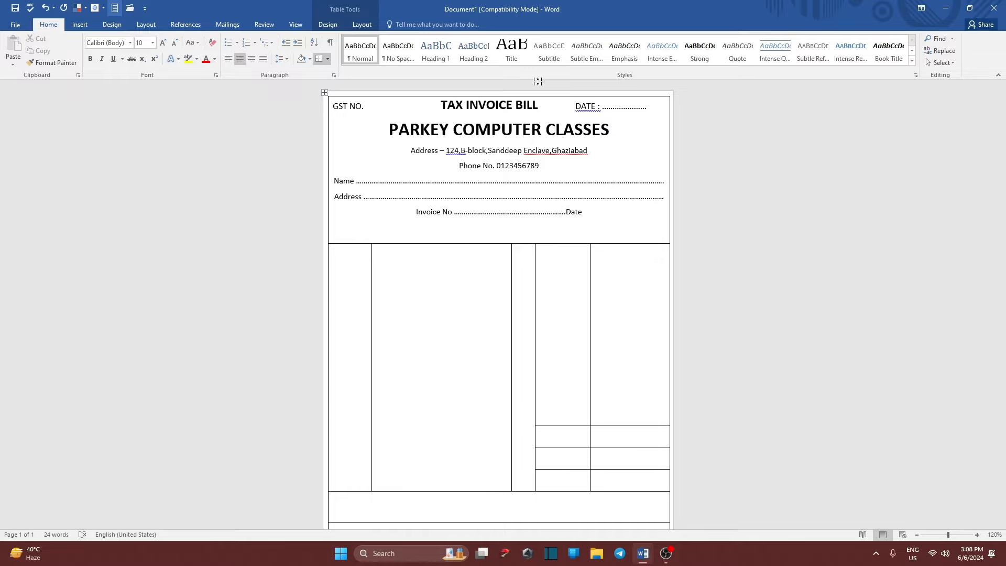
pyautogui.write('................................')
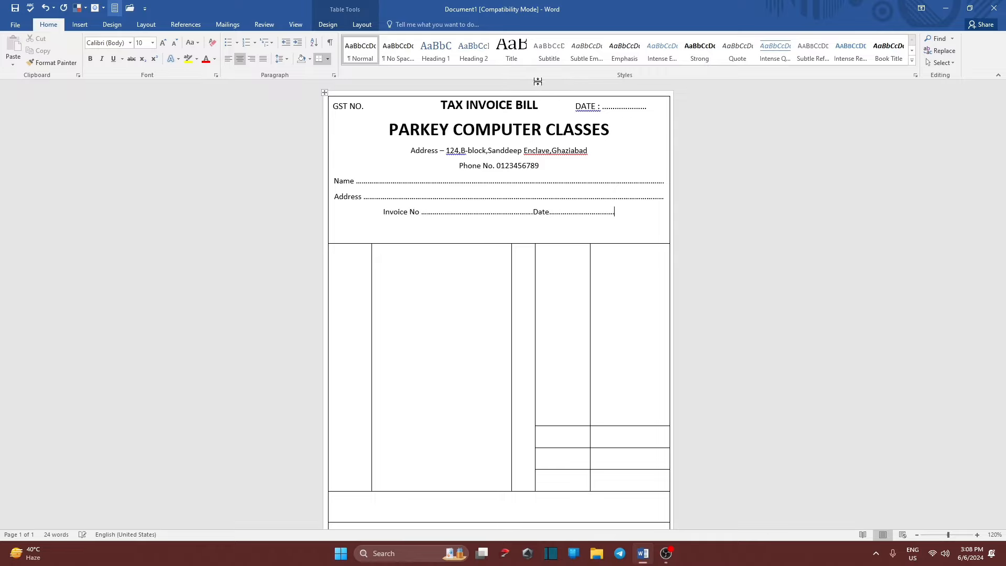
pyautogui.write('............................')
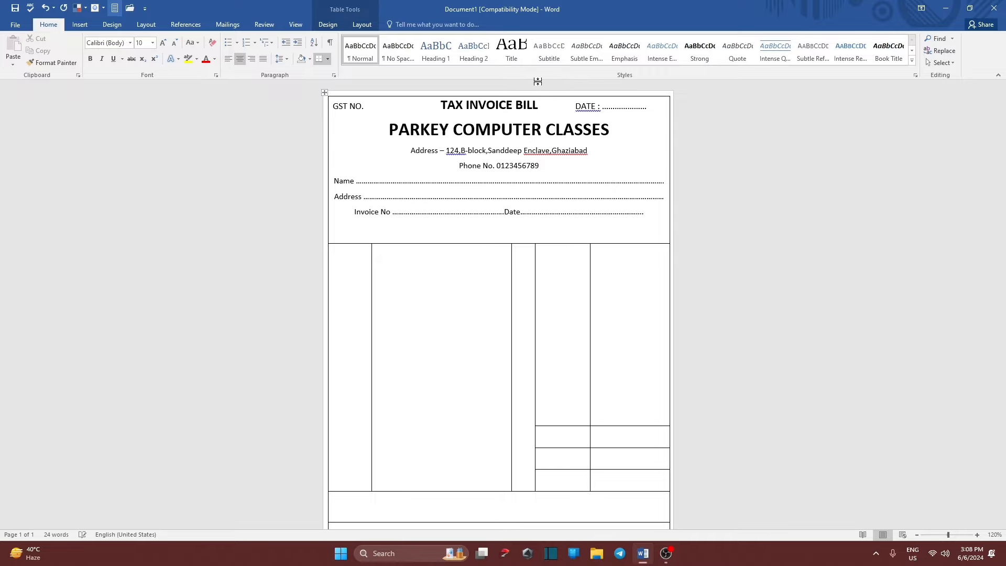
pyautogui.write('............')
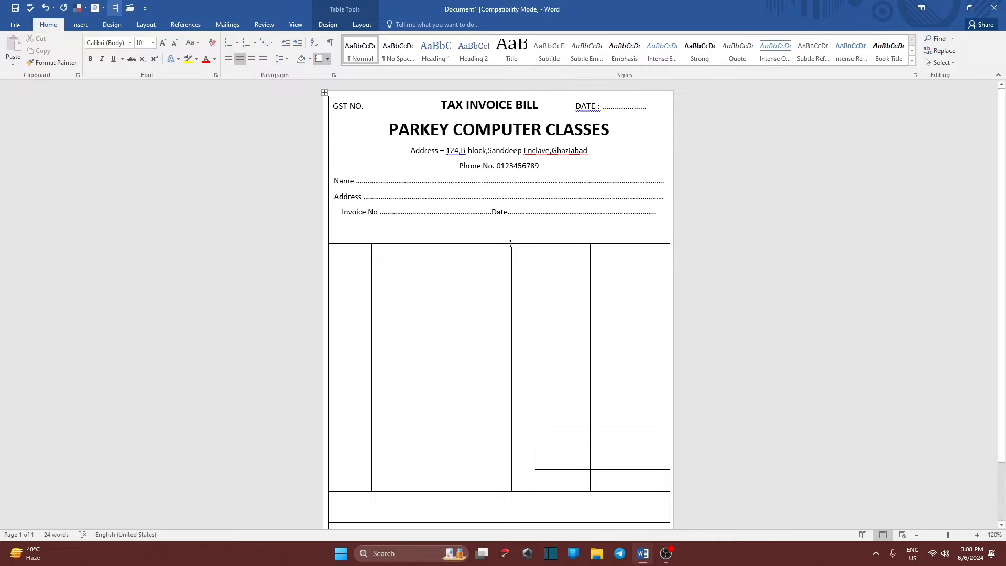
# Add dots before Date and trim extras so 'Invoice No' and 'Date' share one dotted line.
pyautogui.click(487, 211)
pyautogui.write('..........')
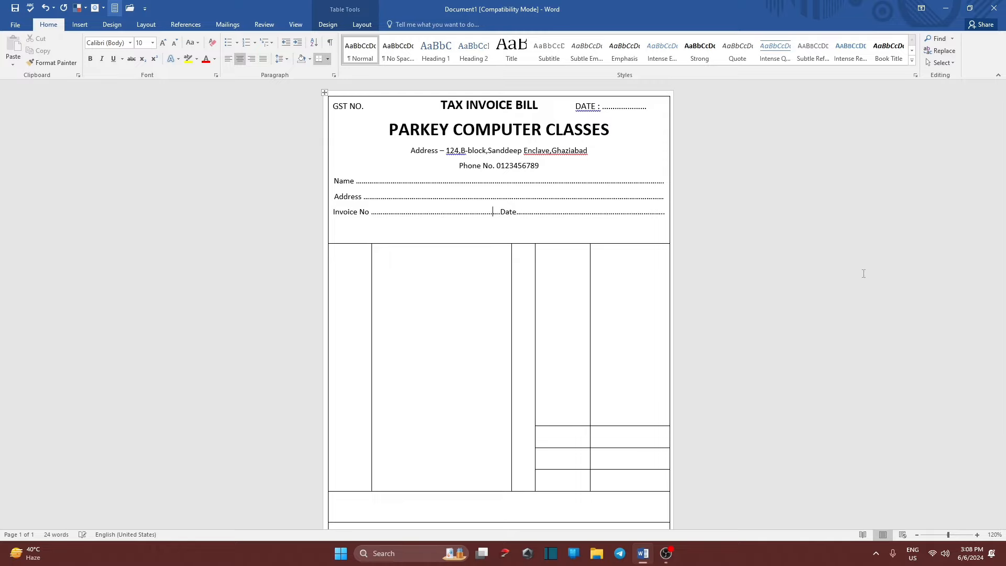
pyautogui.click(668, 214)
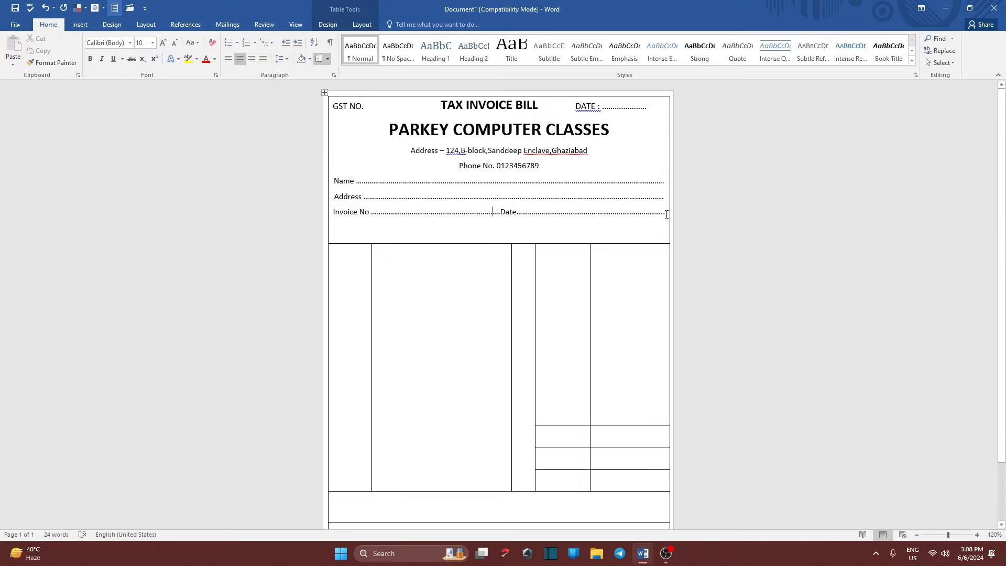
pyautogui.press('Return')
pyautogui.click(501, 213)
pyautogui.press('Return')
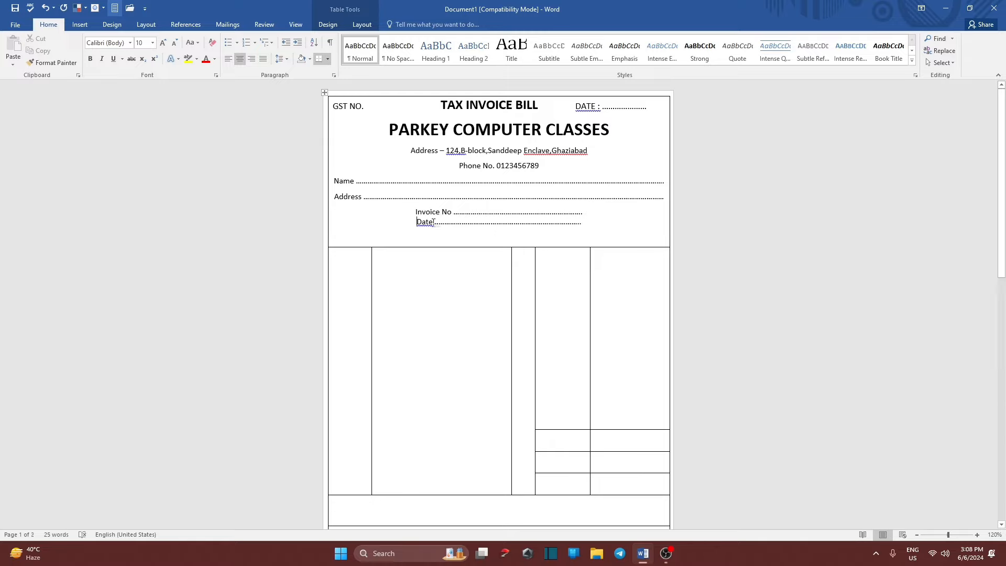
pyautogui.press('BackSpace')
pyautogui.click(580, 225)
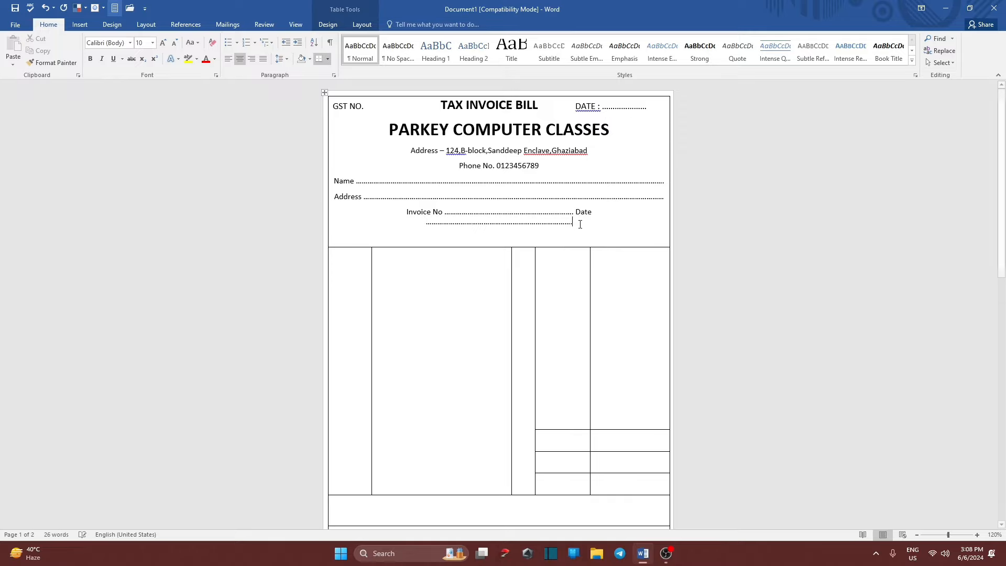
pyautogui.press('BackSpace')
pyautogui.press('BackSpace')
pyautogui.press('BackSpace')
pyautogui.press('BackSpace')
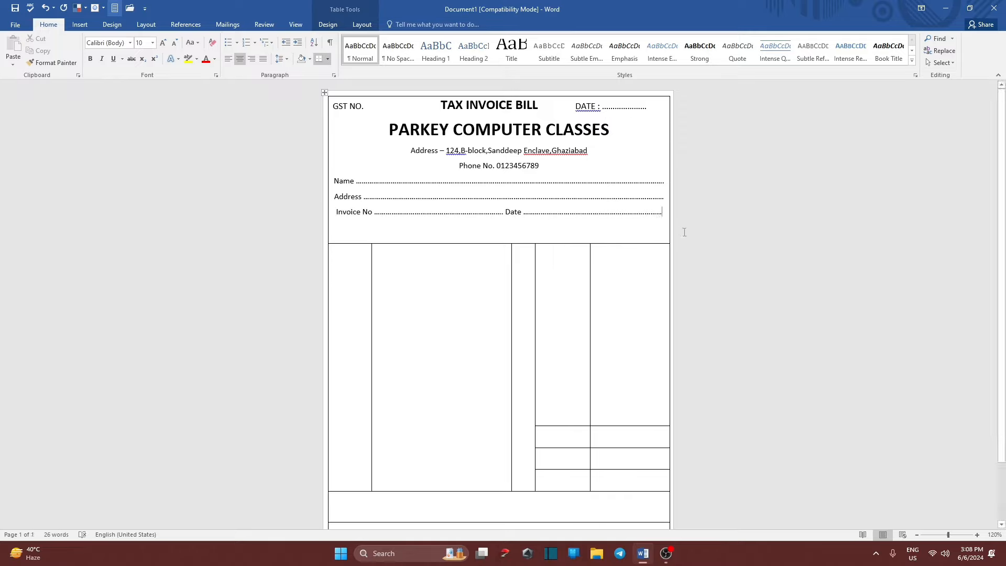
pyautogui.press('Return')
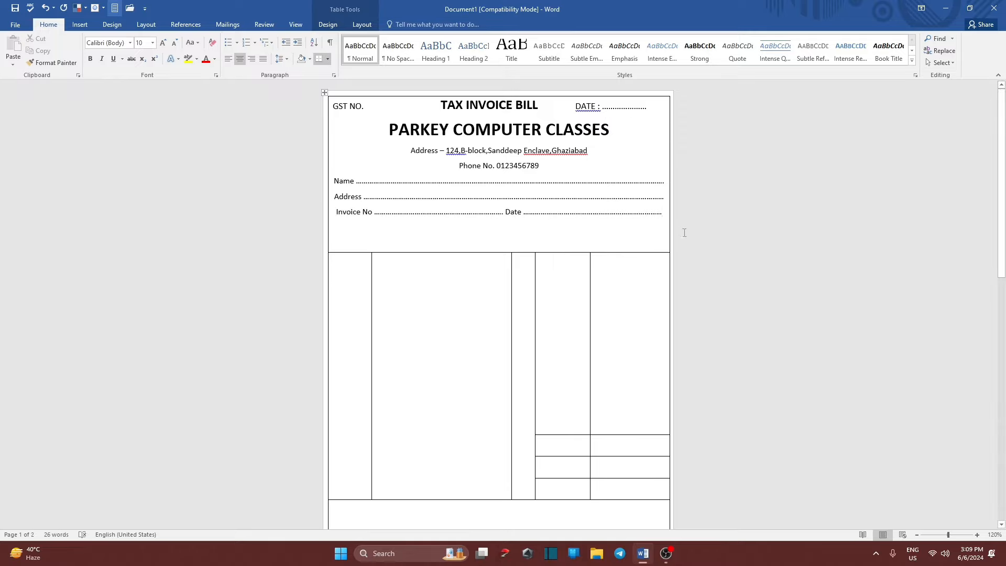
# Type a dotted 'Mobile No' field and a dotted 'Email' field on one line, removing the stray slash.
pyautogui.write('Mob')
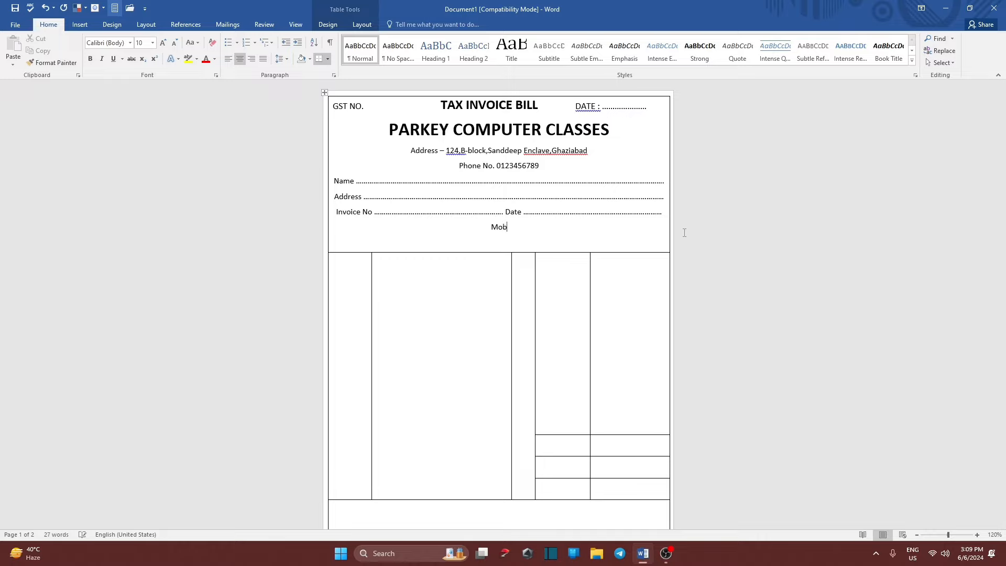
pyautogui.write('ile No ./')
pyautogui.press('BackSpace')
pyautogui.write('................')
pyautogui.write('..........................')
pyautogui.write('......E')
pyautogui.write('mail')
pyautogui.write(' .')
pyautogui.write('.................')
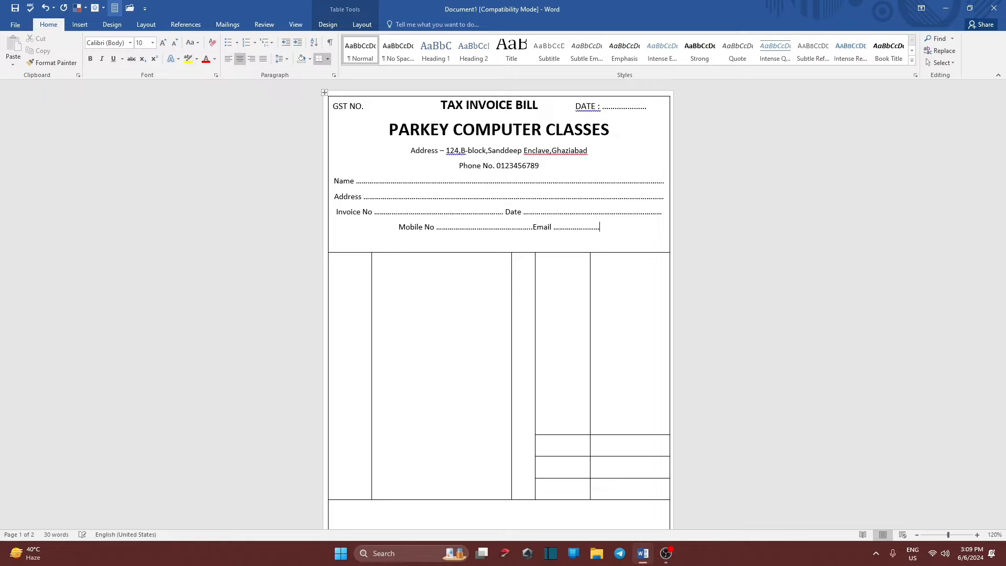
pyautogui.write('..........................................................')
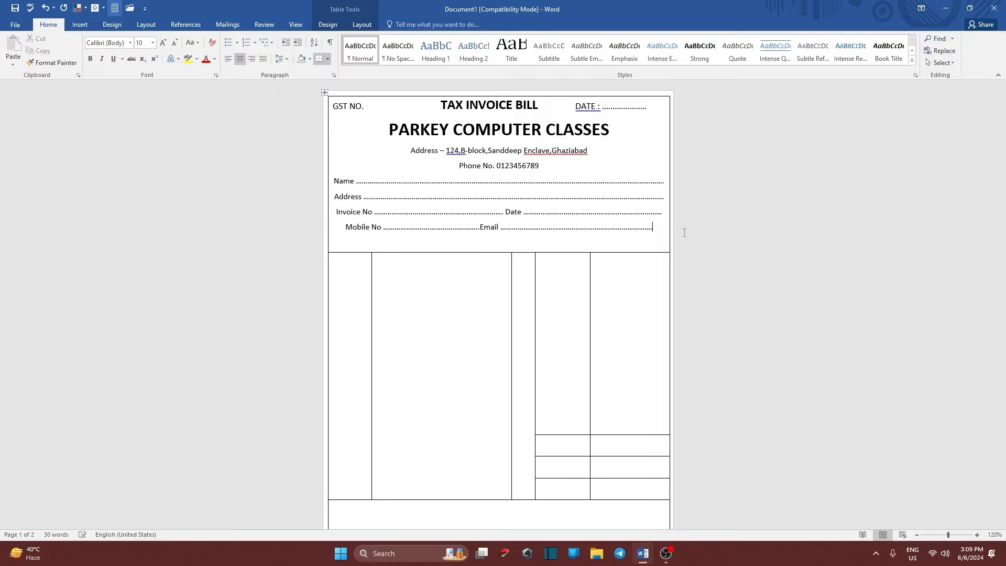
pyautogui.write('..........')
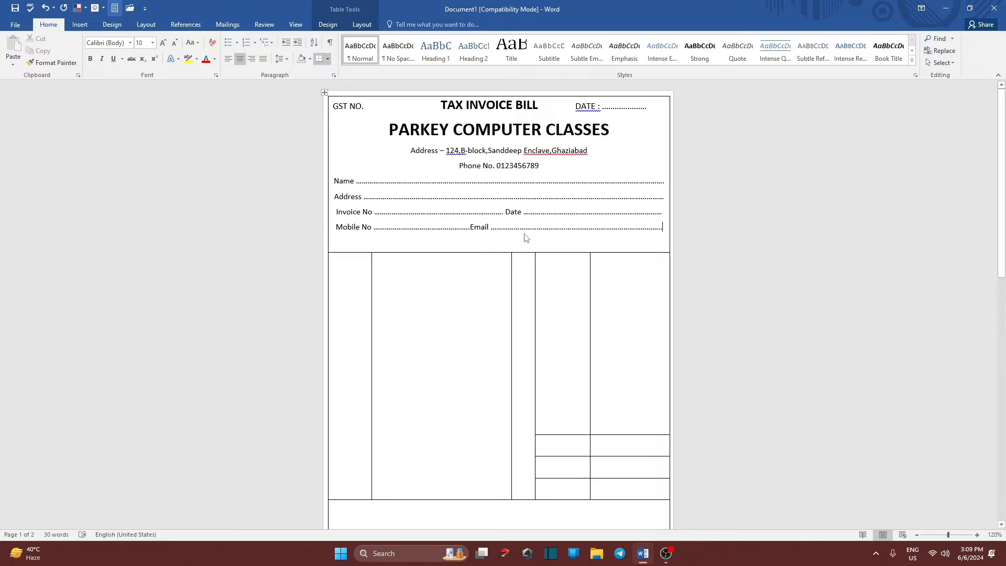
pyautogui.click(468, 224)
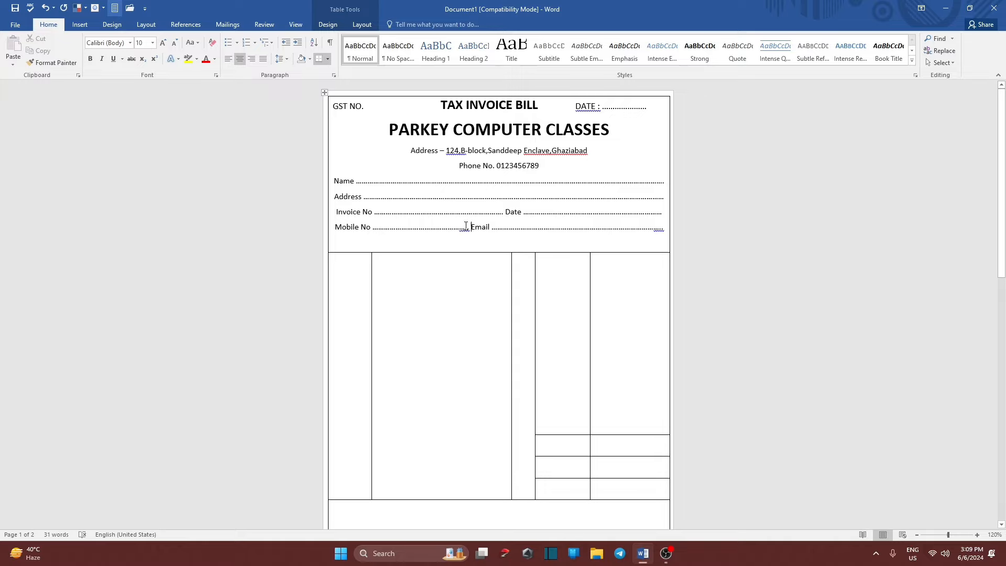
pyautogui.click(563, 229)
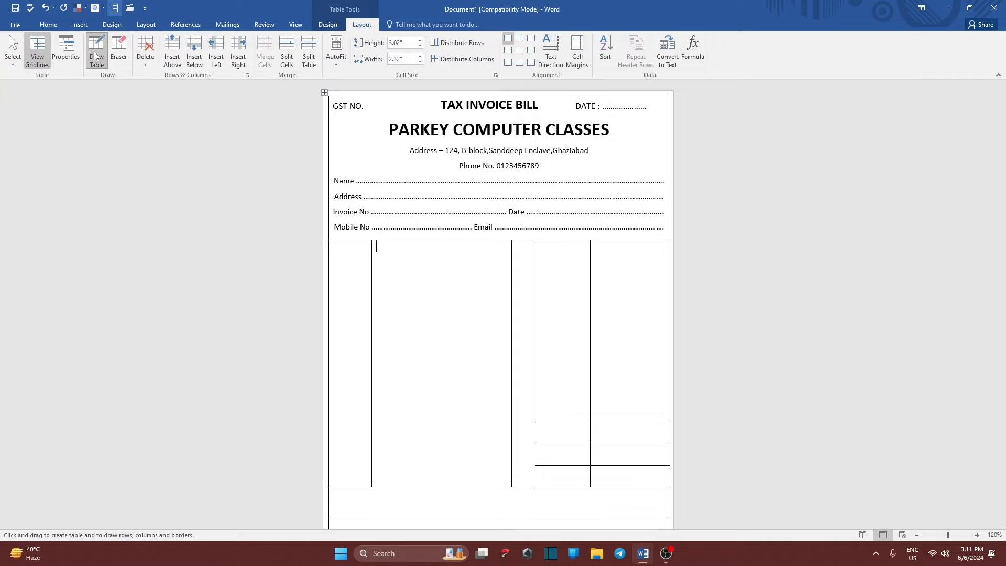
pyautogui.click(93, 52)
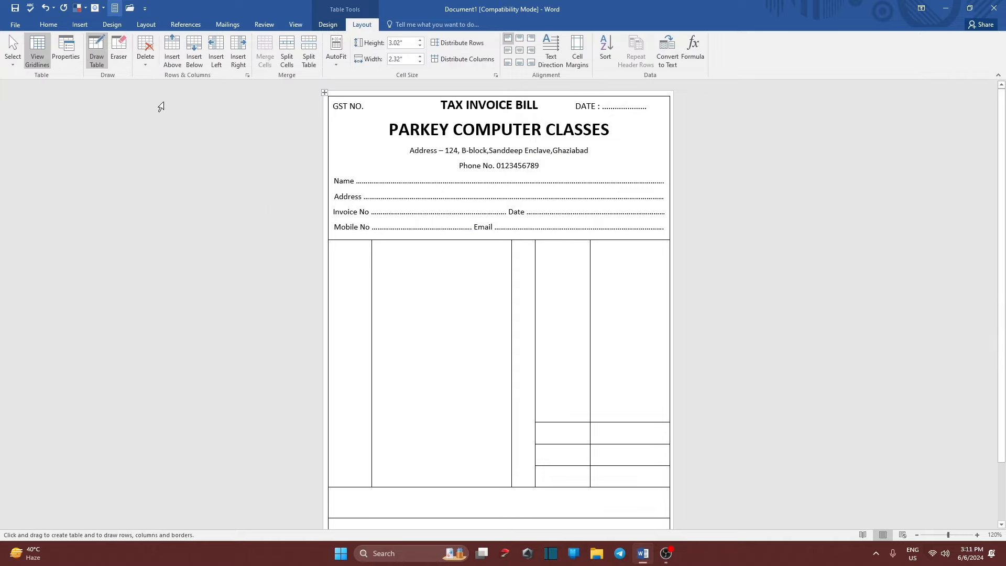
pyautogui.moveTo(332, 252)
pyautogui.mouseDown()
pyautogui.moveTo(570, 260)
pyautogui.moveTo(659, 249)
pyautogui.mouseUp()
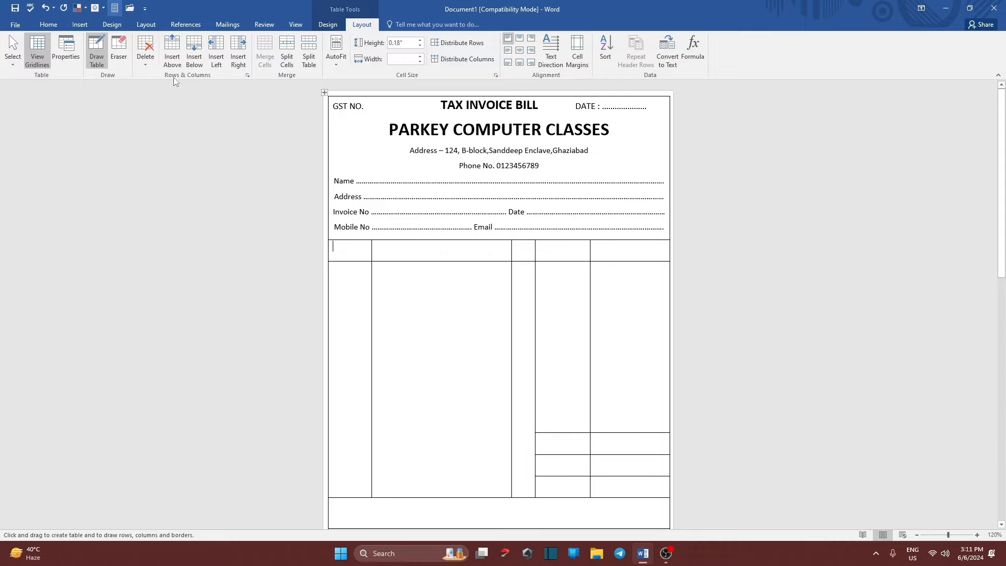
pyautogui.click(94, 48)
pyautogui.click(347, 250)
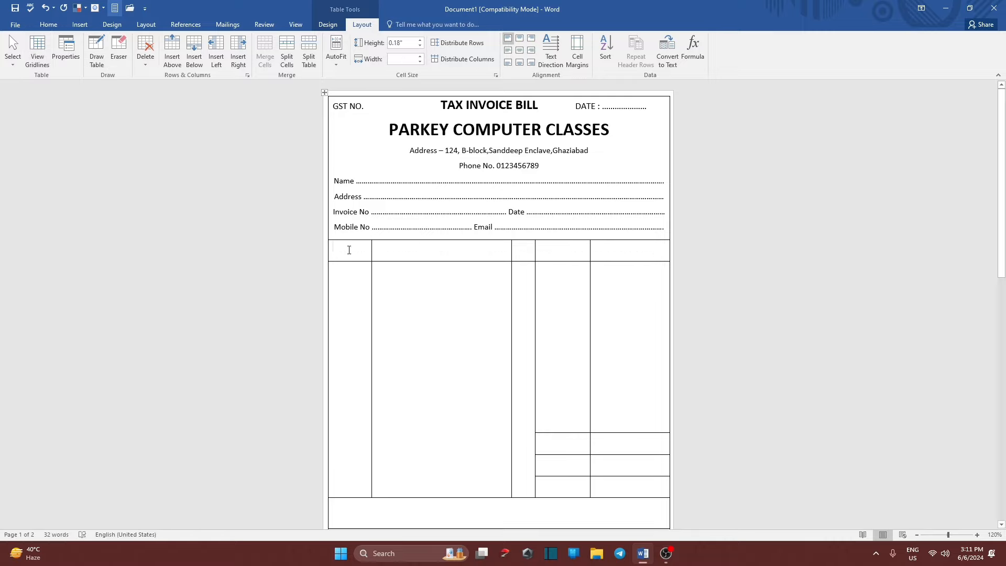
pyautogui.write('S')
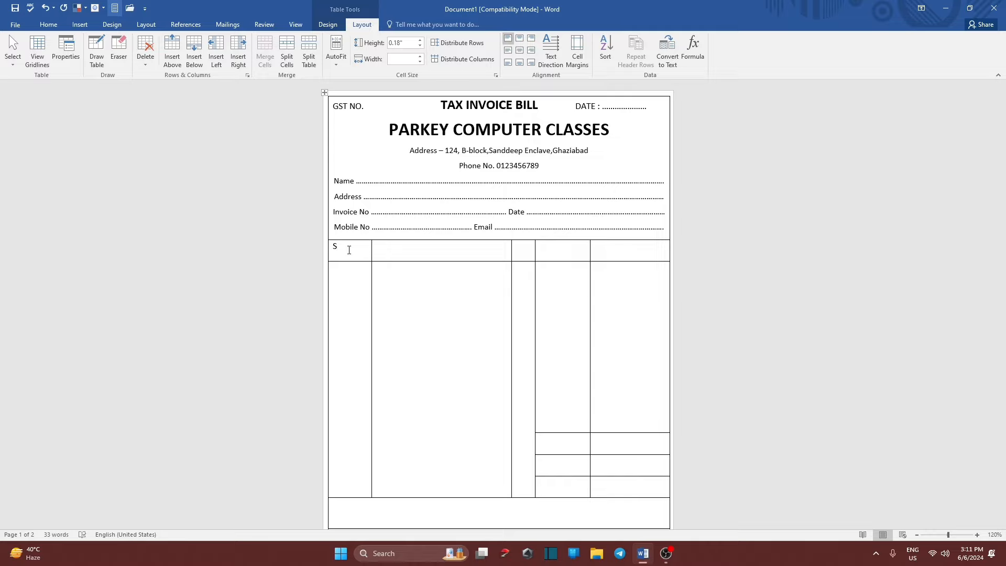
pyautogui.write('.No.')
pyautogui.click(472, 253)
pyautogui.rightClick(343, 249)
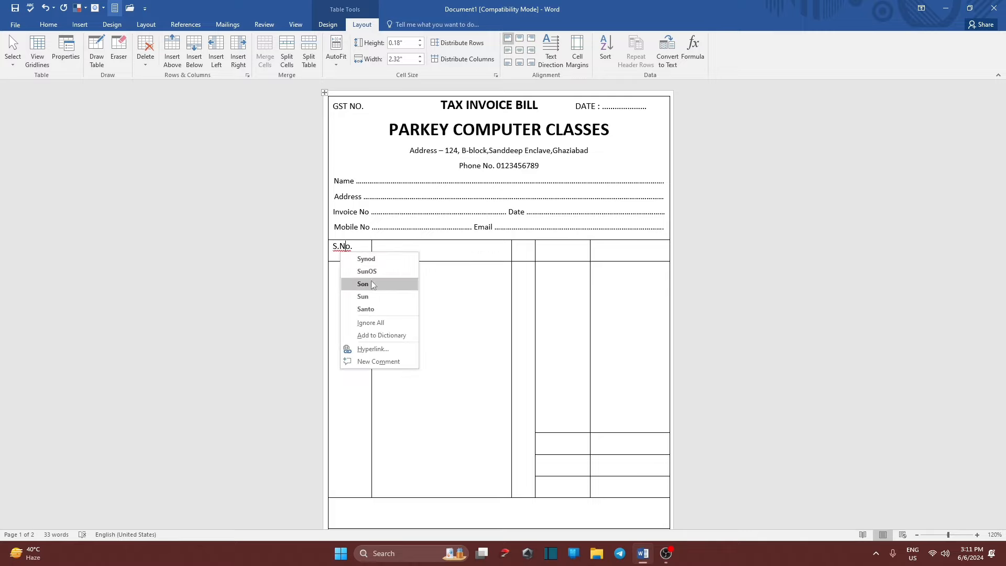
pyautogui.click(376, 323)
pyautogui.rightClick(424, 252)
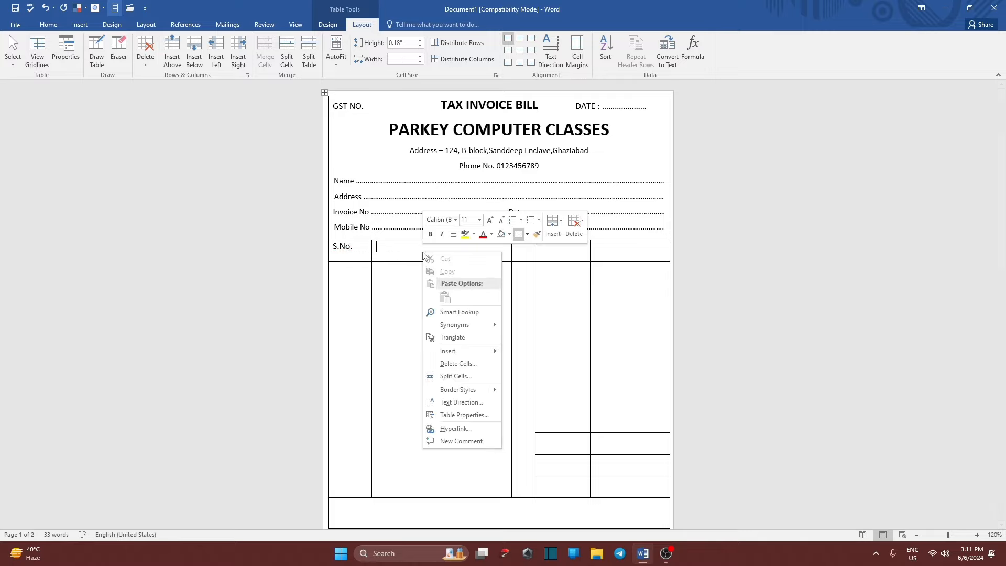
pyautogui.write('p')
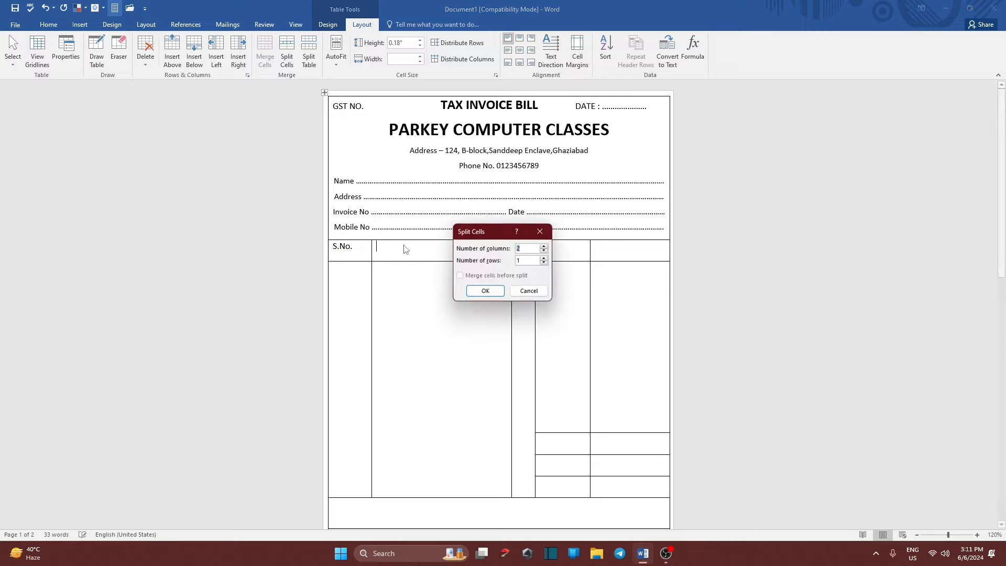
pyautogui.write('ar')
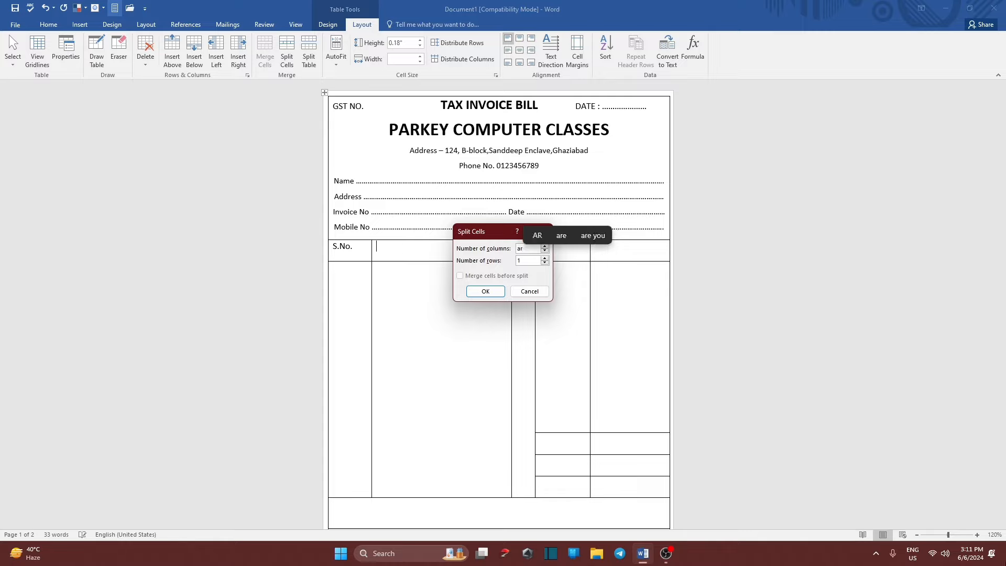
pyautogui.click(526, 292)
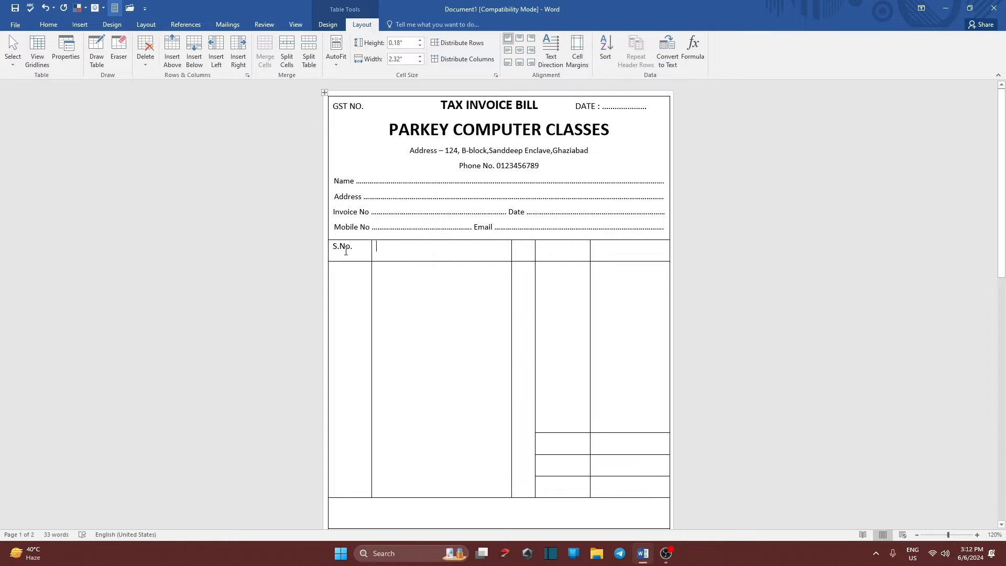
# Type Particular, Qty, Rate and Amount into the header cells after S.No., fixing the Amount typo.
pyautogui.write('Pa')
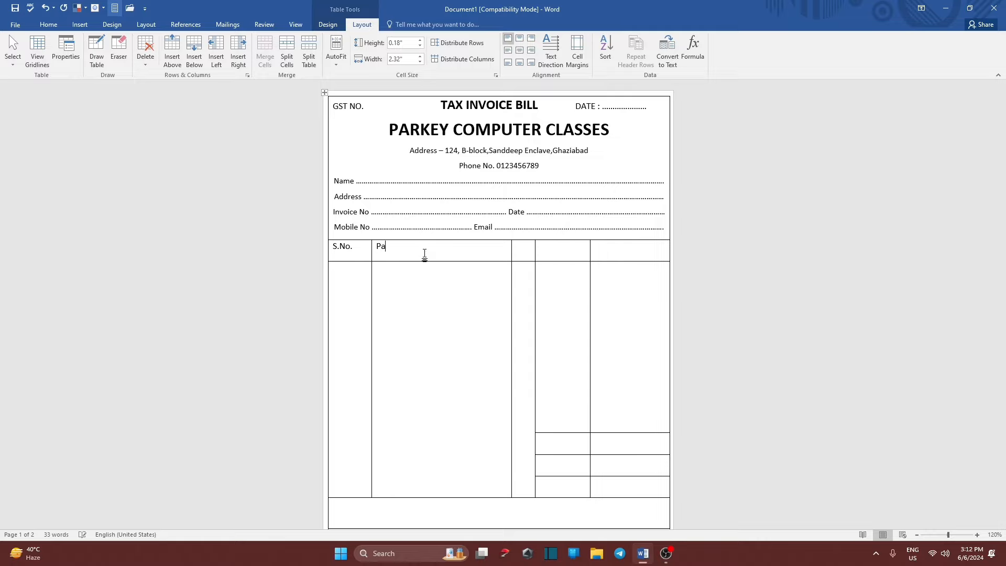
pyautogui.write('rticular')
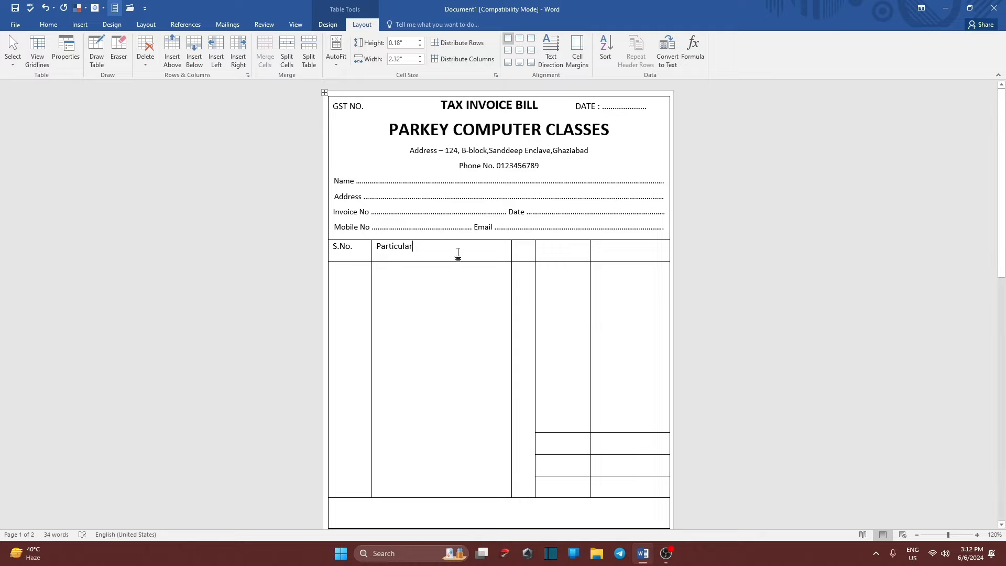
pyautogui.click(391, 283)
pyautogui.click(524, 250)
pyautogui.write('Qty')
pyautogui.click(566, 250)
pyautogui.write('Rate')
pyautogui.click(602, 247)
pyautogui.write('Amou')
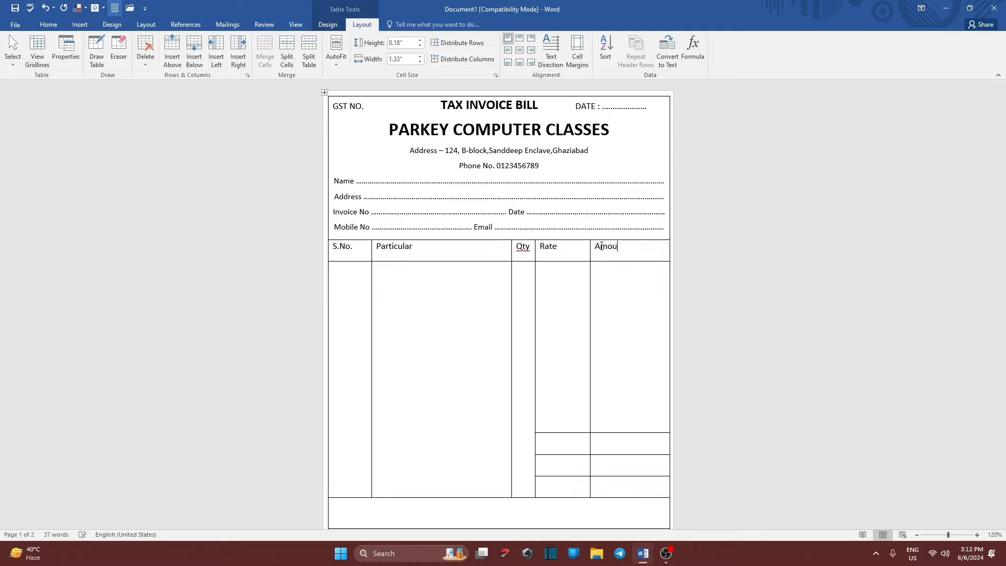
pyautogui.write('ny')
pyautogui.press('BackSpace')
# Finish 'Amount', centre the whole heading row, and ignore the spelling flag on Qty.
pyautogui.write('t')
pyautogui.moveTo(649, 252); pyautogui.dragTo(336, 251)
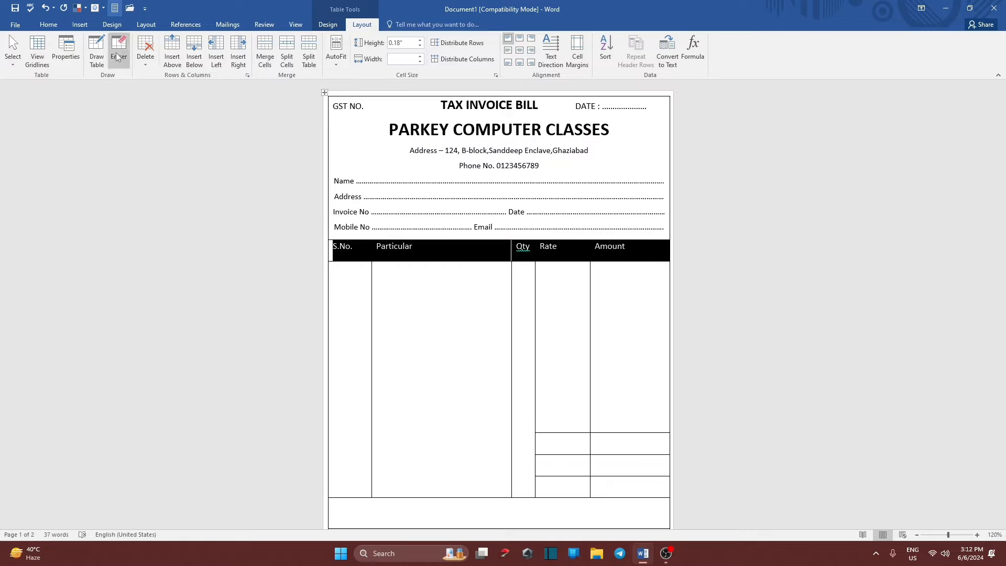
pyautogui.click(44, 24)
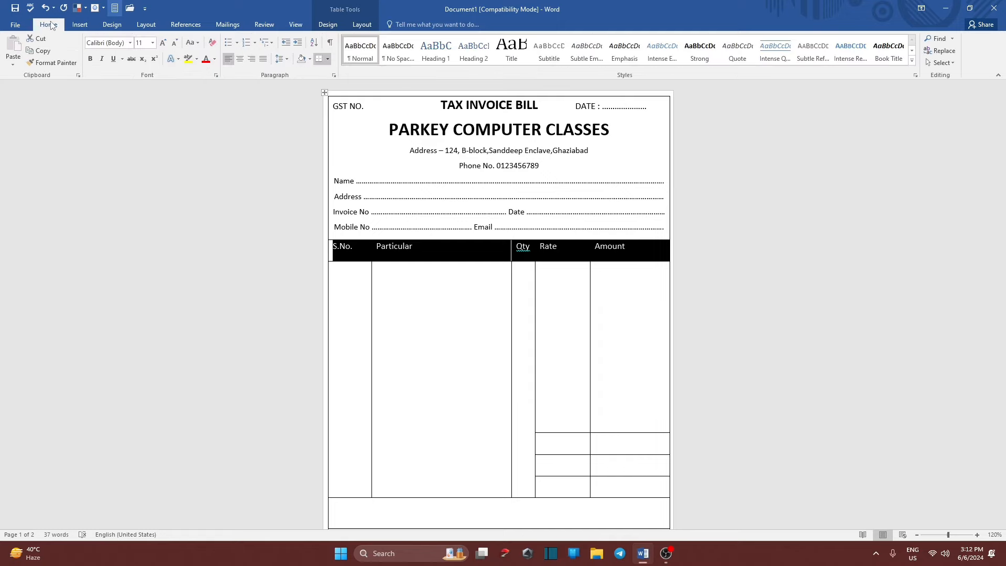
pyautogui.click(240, 59)
pyautogui.click(450, 283)
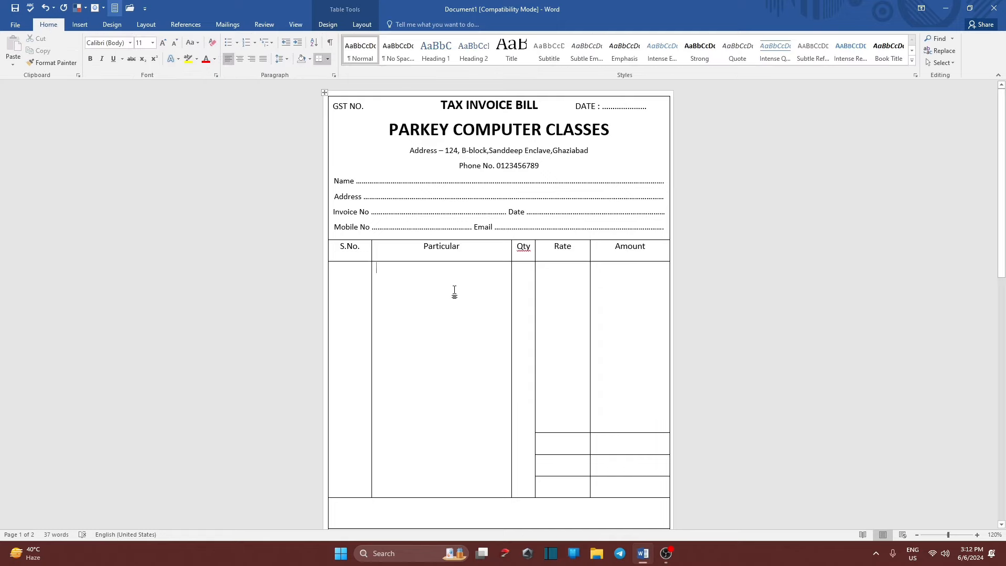
pyautogui.rightClick(529, 250)
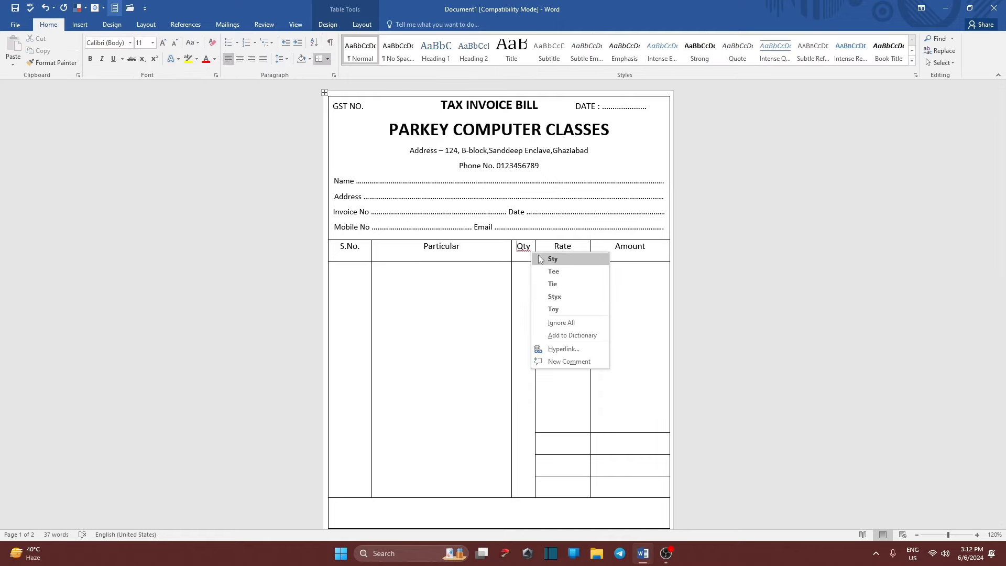
pyautogui.click(573, 326)
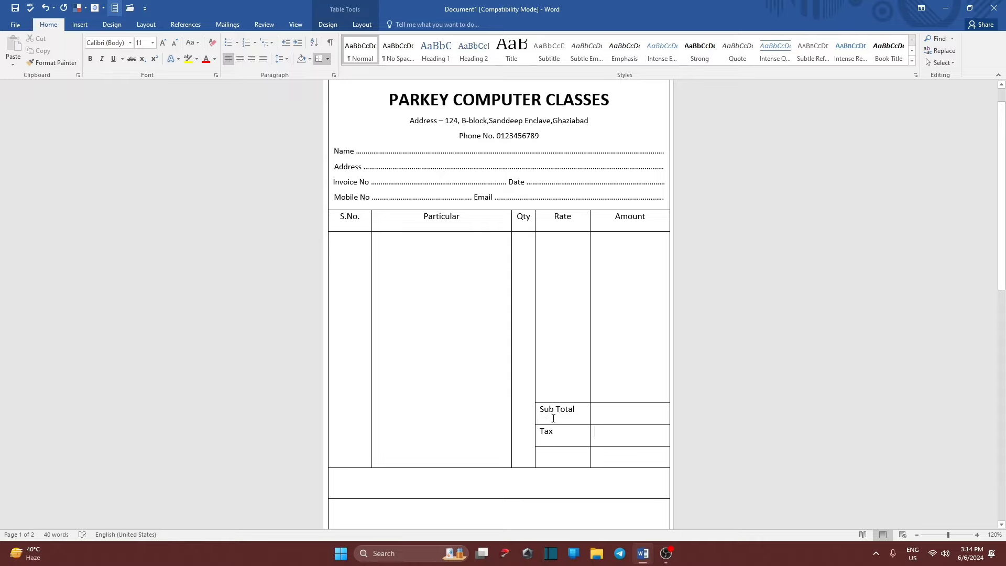
# Drag the Sub Total and bottom row borders to resize the lower table rows.
pyautogui.moveTo(593, 403)
pyautogui.mouseDown()
pyautogui.moveTo(591, 376)
pyautogui.moveTo(581, 388)
pyautogui.mouseUp()
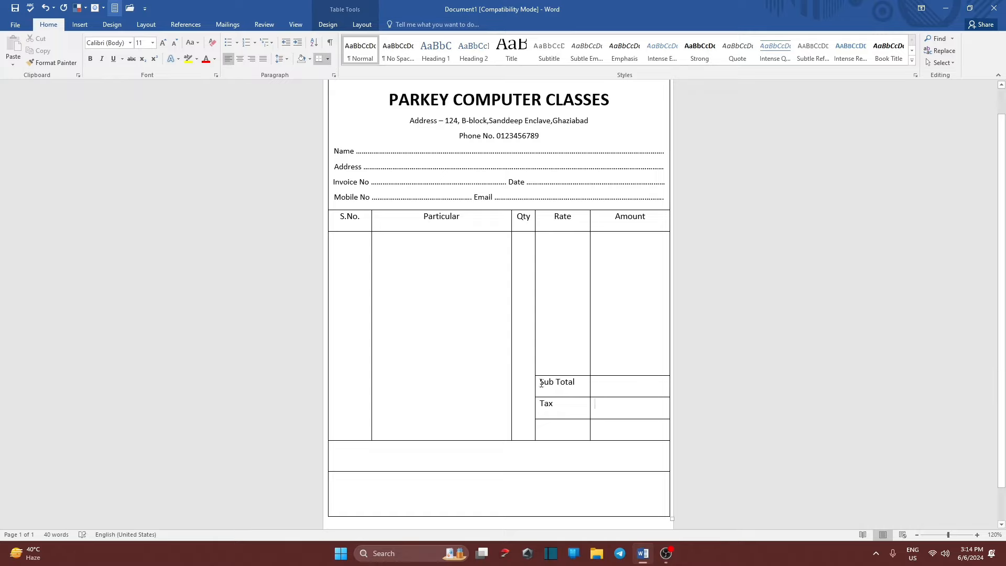
pyautogui.scroll(-1, 528, 386)
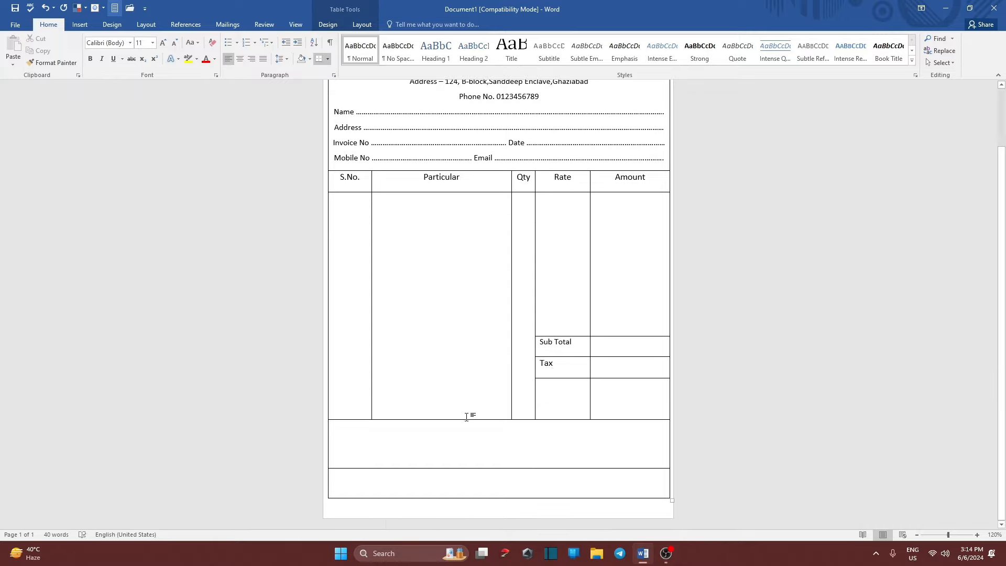
pyautogui.moveTo(465, 420)
pyautogui.mouseDown()
pyautogui.moveTo(468, 436)
pyautogui.moveTo(470, 415)
pyautogui.mouseUp()
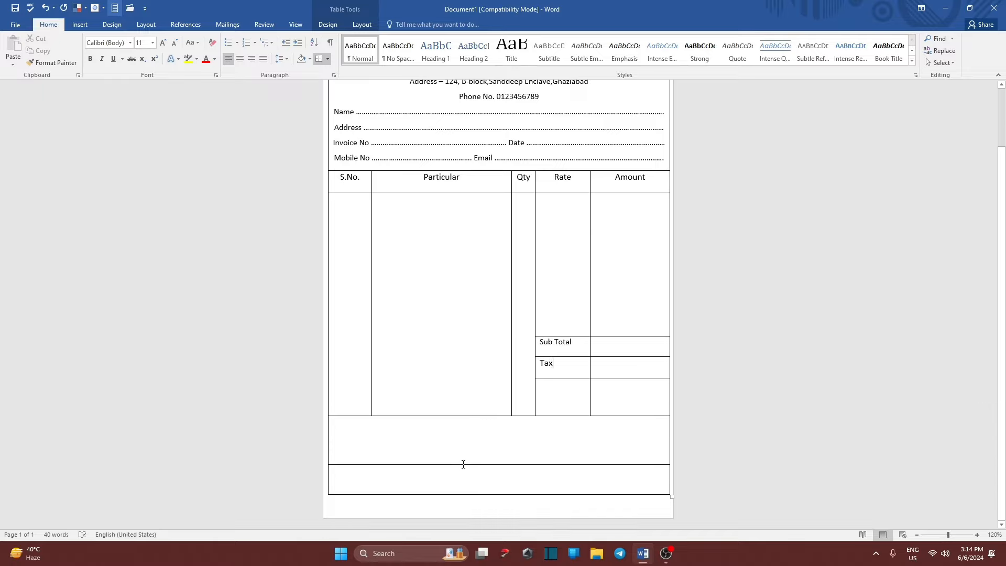
pyautogui.moveTo(464, 465); pyautogui.dragTo(484, 445)
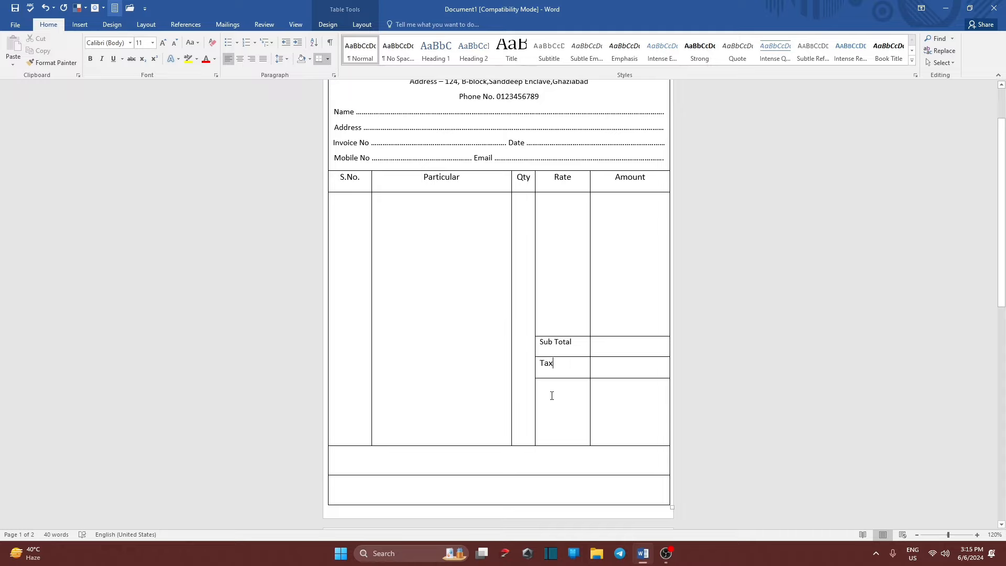
# Use Draw Table to add two horizontal row lines across Rate and Amount below Tax.
pyautogui.click(79, 25)
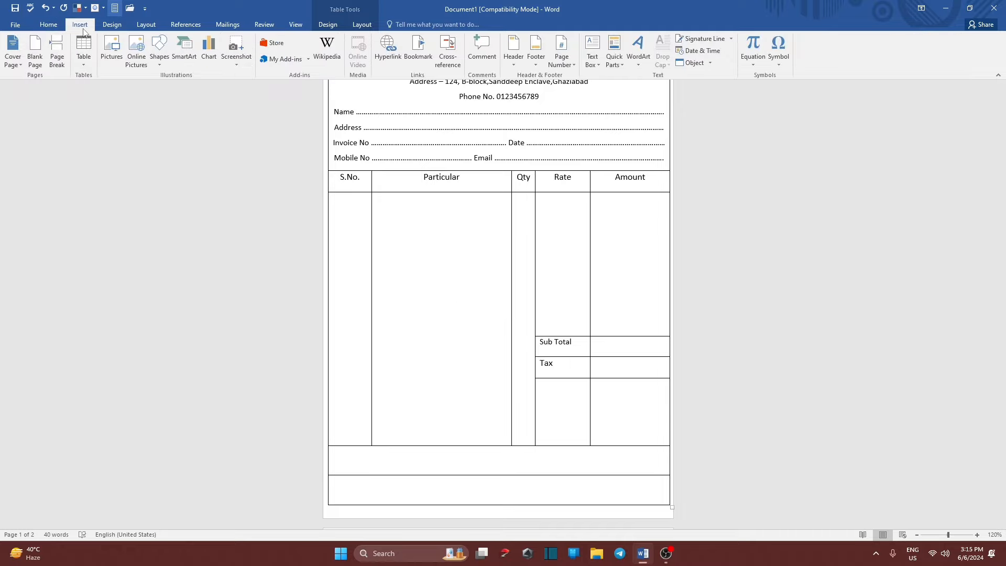
pyautogui.click(86, 61)
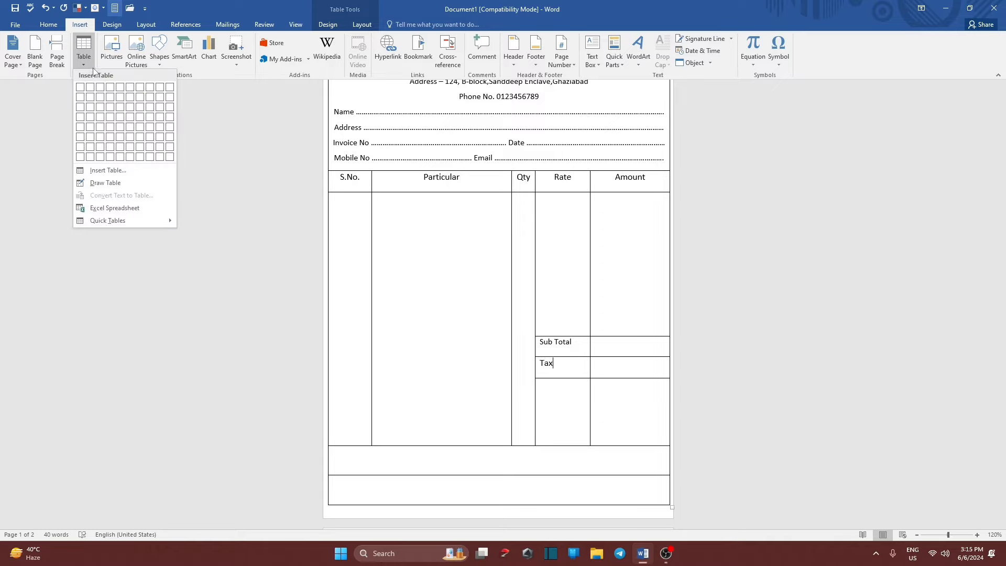
pyautogui.click(106, 183)
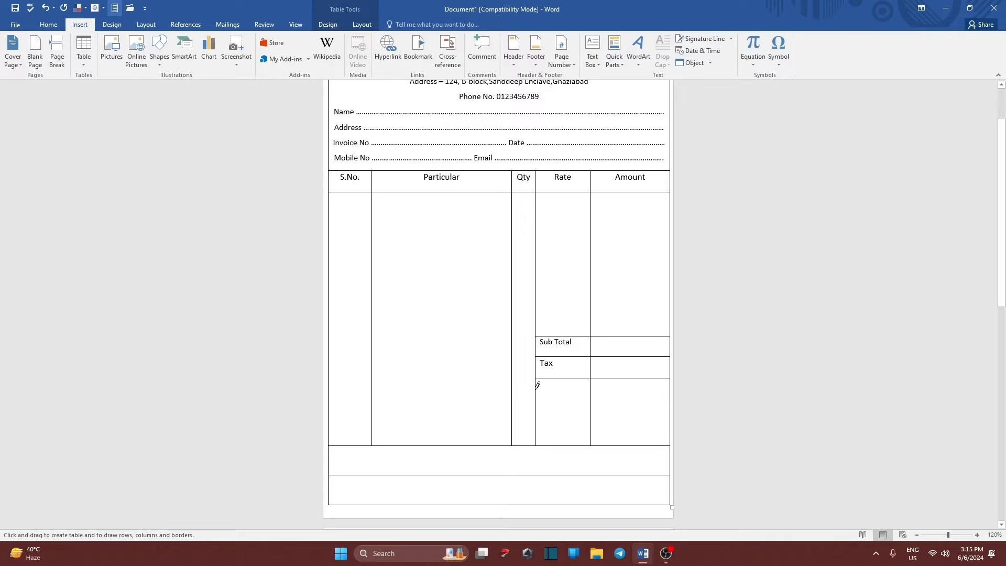
pyautogui.moveTo(536, 388); pyautogui.dragTo(653, 380)
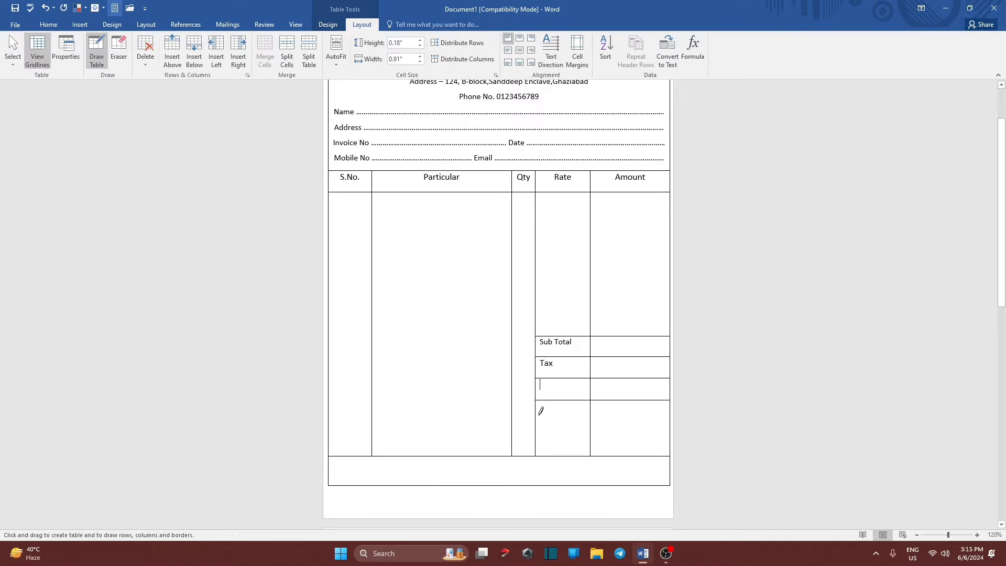
pyautogui.moveTo(541, 417); pyautogui.dragTo(651, 405)
pyautogui.scroll(-3, 505, 378)
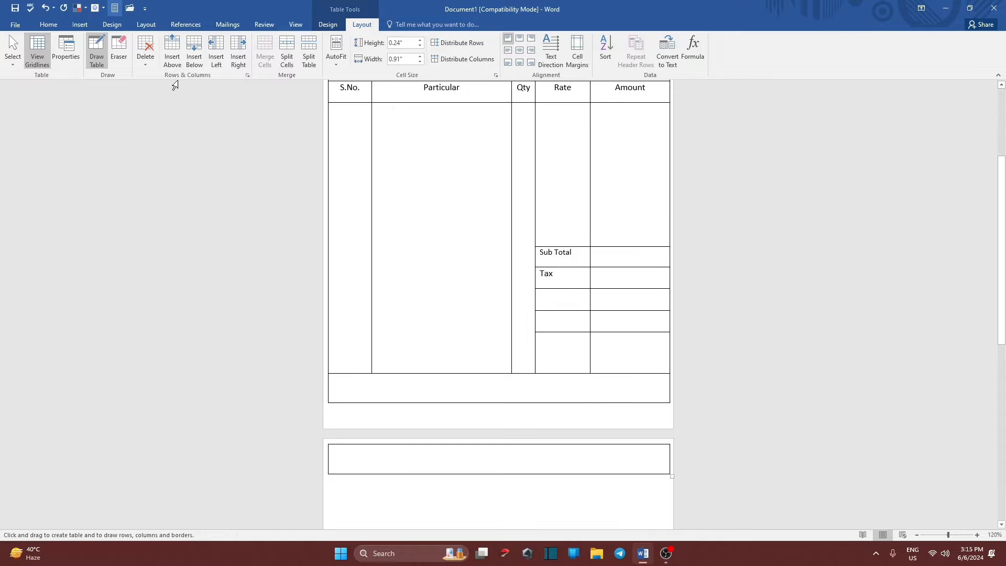
pyautogui.click(100, 50)
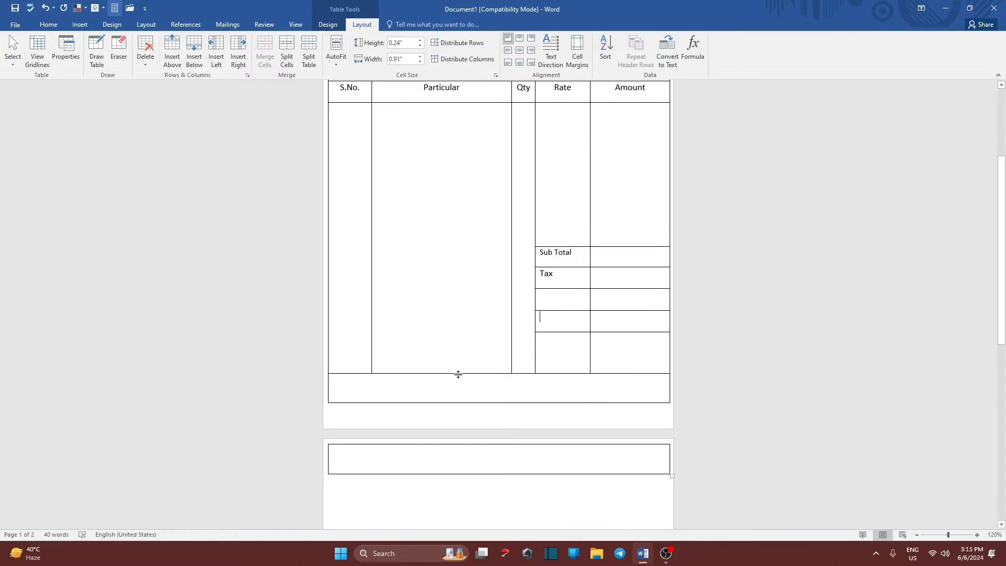
# Raise the table's bottom border so the invoice fits on one page again.
pyautogui.moveTo(458, 373); pyautogui.dragTo(458, 357)
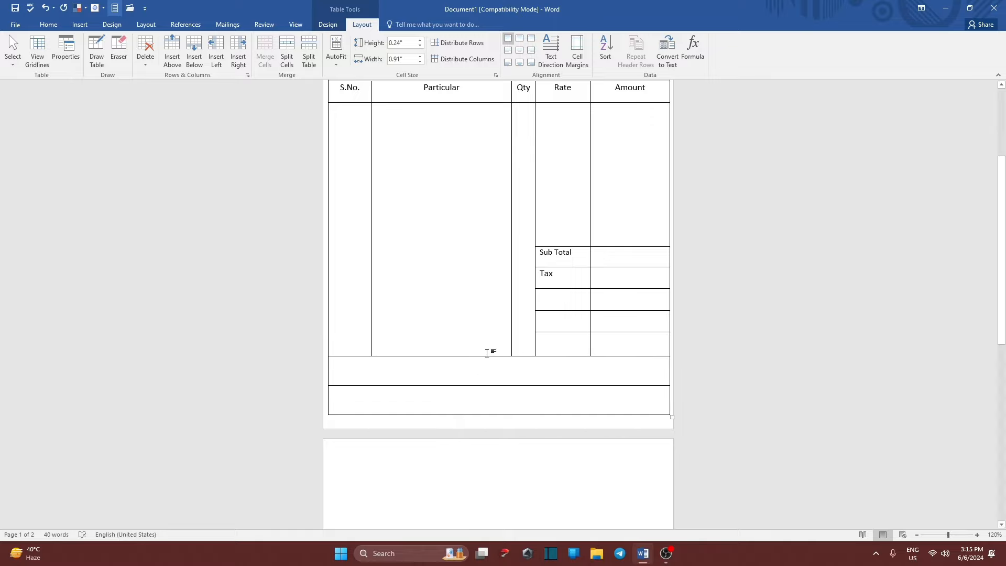
pyautogui.moveTo(489, 357); pyautogui.dragTo(495, 377)
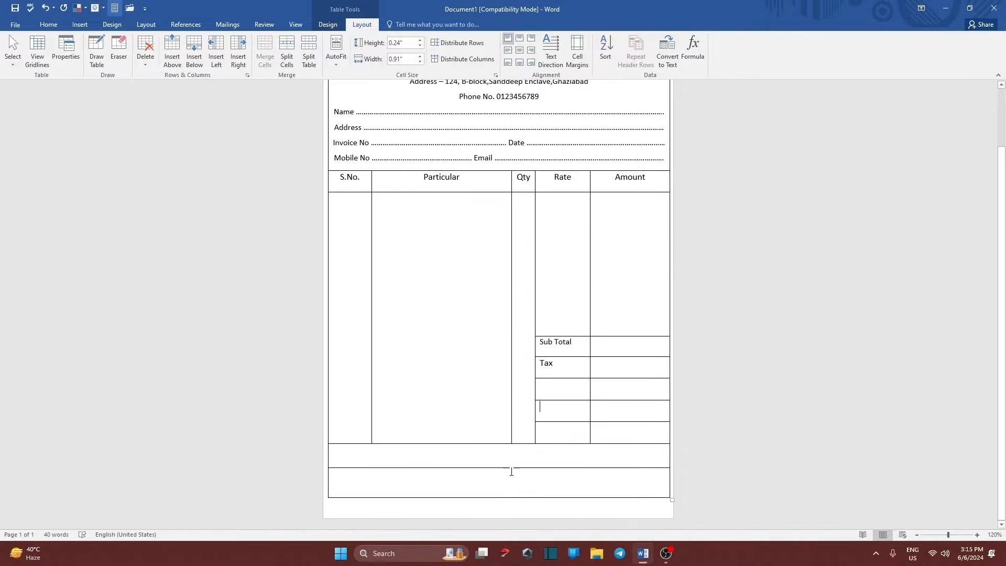
pyautogui.click(573, 374)
# Replace the Tax label with 'CGST Rate@' and copy it.
pyautogui.press('BackSpace')
pyautogui.press('BackSpace')
pyautogui.press('BackSpace')
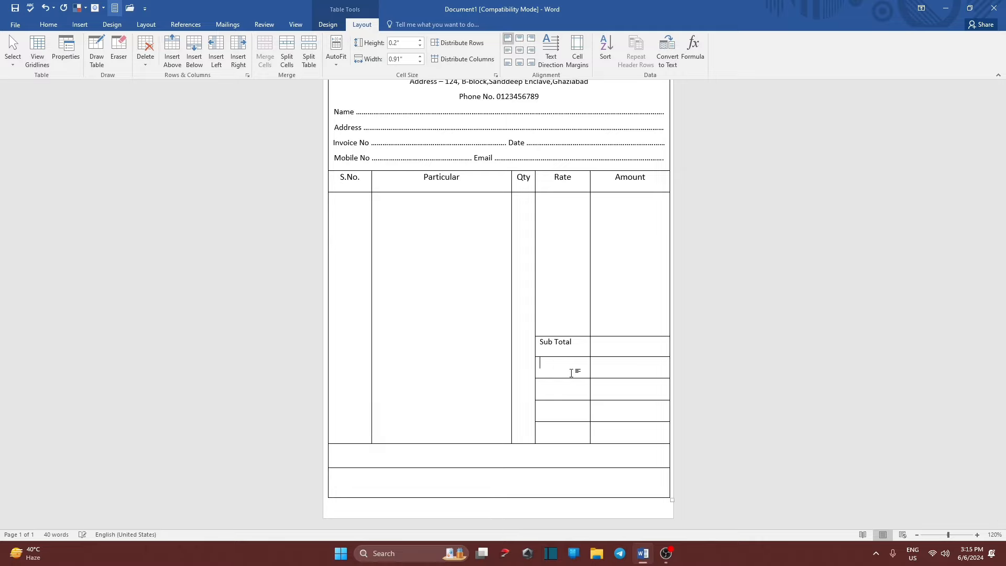
pyautogui.write('CGST')
pyautogui.write('@')
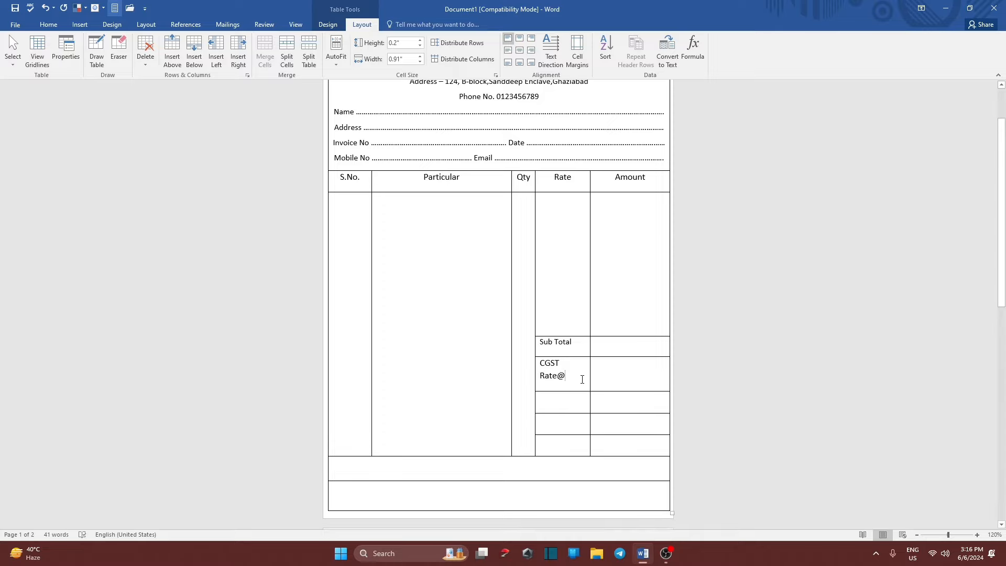
pyautogui.moveTo(583, 380); pyautogui.dragTo(541, 362)
pyautogui.click(566, 403)
pyautogui.moveTo(566, 379)
pyautogui.mouseDown()
pyautogui.moveTo(540, 382)
pyautogui.moveTo(542, 363)
pyautogui.moveTo(559, 372)
pyautogui.mouseUp()
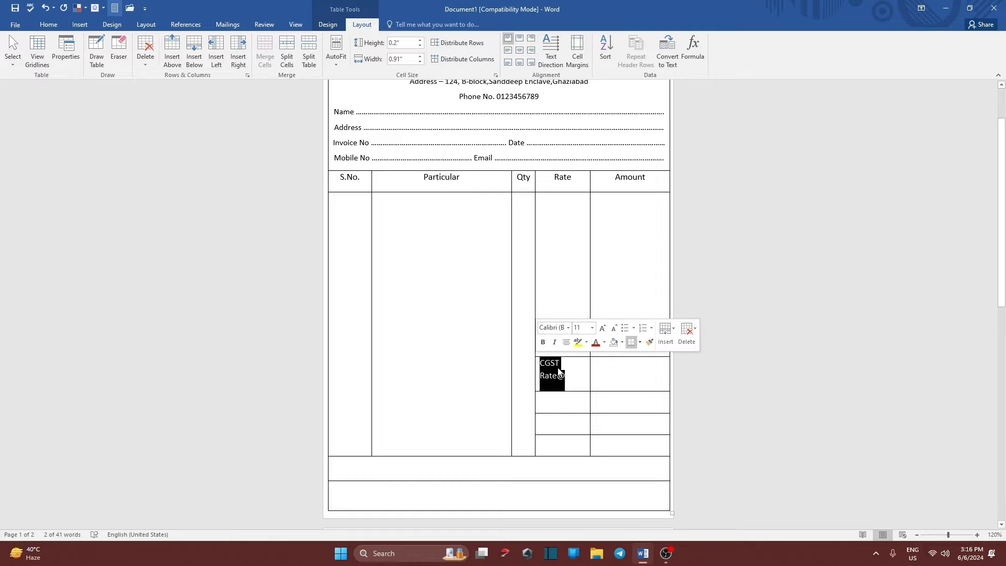
pyautogui.rightClick(557, 374)
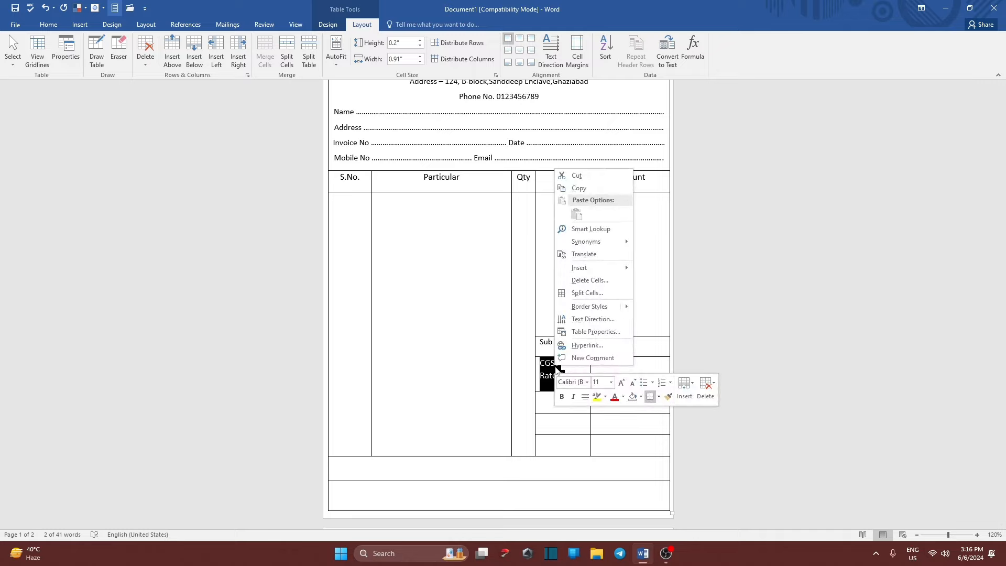
pyautogui.click(577, 189)
# Paste 'CGST Rate@' into the two empty cells below it.
pyautogui.click(568, 406)
pyautogui.rightClick(568, 406)
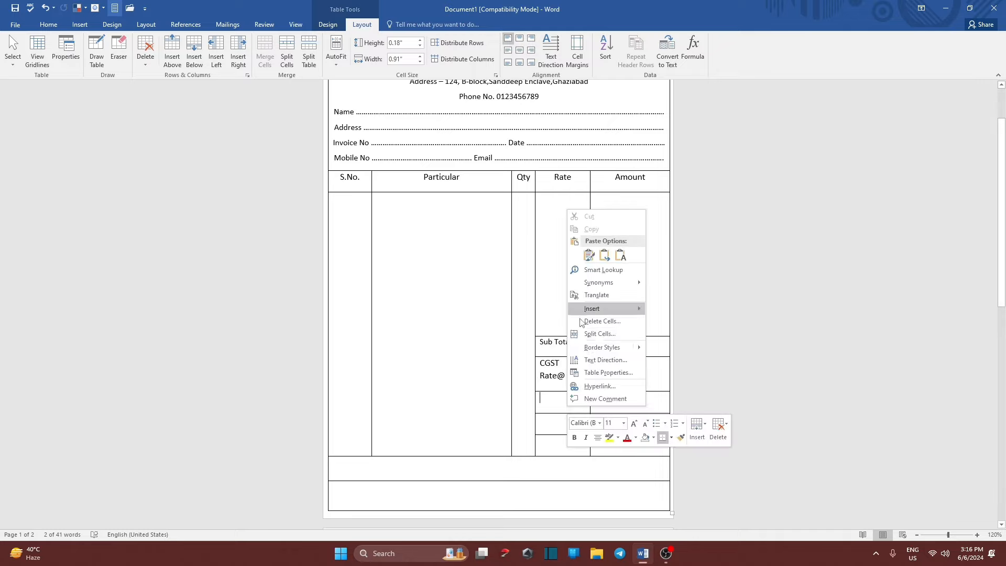
pyautogui.click(589, 256)
pyautogui.rightClick(558, 438)
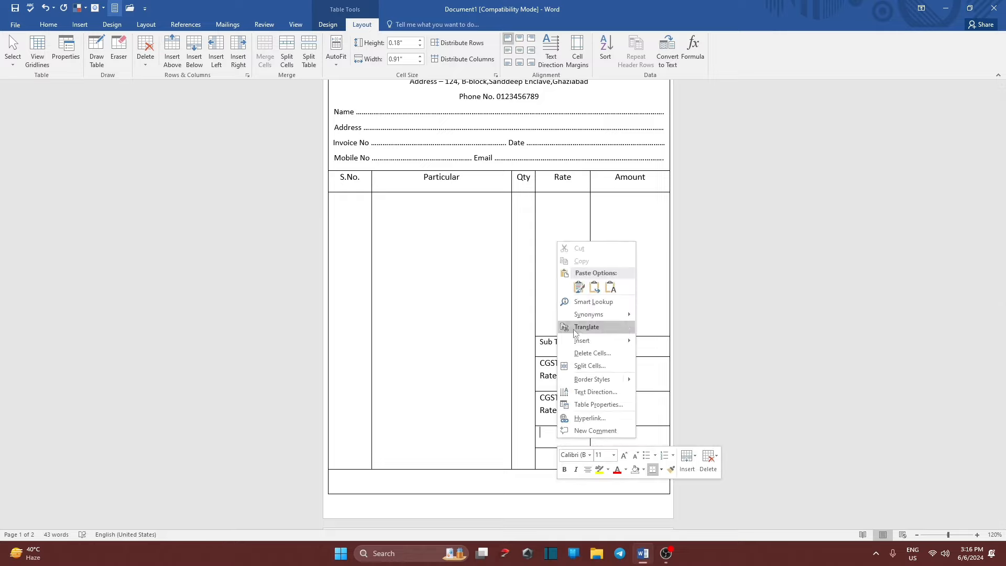
pyautogui.click(580, 286)
# Change the second label to 'SGST Rate@' and the third to 'IGST Rate@'.
pyautogui.click(545, 400)
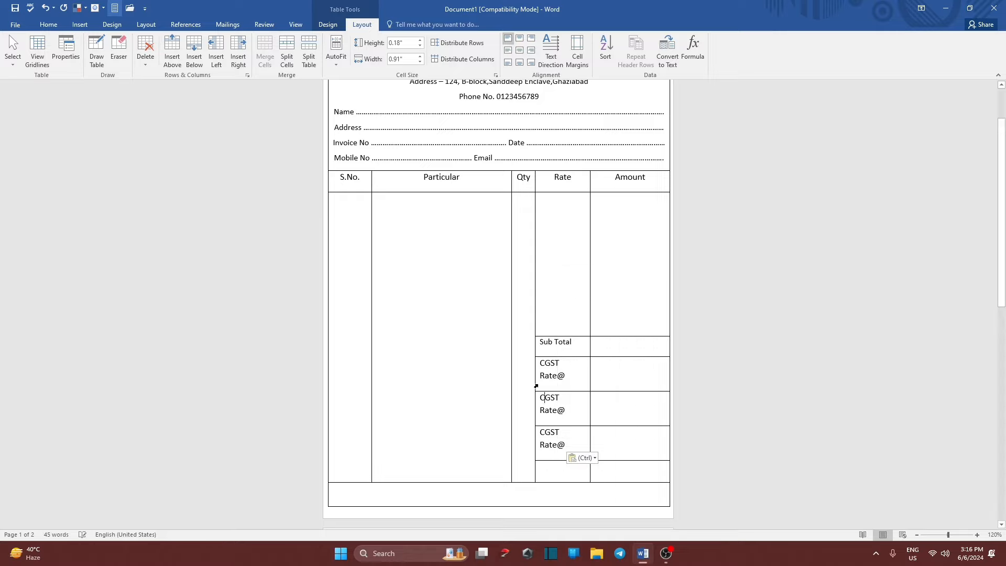
pyautogui.press('BackSpace')
pyautogui.write('s')
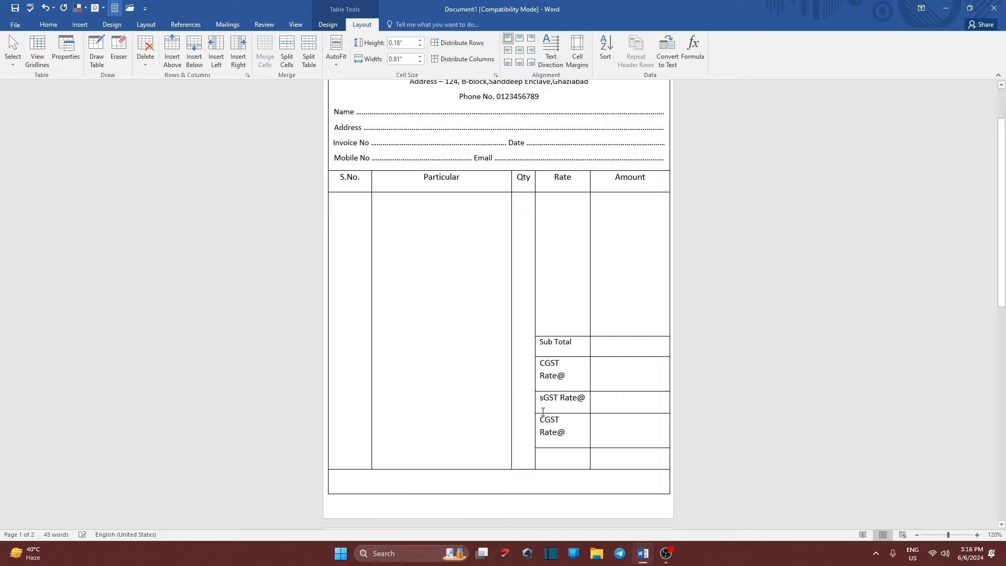
pyautogui.press('BackSpace')
pyautogui.write('S')
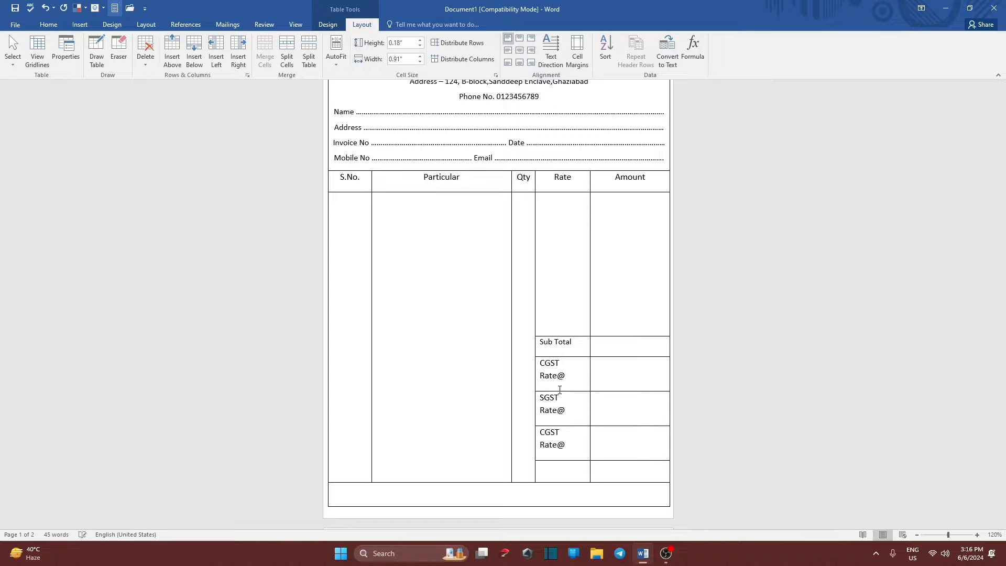
pyautogui.click(546, 434)
pyautogui.press('BackSpace')
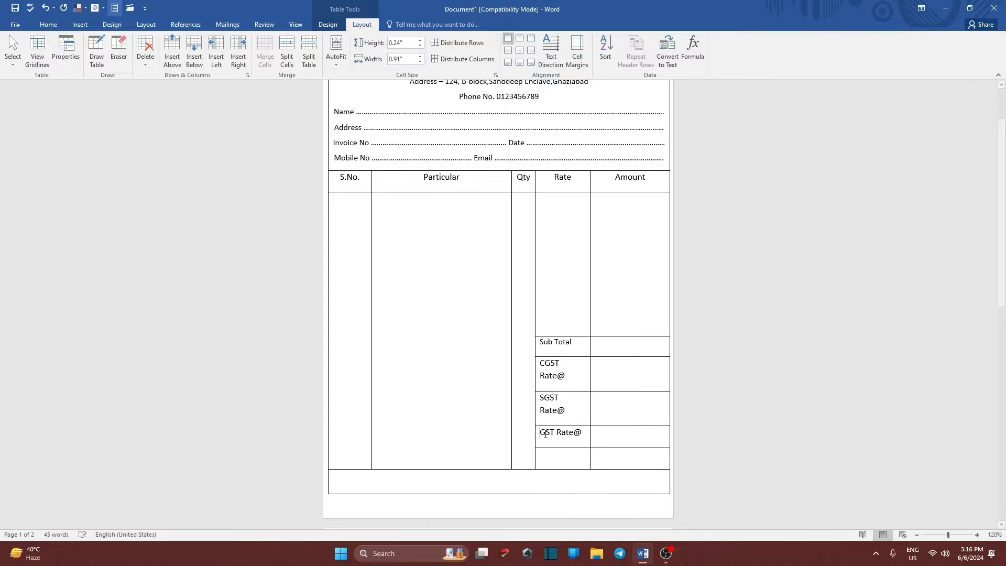
pyautogui.write('I')
pyautogui.scroll(-2, 420, 349)
pyautogui.scroll(1, 450, 315)
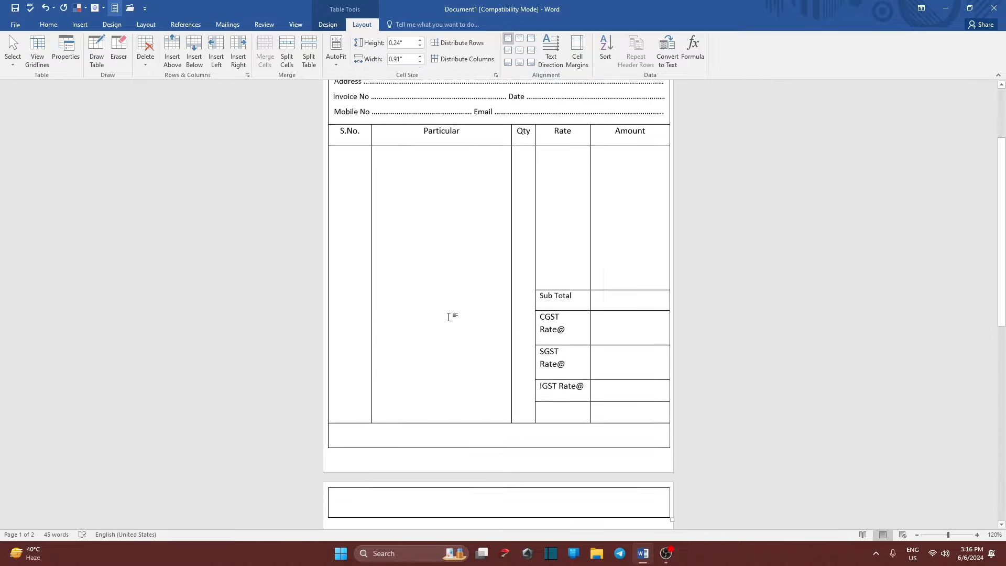
# Shrink the CGST, SGST and IGST tax labels to 10 pt so each fits one line.
pyautogui.moveTo(645, 408); pyautogui.dragTo(548, 347)
pyautogui.click(48, 24)
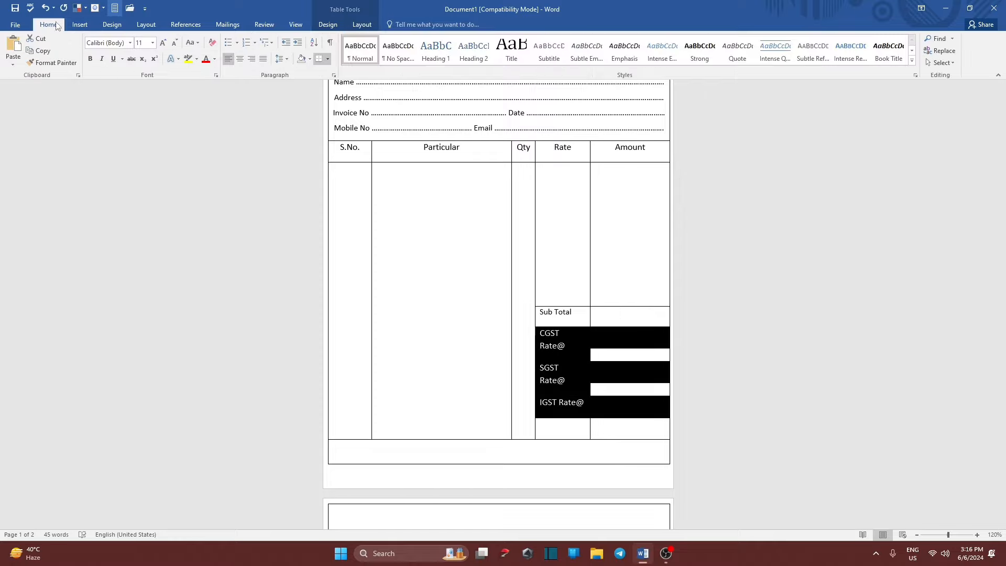
pyautogui.click(175, 42)
pyautogui.scroll(1, 419, 262)
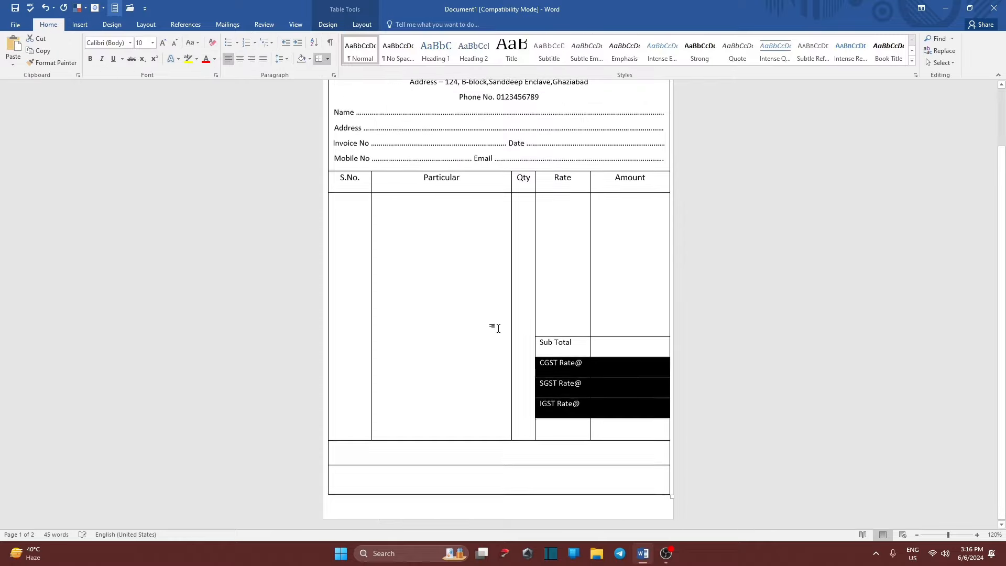
pyautogui.click(572, 375)
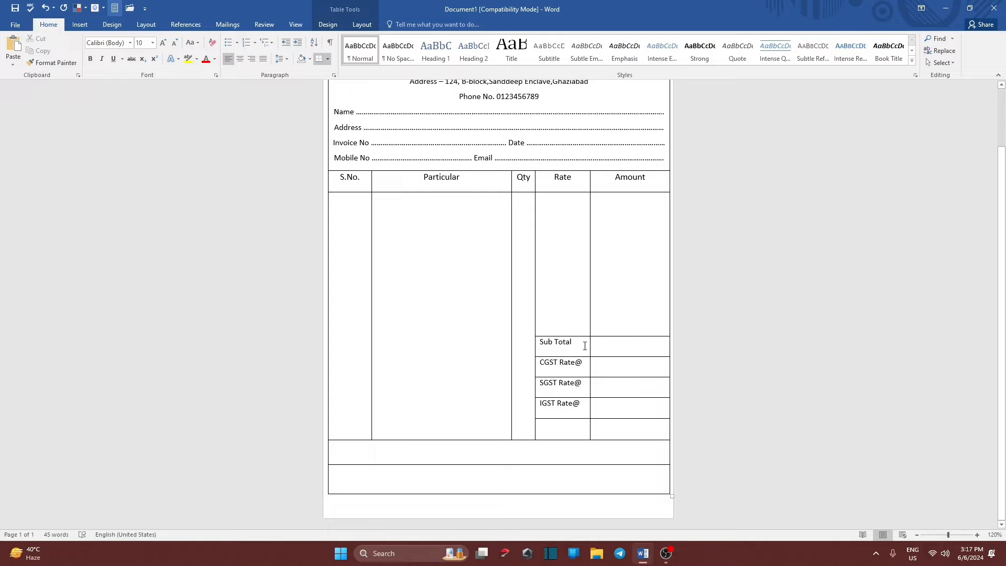
# Type 'Grand Total' in the cell below IGST Rate@.
pyautogui.click(573, 431)
pyautogui.write('Grand')
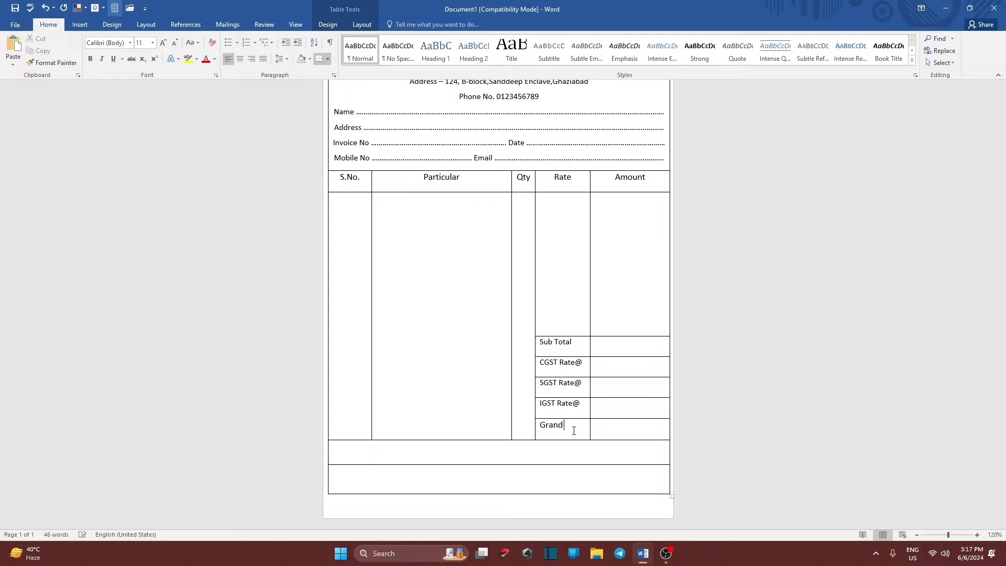
pyautogui.write(' Total')
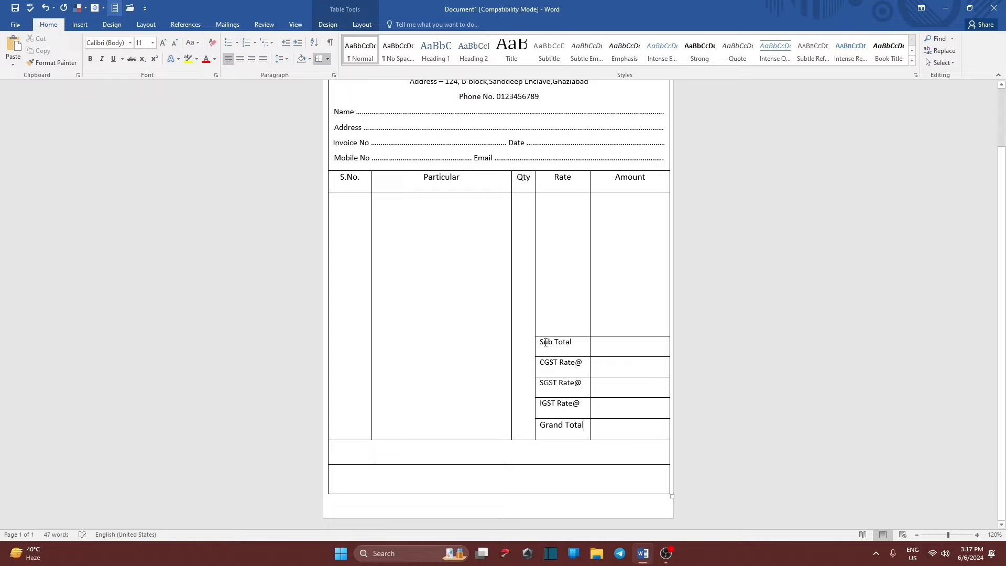
pyautogui.click(586, 343)
# Type 'Rupees In Word' in the row under the item table, correcting the 'Rupess' misspelling.
pyautogui.click(404, 455)
pyautogui.write('Ru')
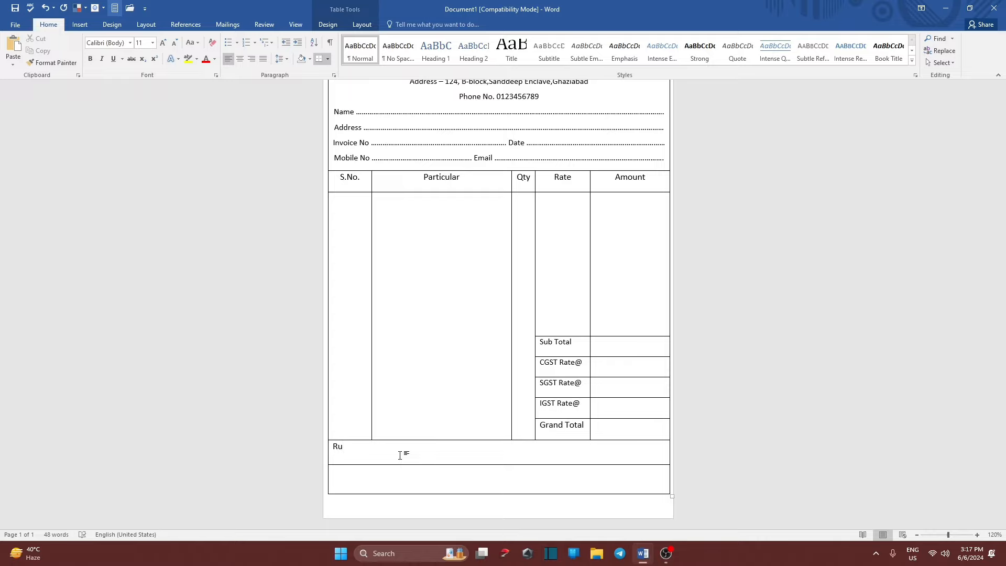
pyautogui.write('pess In Word')
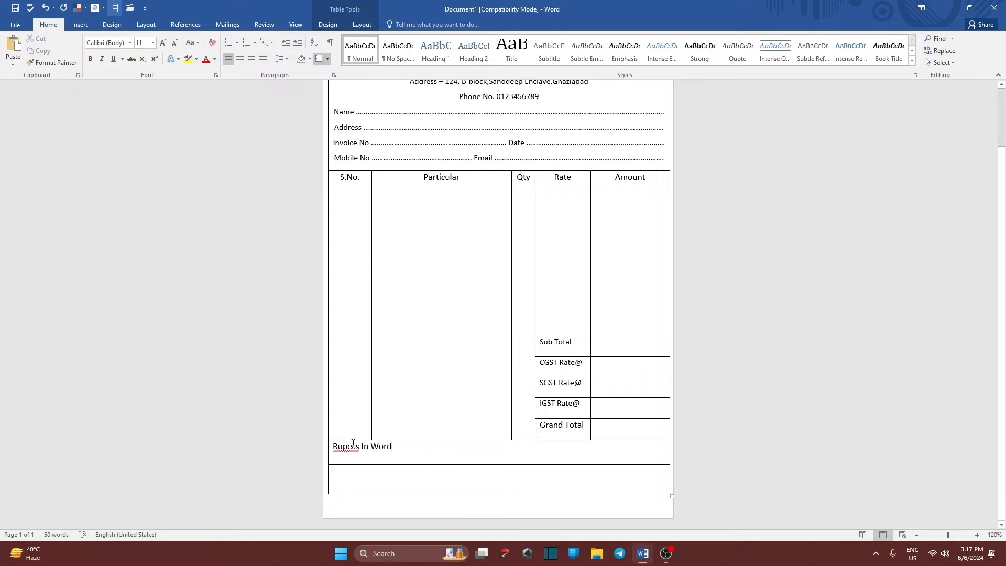
pyautogui.rightClick(350, 451)
pyautogui.click(388, 356)
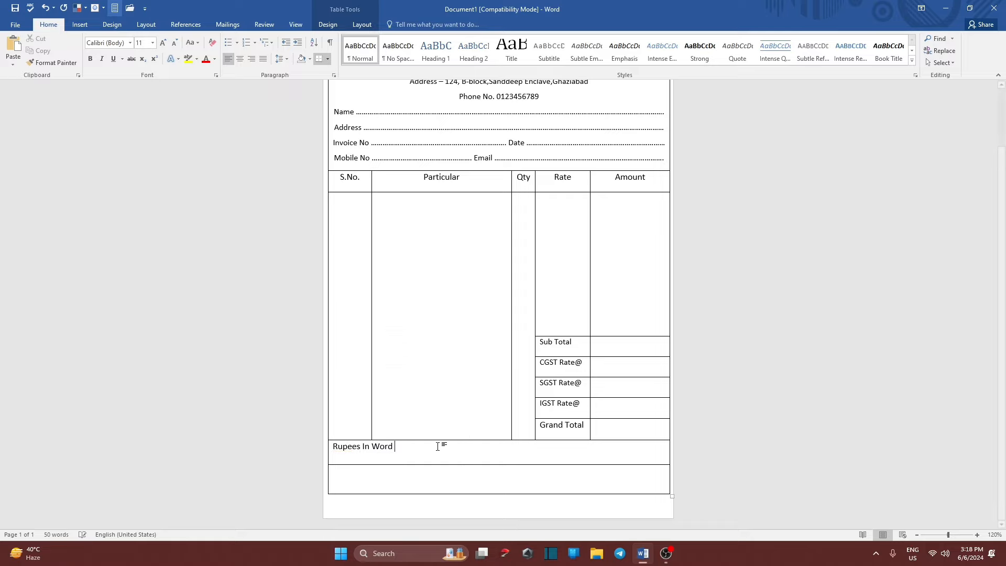
# Add a dotted fill-in line after 'Rupees In Word' and reduce the line's font size.
pyautogui.write('...................................................................................................................')
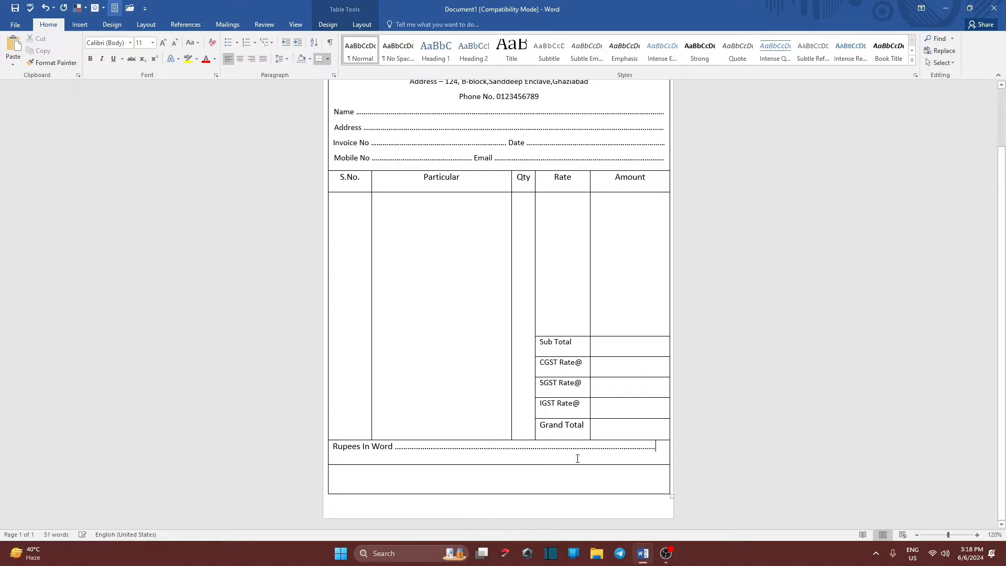
pyautogui.moveTo(662, 450); pyautogui.dragTo(334, 448)
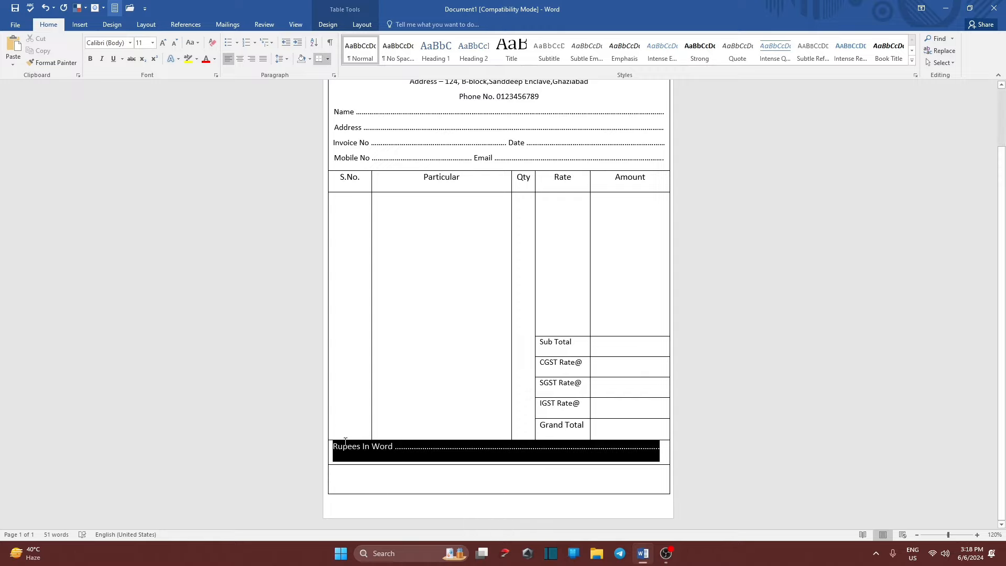
pyautogui.click(175, 42)
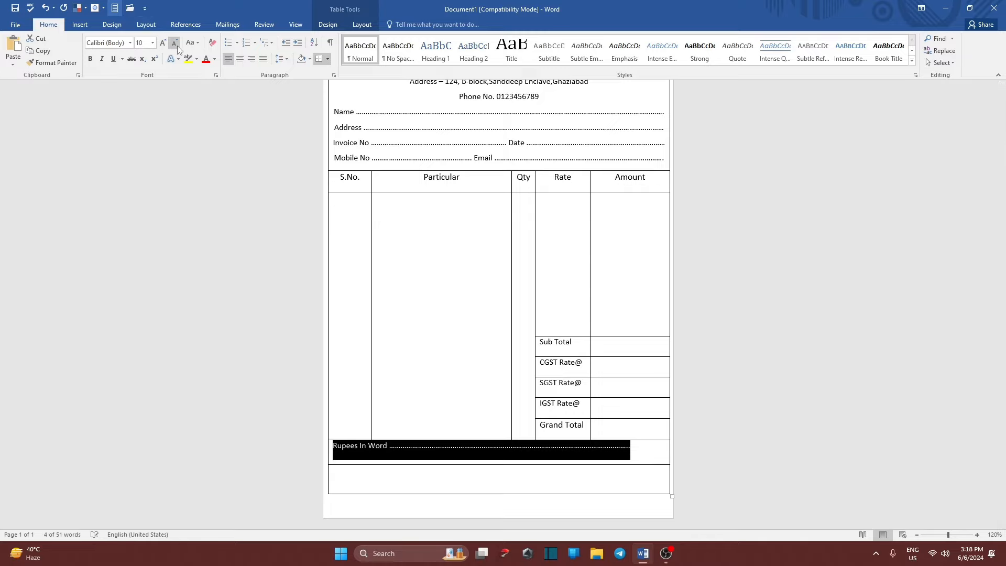
pyautogui.click(507, 473)
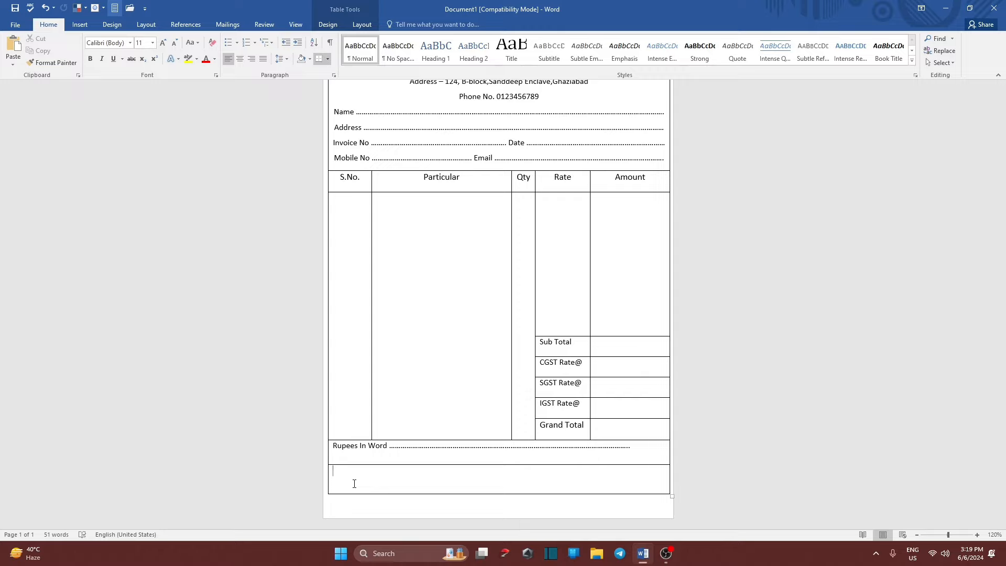
# Enter 'Thank You Visit Again' in the bottom cell and shrink it to 10 pt.
pyautogui.write('Thank You Visit Again')
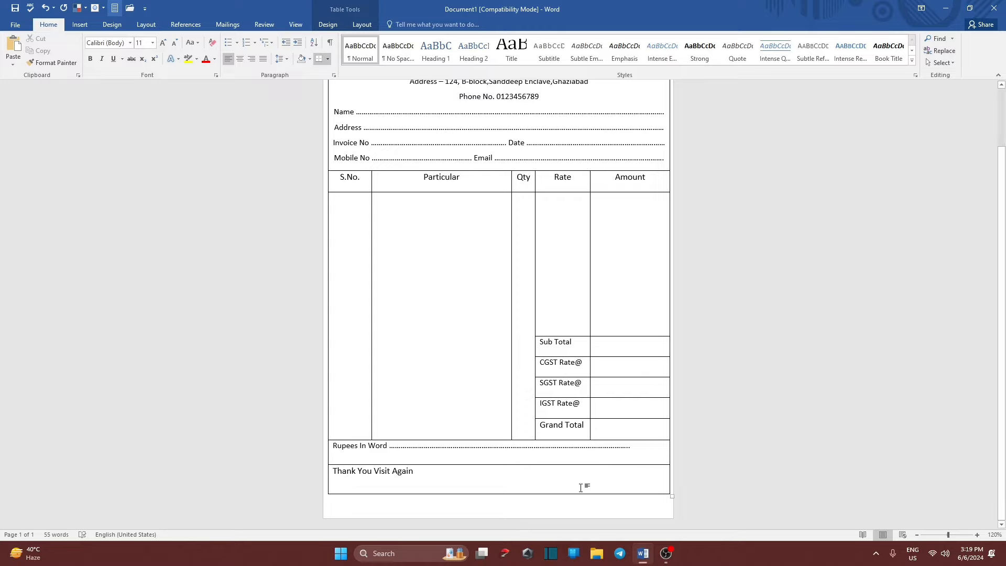
pyautogui.doubleClick(531, 487)
pyautogui.hotkey('ctrl', 'z')
pyautogui.moveTo(416, 475); pyautogui.dragTo(333, 473)
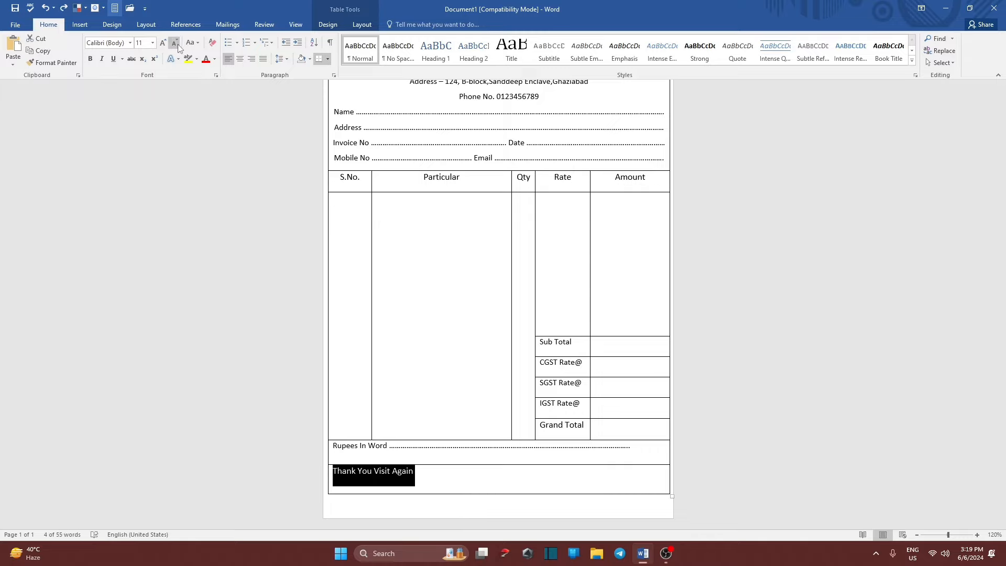
pyautogui.click(177, 44)
# Add a dotted 'Signature' line on a new line below the thank-you message.
pyautogui.click(424, 478)
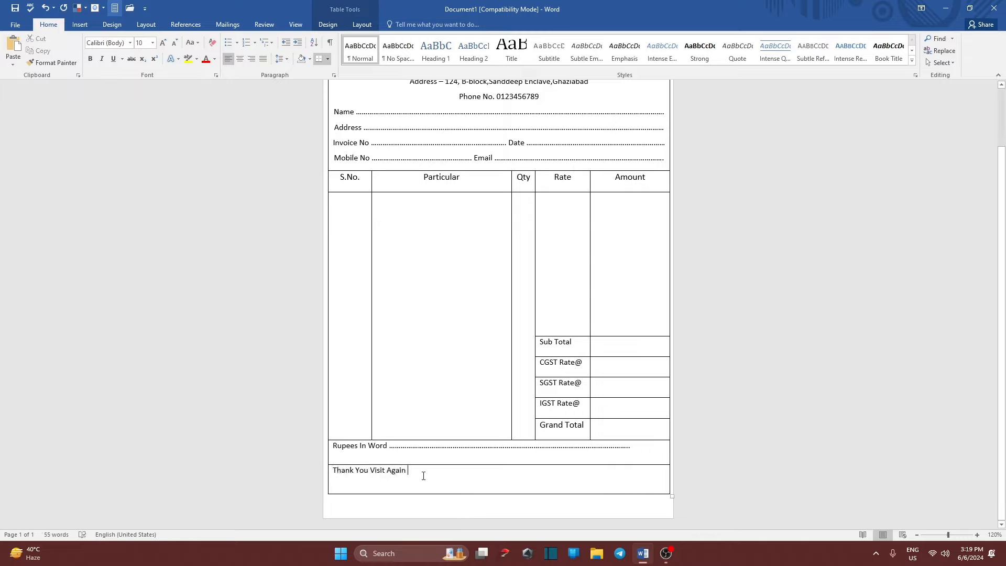
pyautogui.press('Return')
pyautogui.scroll(-2, 443, 477)
pyautogui.scroll(1, 441, 469)
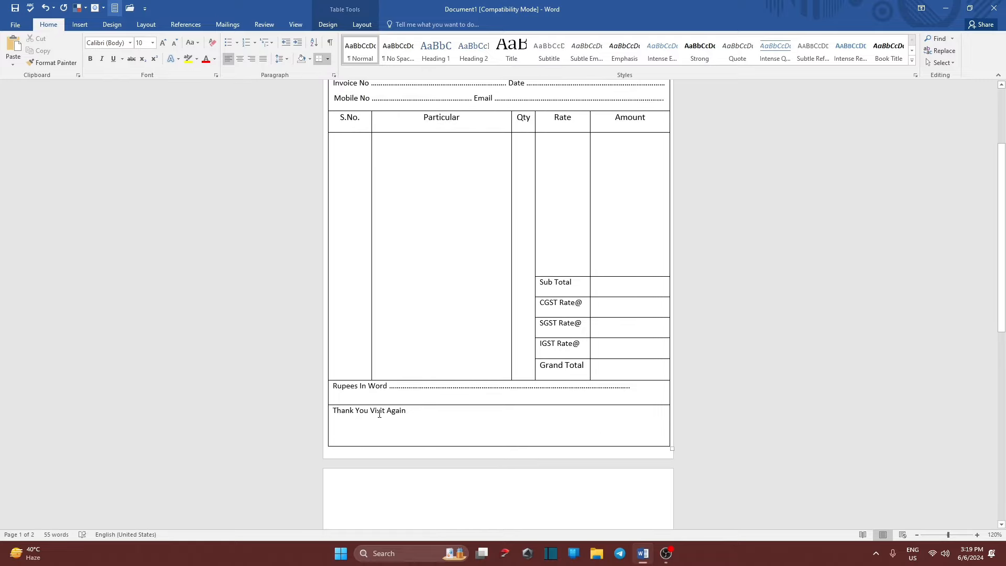
pyautogui.write('S')
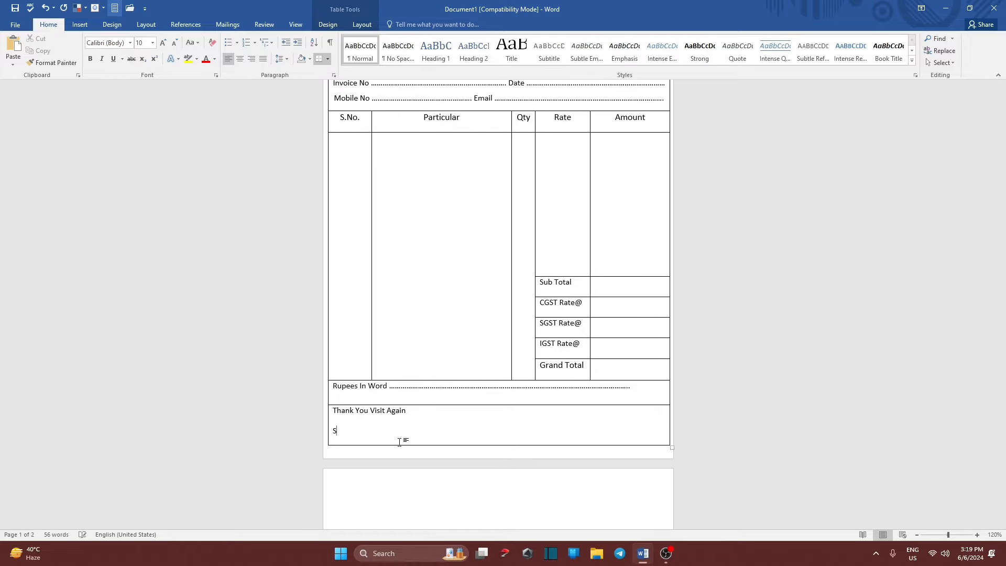
pyautogui.write('ignature..................')
# Right-align the Signature line and shrink both footer lines to 9 pt.
pyautogui.moveTo(403, 432); pyautogui.dragTo(333, 432)
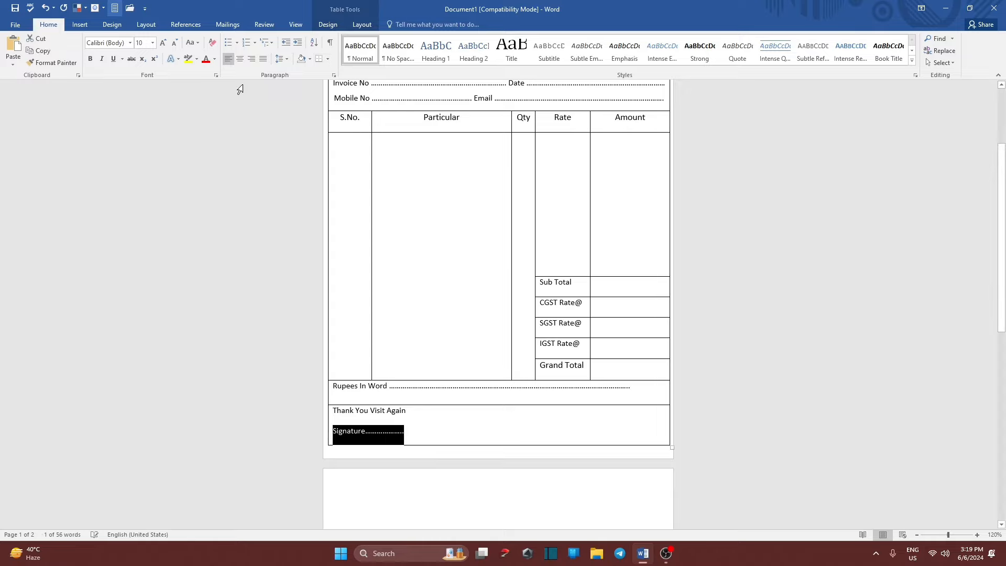
pyautogui.click(252, 59)
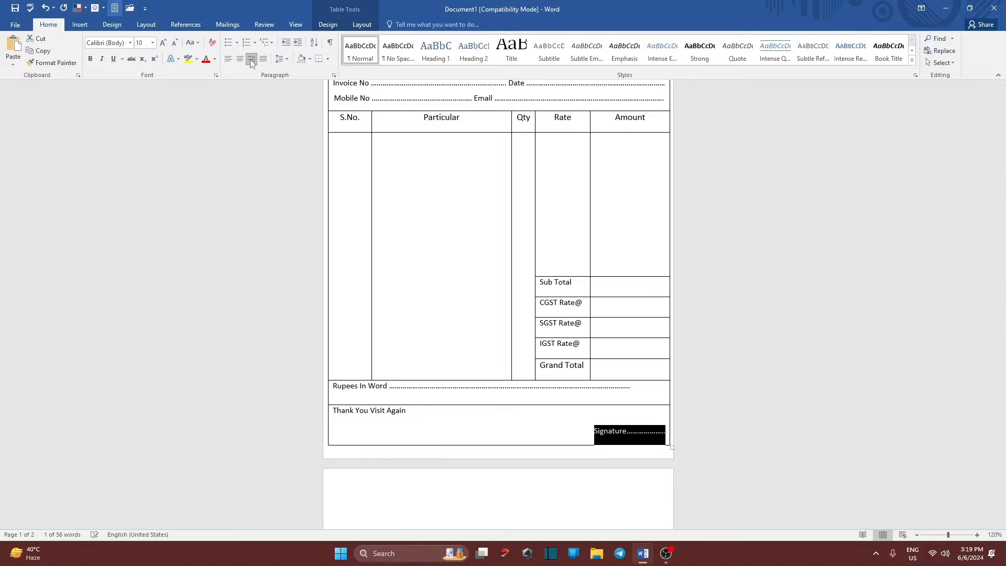
pyautogui.click(629, 431)
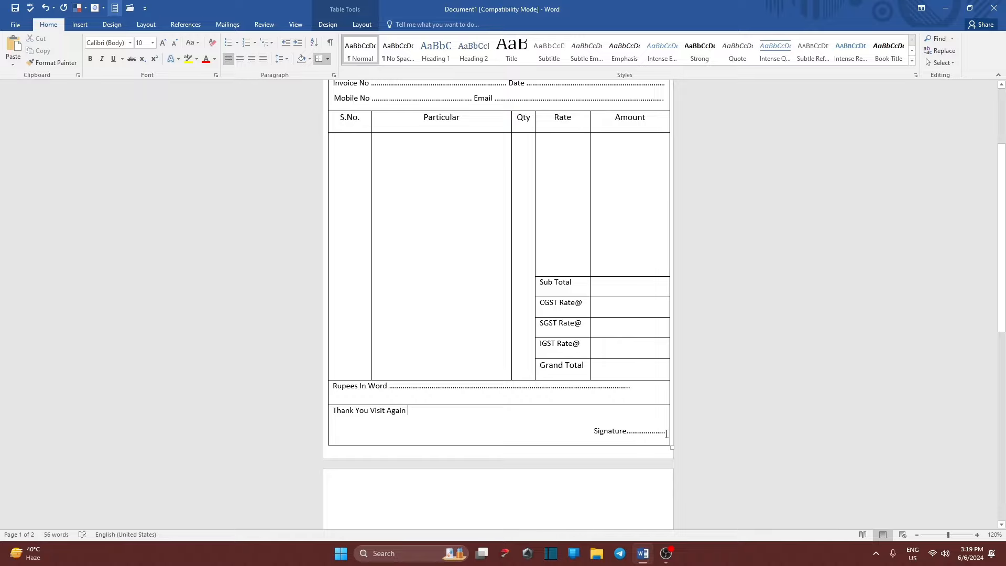
pyautogui.moveTo(666, 433); pyautogui.dragTo(334, 414)
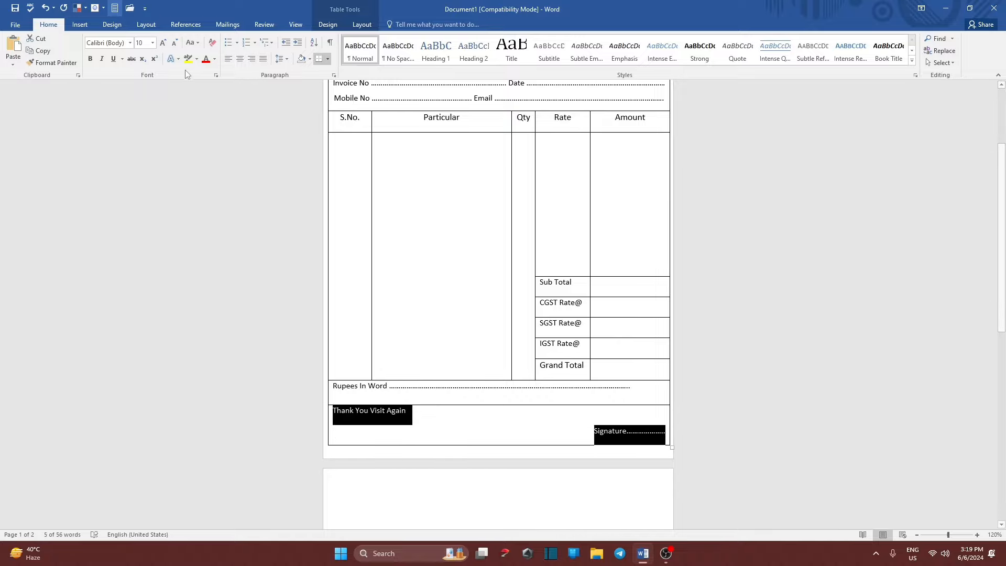
pyautogui.click(174, 43)
# Shrink the footer text to 8 pt, briefly trying 'Thank You Visit Again' at 9 pt.
pyautogui.click(175, 43)
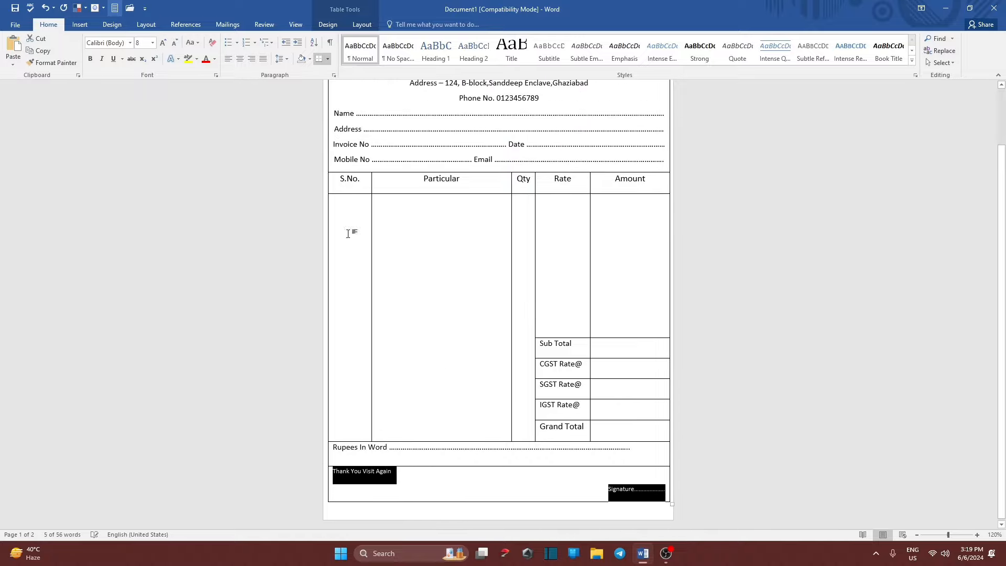
pyautogui.click(435, 481)
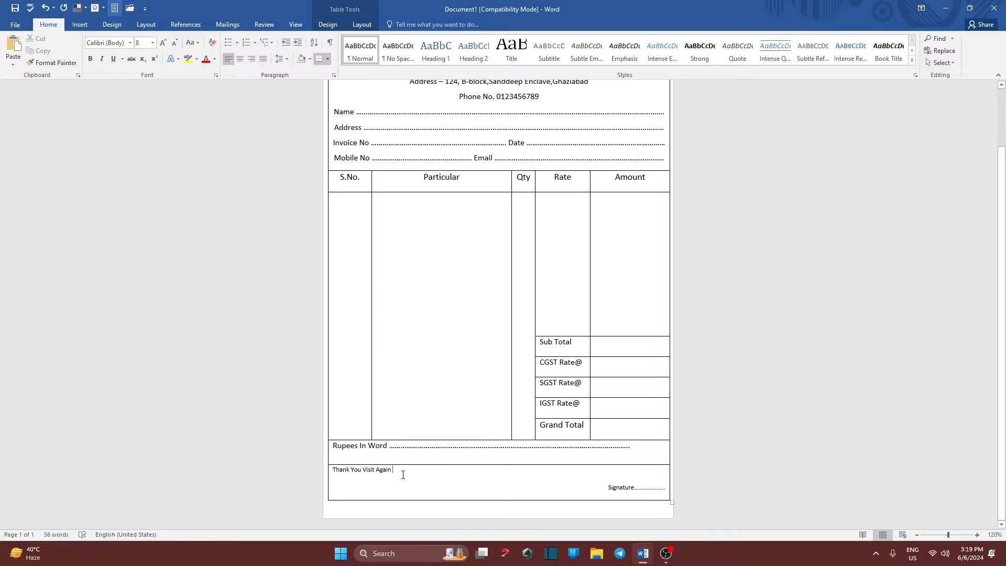
pyautogui.moveTo(402, 471); pyautogui.dragTo(333, 474)
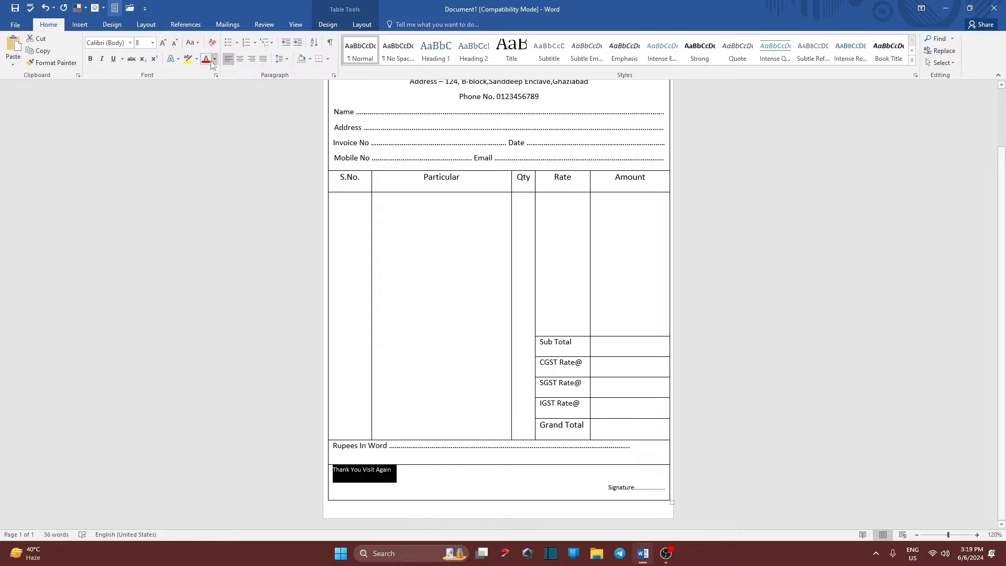
pyautogui.click(164, 42)
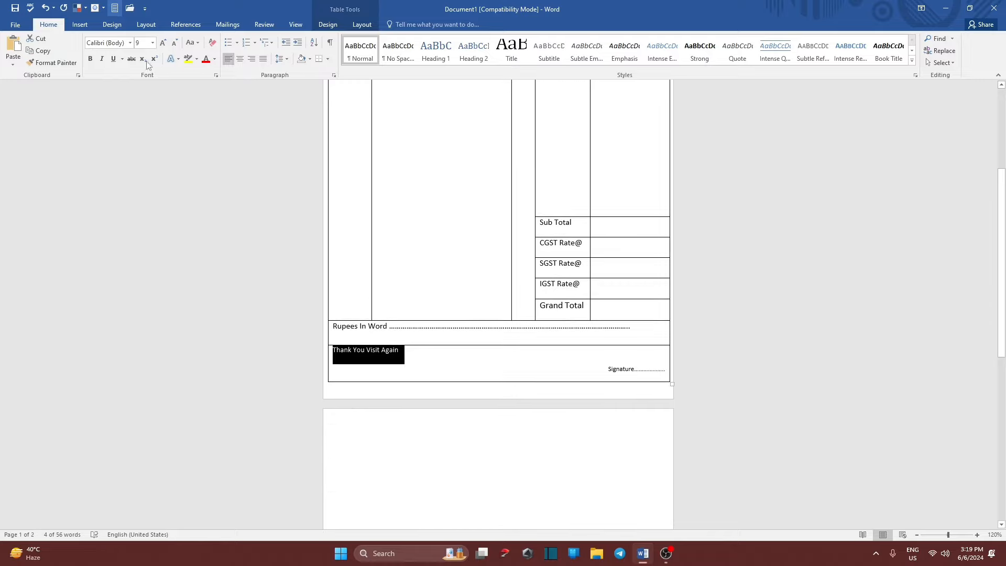
pyautogui.click(174, 42)
pyautogui.click(480, 488)
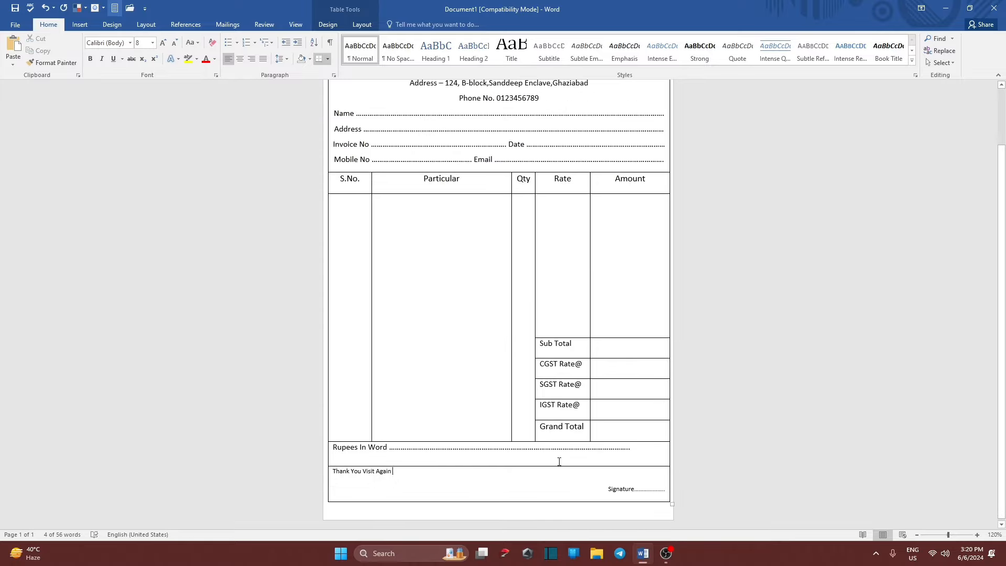
# Reduce the font size of the 'Rupees In Word' dotted line.
pyautogui.moveTo(656, 447); pyautogui.dragTo(299, 435)
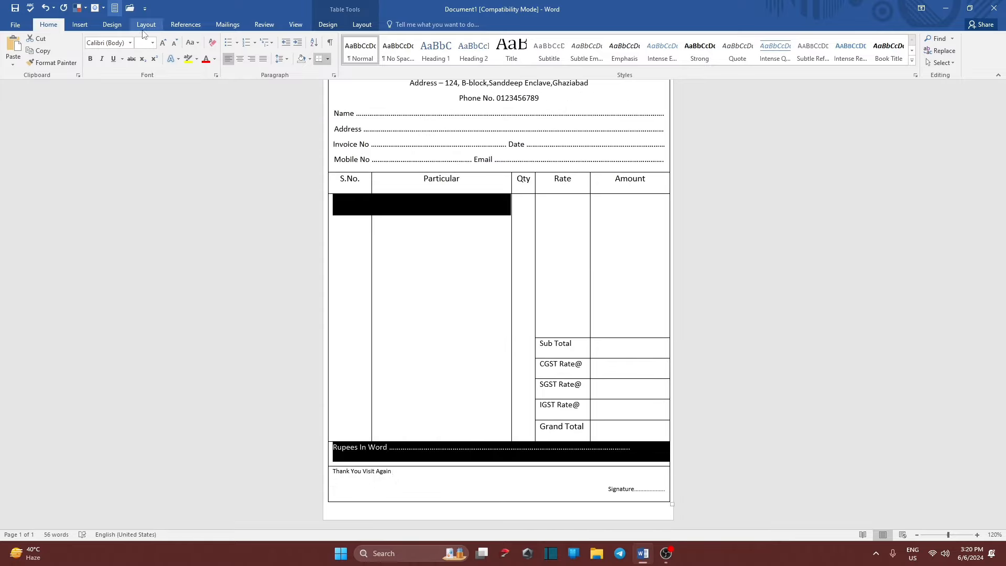
pyautogui.moveTo(629, 449); pyautogui.dragTo(330, 447)
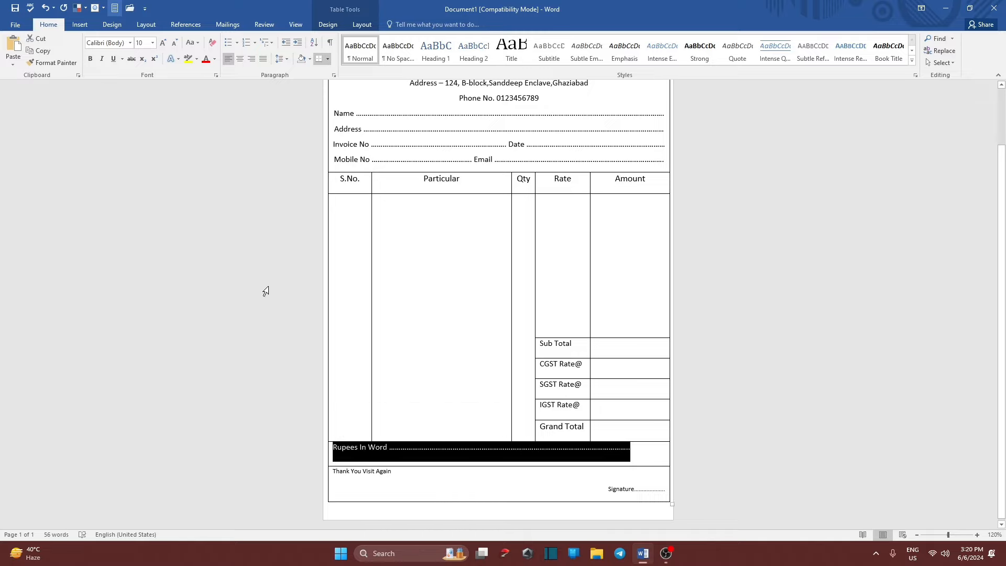
pyautogui.click(175, 42)
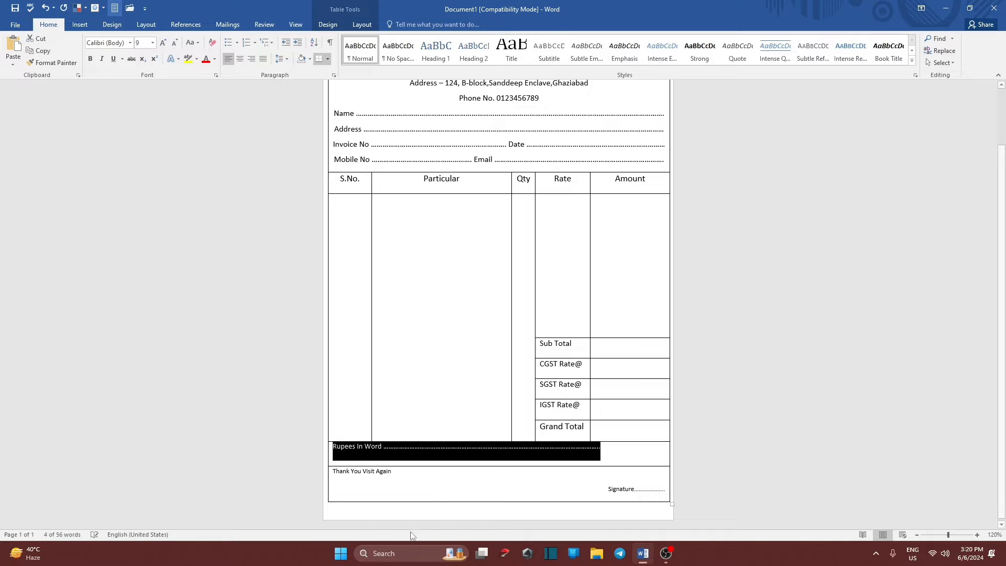
# Enlarge the 'Thank You Visit Again' and Signature text back to 9 pt.
pyautogui.click(435, 483)
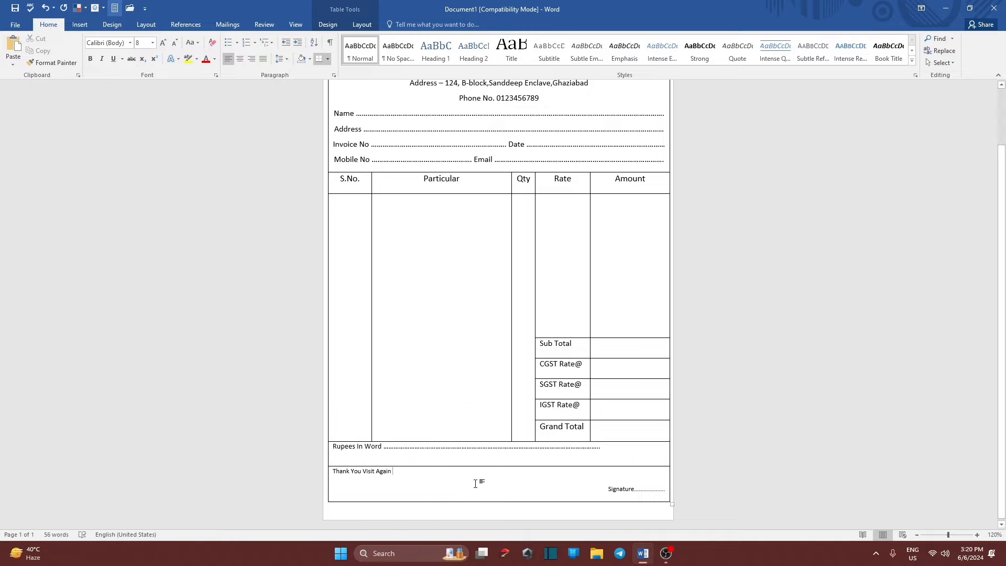
pyautogui.click(663, 490)
pyautogui.tripleClick(650, 492)
pyautogui.moveTo(398, 474); pyautogui.dragTo(331, 474)
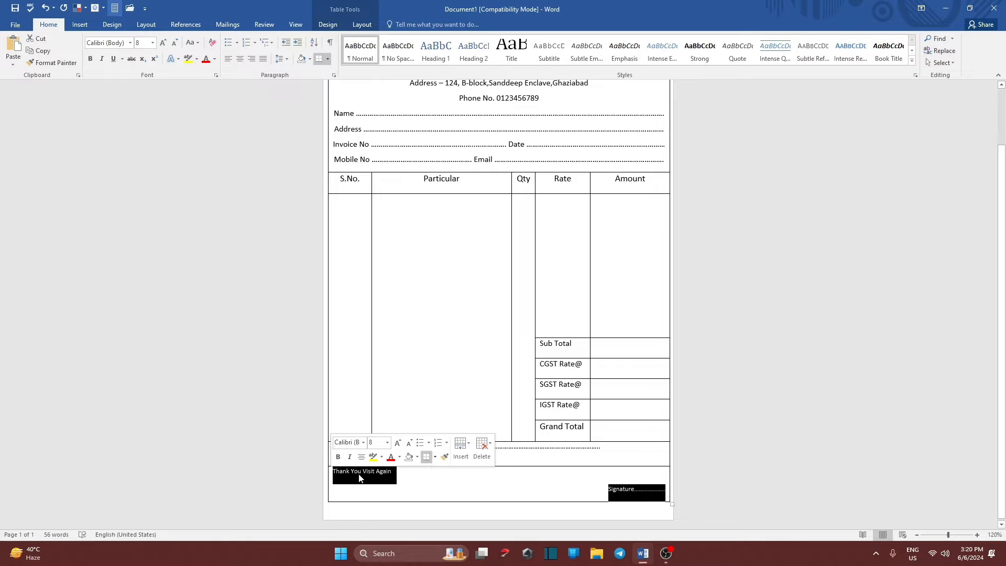
pyautogui.click(163, 42)
pyautogui.scroll(-3, 471, 422)
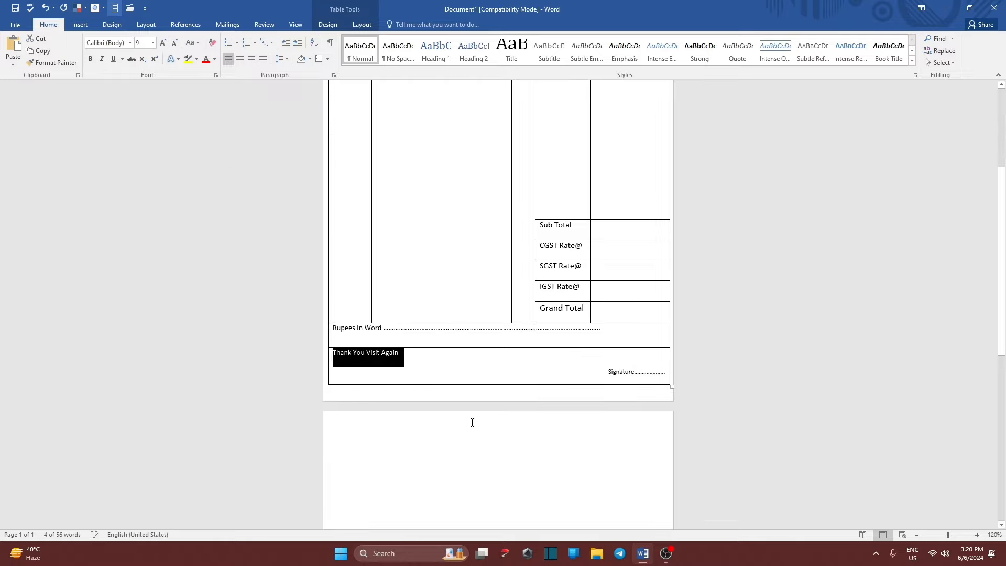
# Reduce the line spacing of the 'Rupees In Word' and footer rows.
pyautogui.click(469, 370)
pyautogui.scroll(4, 469, 369)
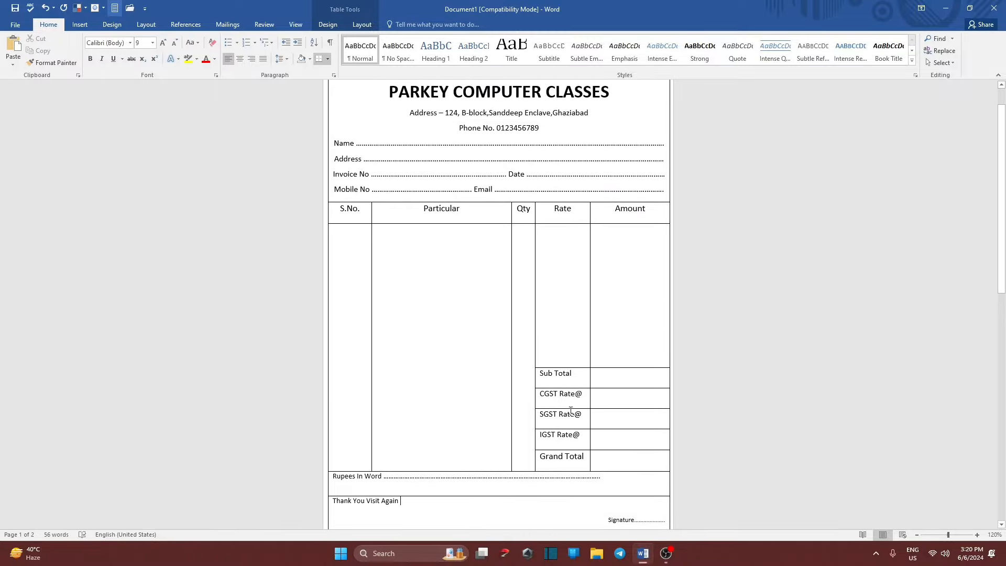
pyautogui.scroll(1, 571, 411)
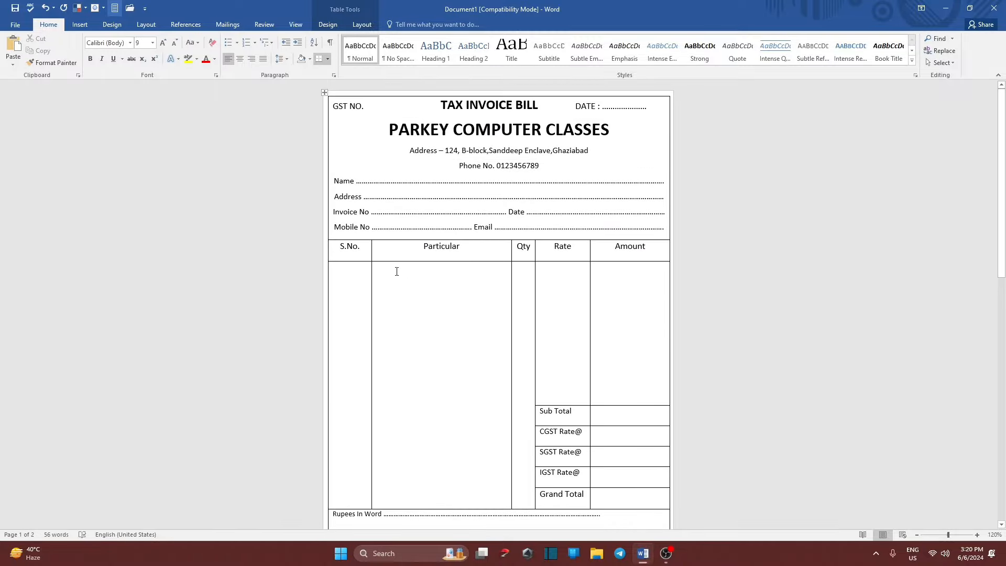
pyautogui.scroll(-3, 397, 271)
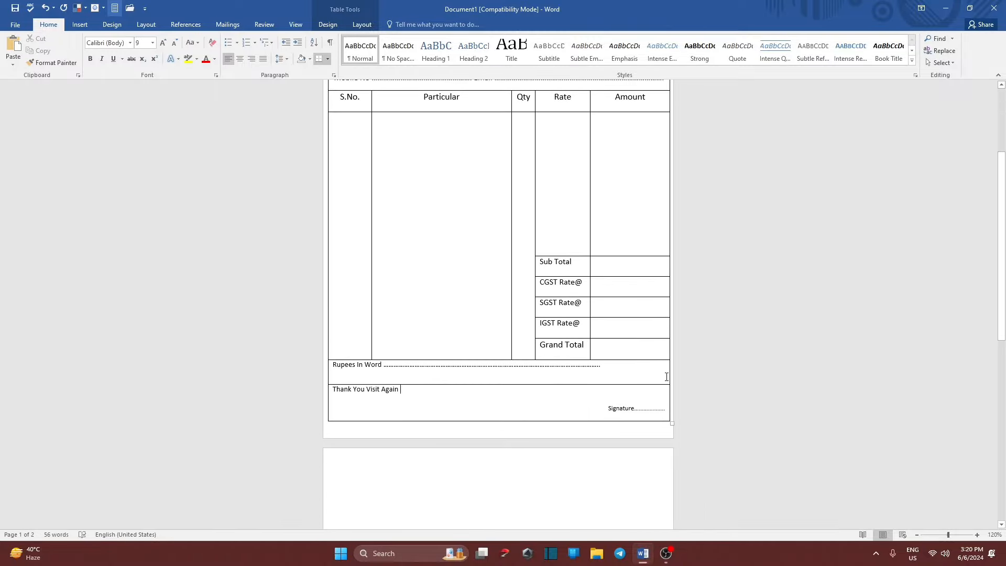
pyautogui.click(613, 375)
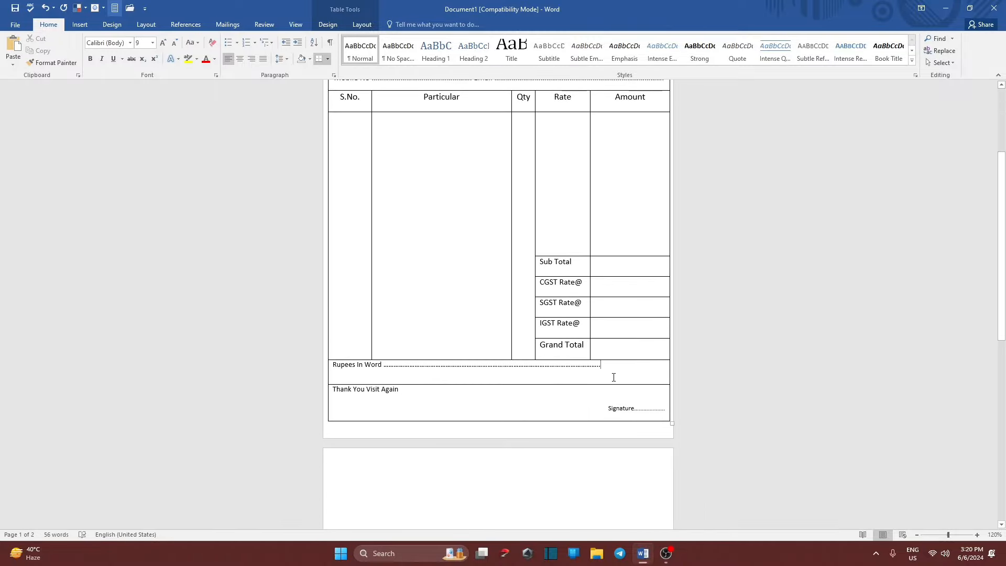
pyautogui.click(329, 367)
pyautogui.click(335, 366)
pyautogui.moveTo(335, 367); pyautogui.dragTo(548, 411)
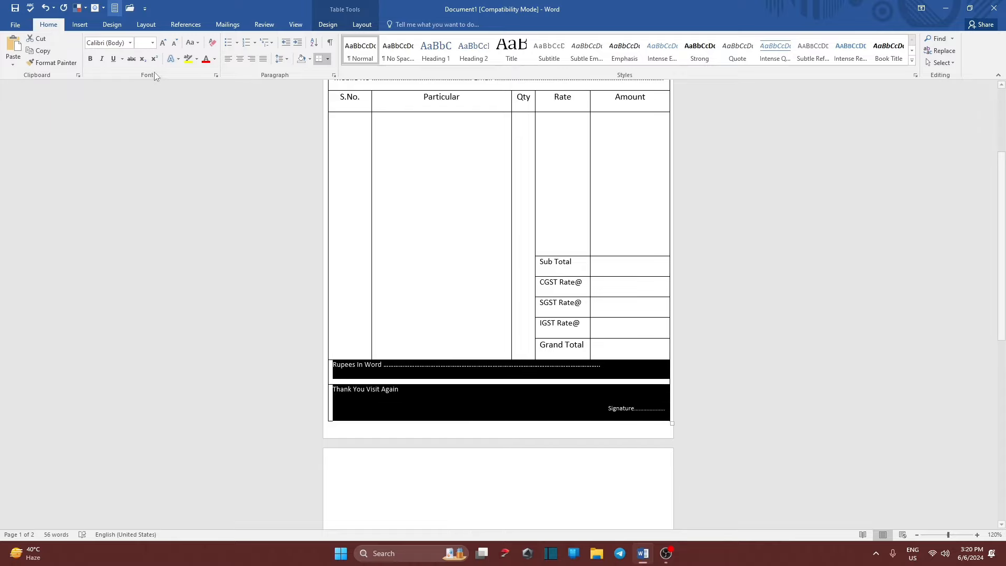
pyautogui.click(282, 59)
pyautogui.click(293, 83)
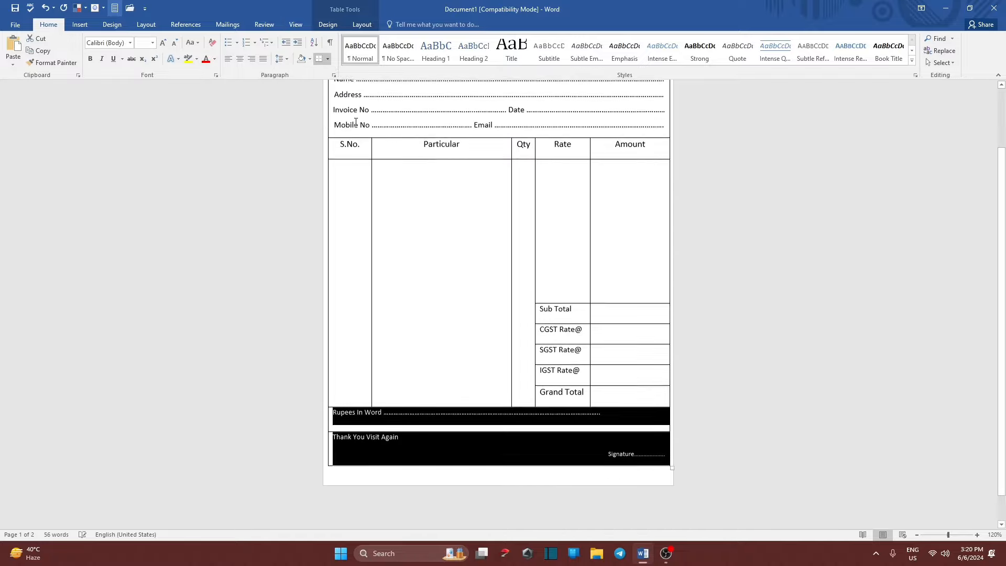
pyautogui.click(464, 457)
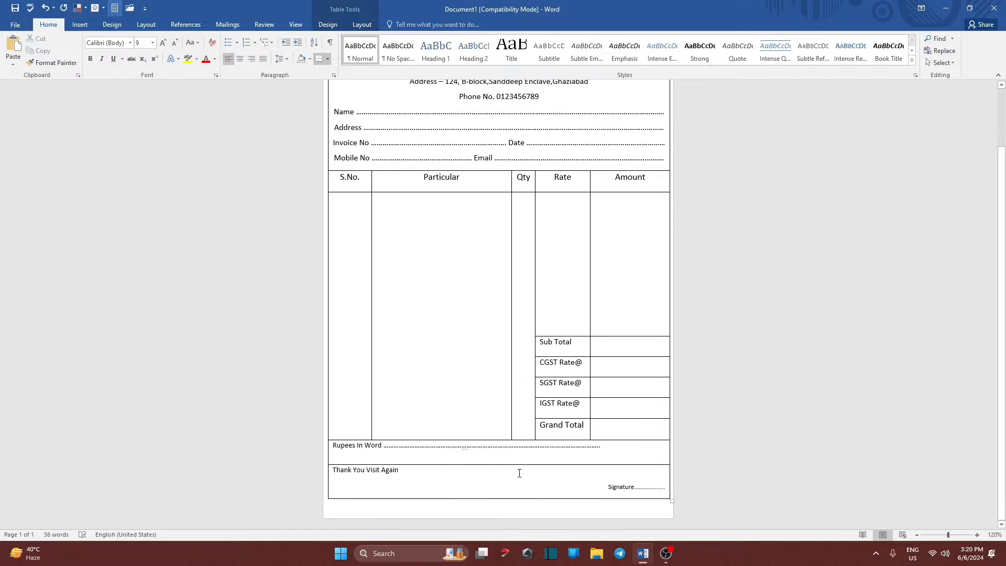
# Review the invoice from header to Signature line to confirm it fits one A5 page.
pyautogui.click(443, 471)
pyautogui.scroll(2, 456, 497)
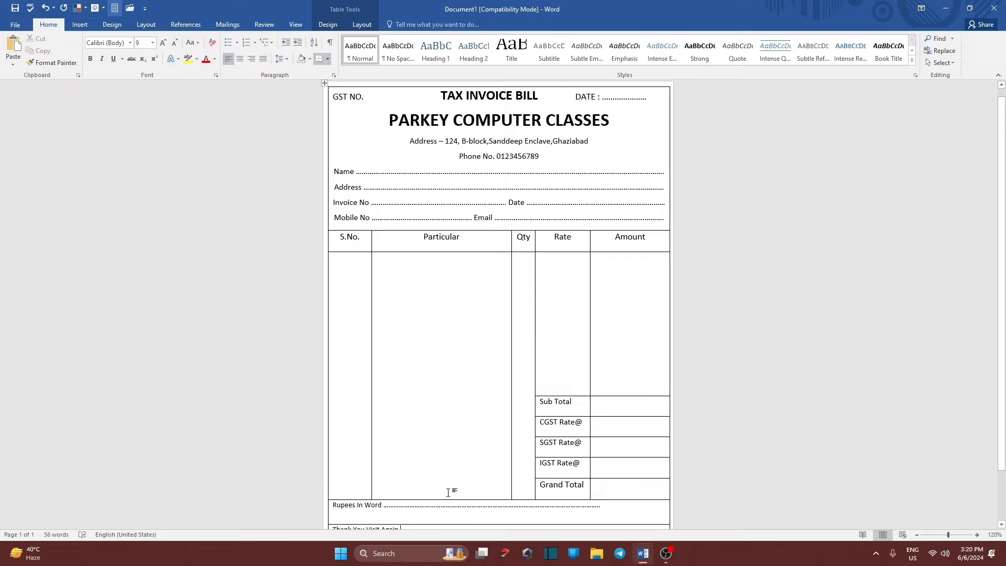
pyautogui.scroll(-2, 443, 315)
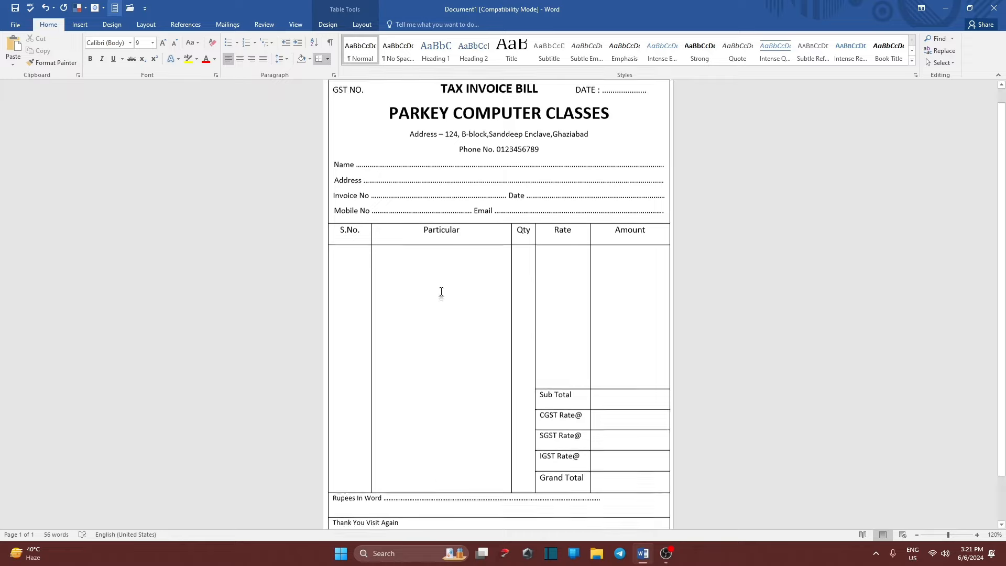
pyautogui.scroll(2, 474, 365)
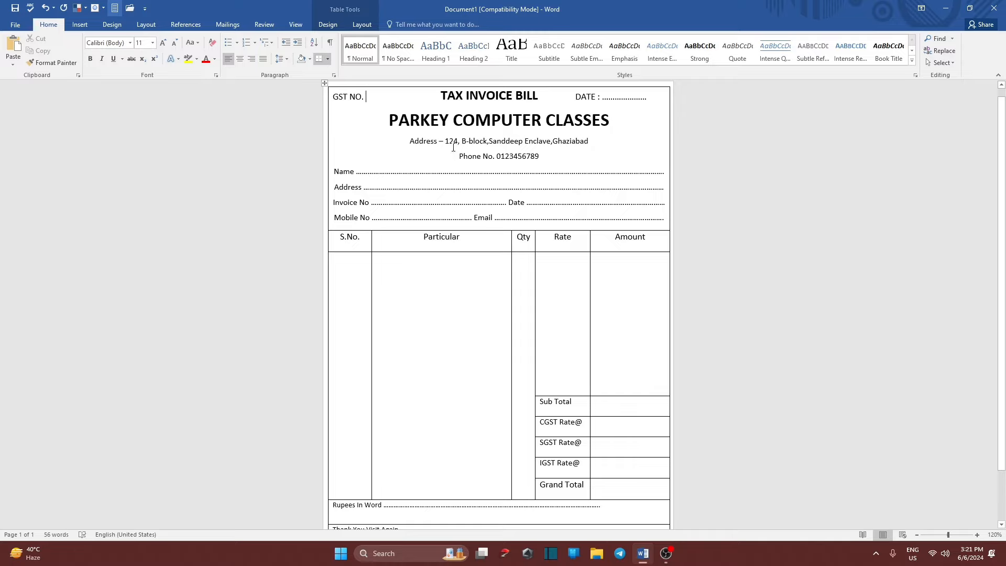
pyautogui.click(393, 187)
pyautogui.scroll(-2, 451, 232)
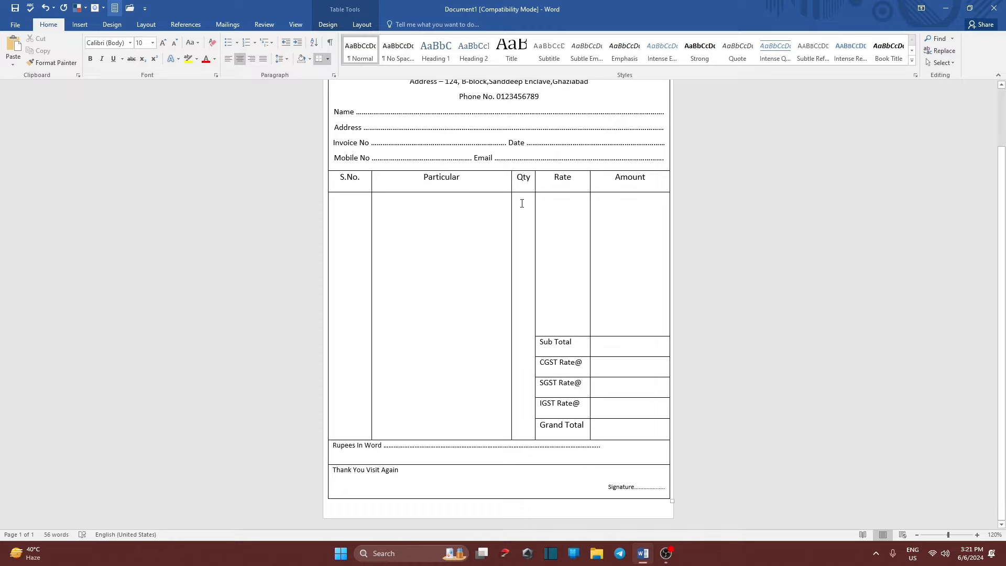
pyautogui.click(523, 220)
pyautogui.click(455, 221)
pyautogui.click(346, 199)
pyautogui.scroll(2, 501, 250)
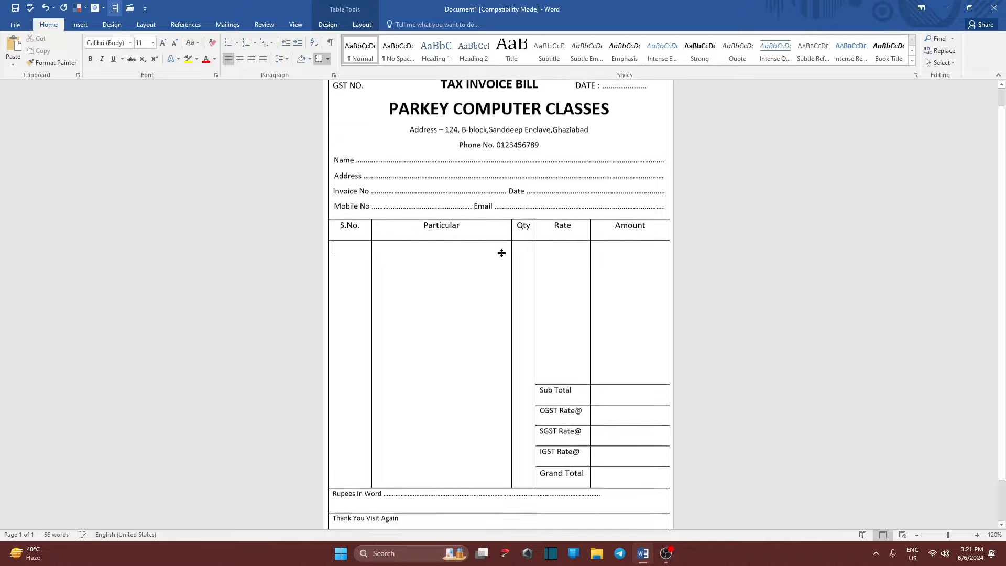
pyautogui.scroll(-2, 501, 250)
pyautogui.scroll(1, 503, 253)
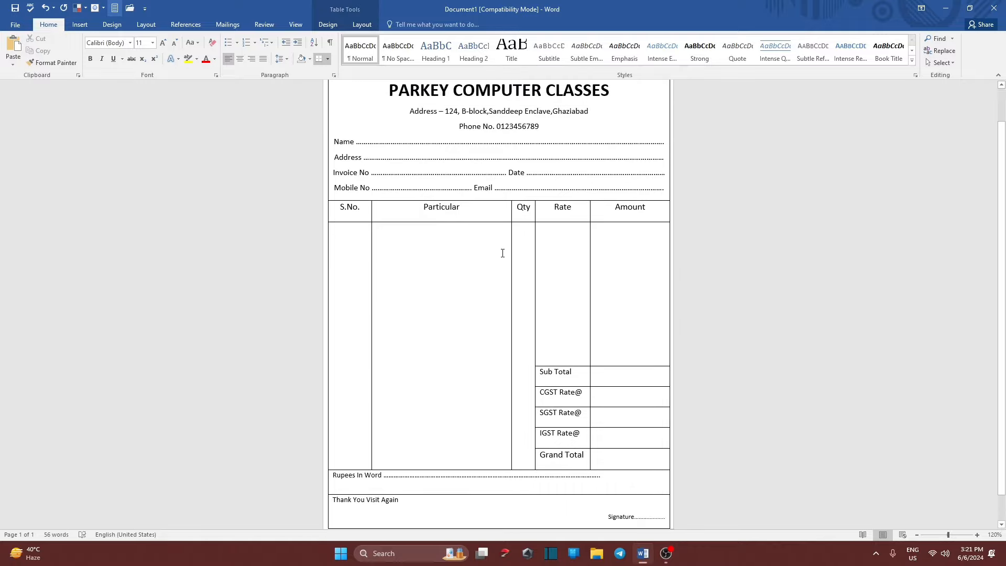
pyautogui.scroll(-1, 395, 197)
pyautogui.scroll(2, 498, 238)
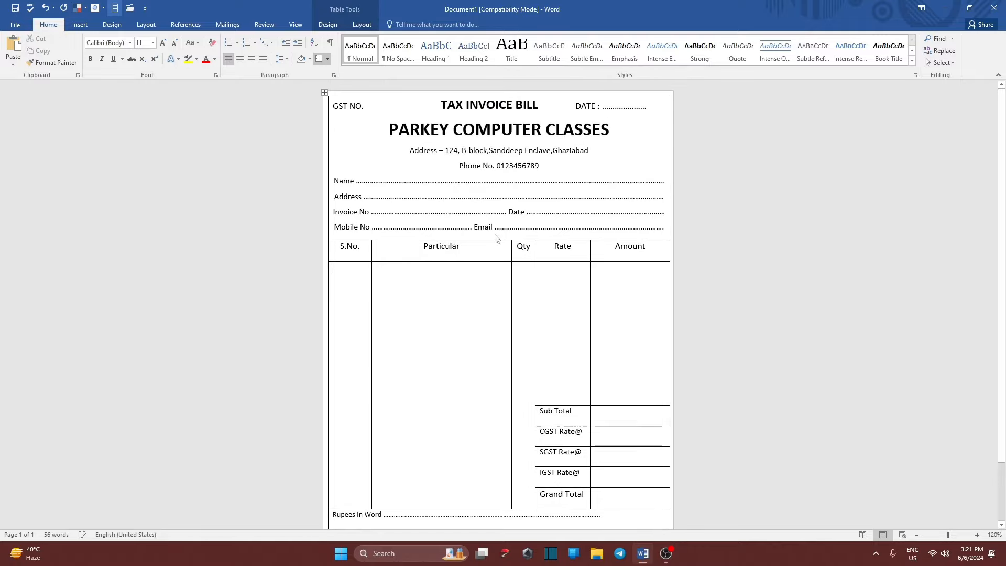
pyautogui.scroll(-3, 429, 243)
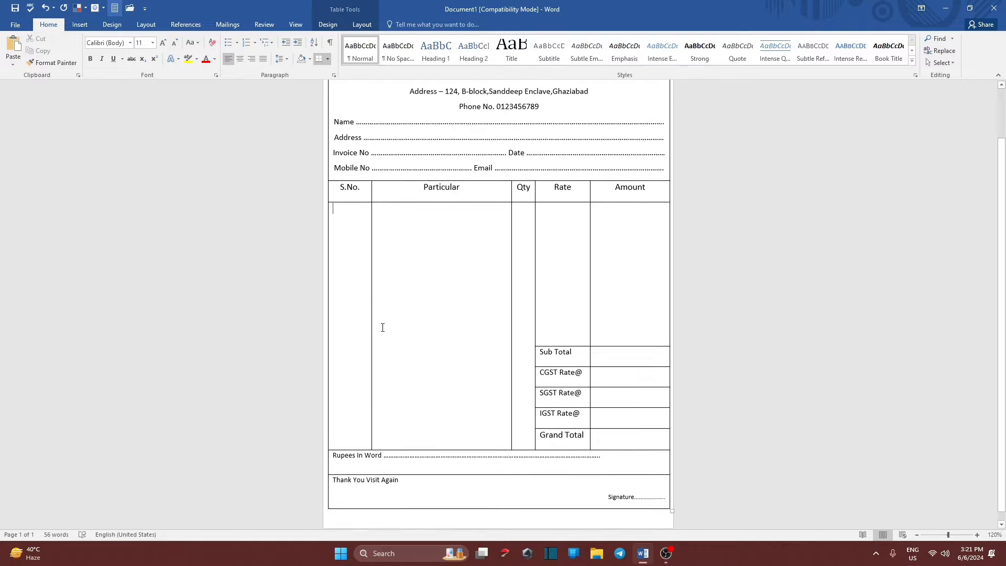
pyautogui.scroll(3, 418, 338)
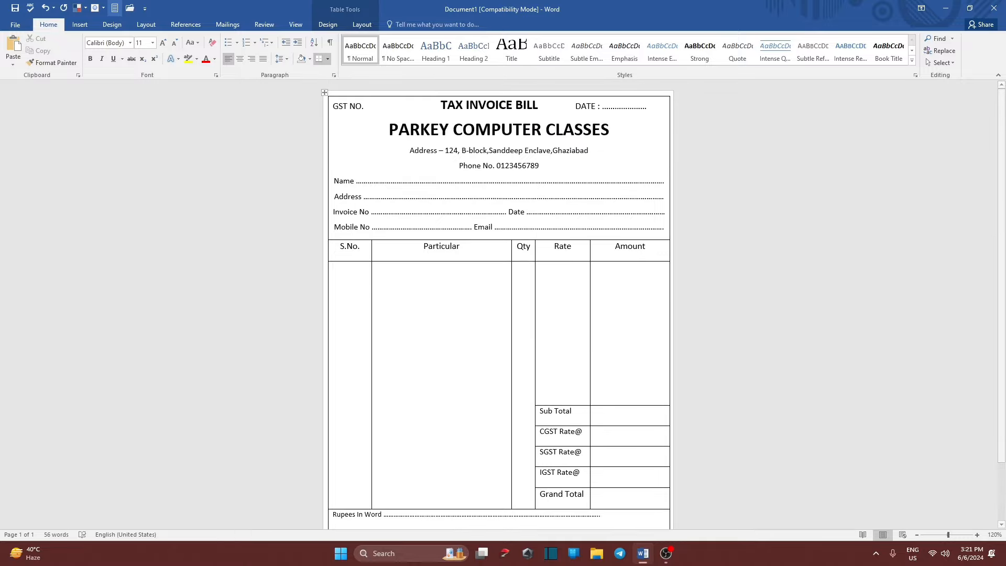
# Print the invoice with Microsoft Print to PDF, saving it as 'Tax Bill'.
pyautogui.click(16, 25)
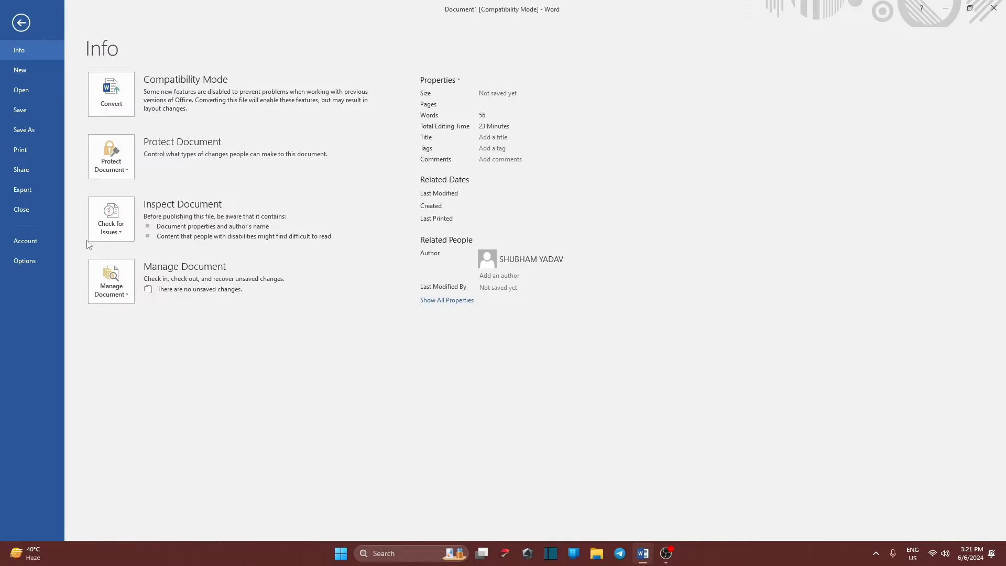
pyautogui.click(36, 105)
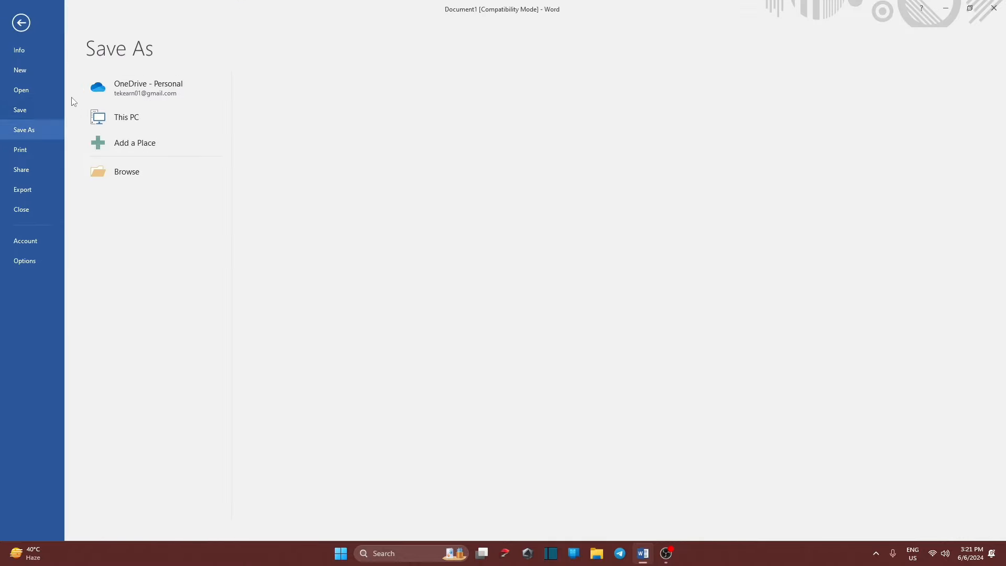
pyautogui.click(33, 150)
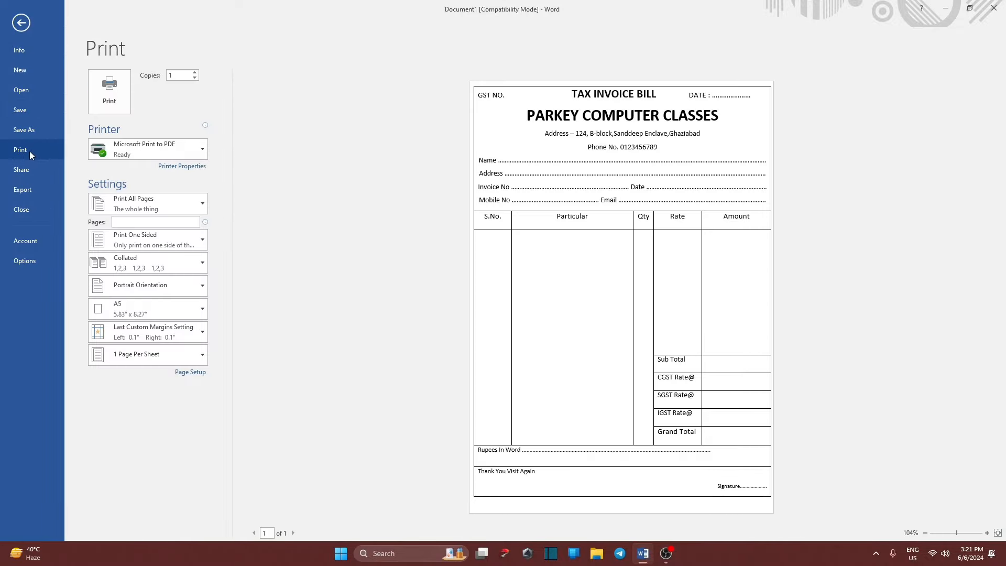
pyautogui.click(117, 111)
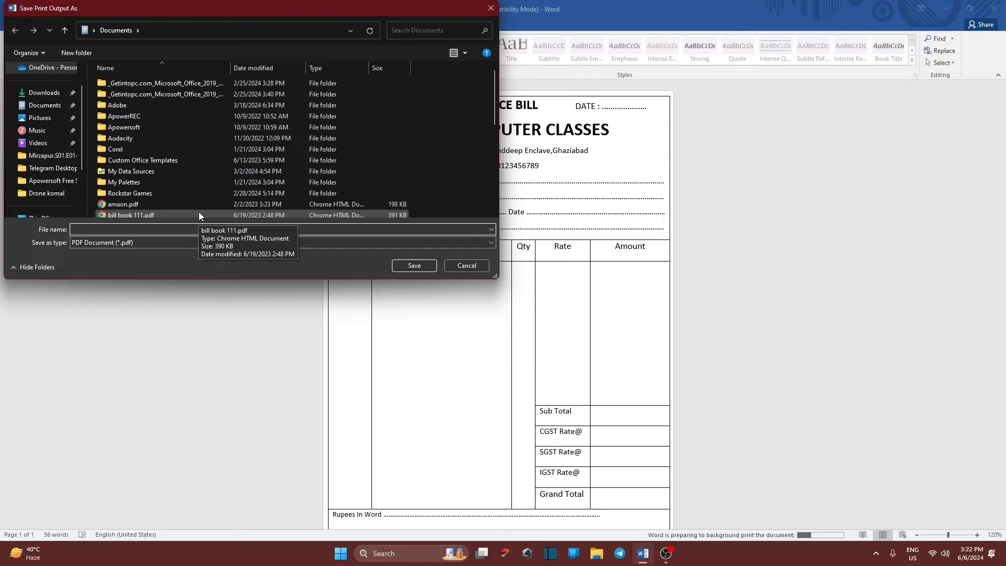
pyautogui.write('Tax B')
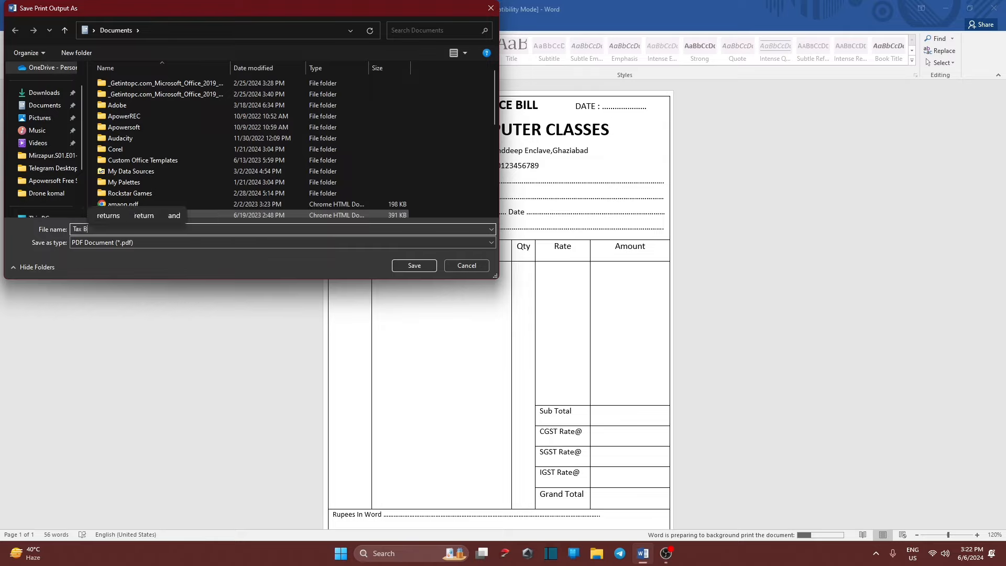
pyautogui.write('ill')
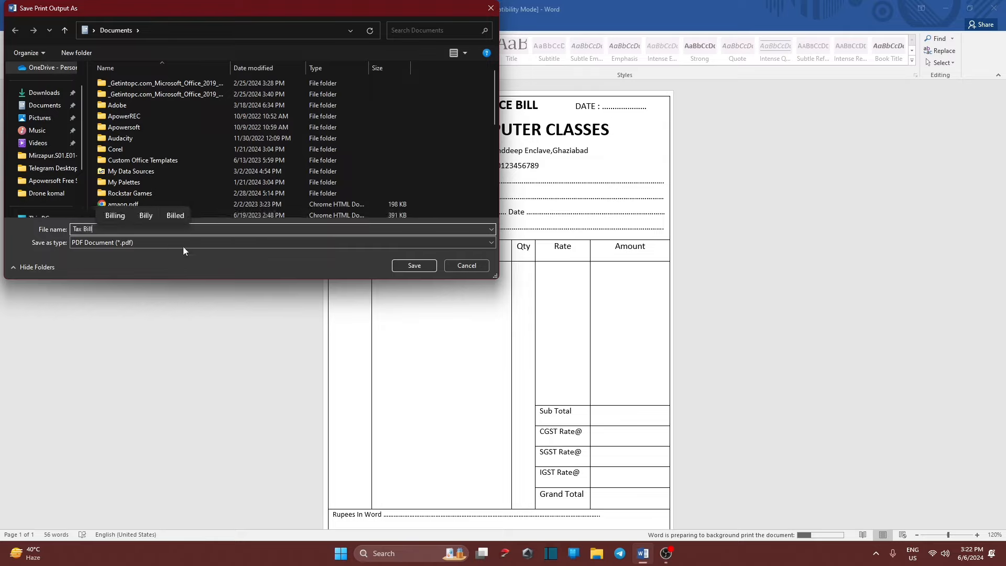
pyautogui.click(426, 271)
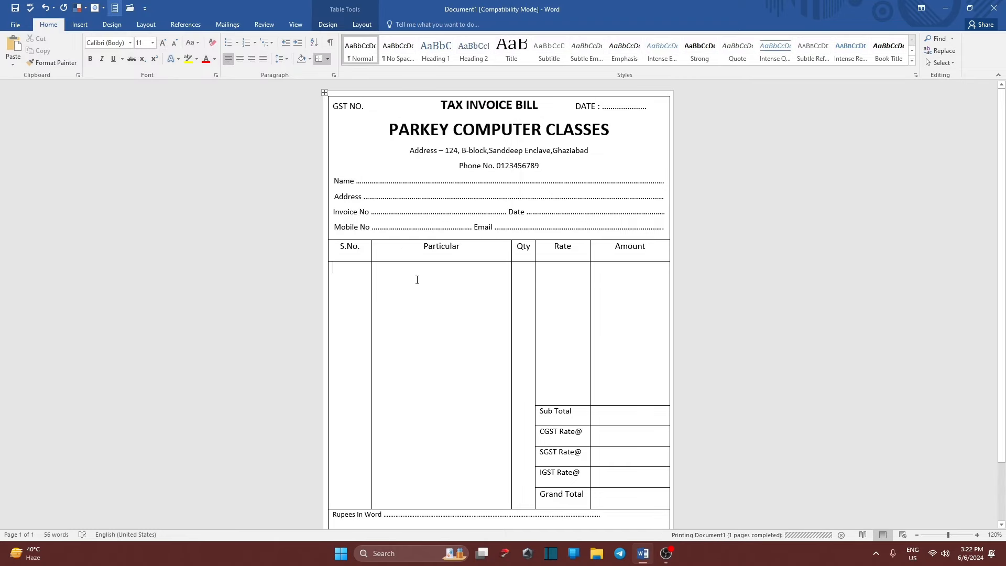
pyautogui.scroll(-2, 367, 270)
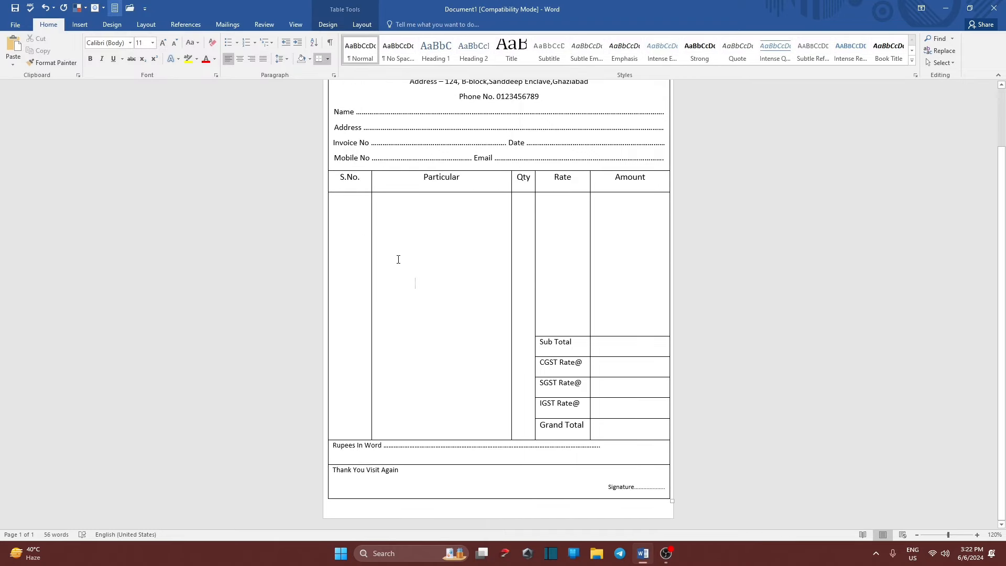
pyautogui.scroll(2, 513, 315)
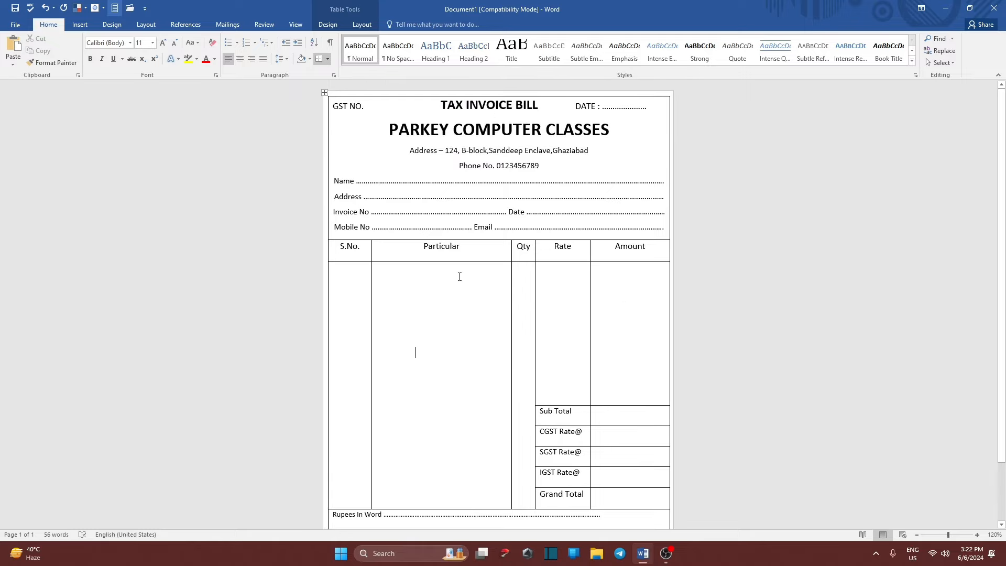